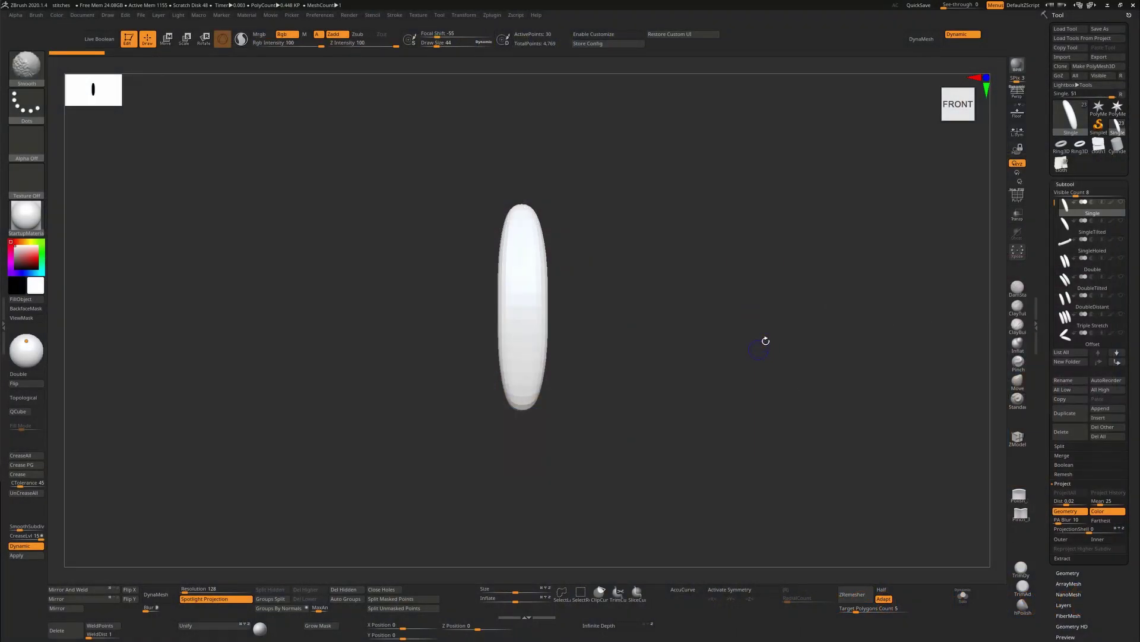
Step: Show the polyframe on the Single stitch and turn off its dynamic subdivision
key("shift+f")
key("shift+d")
left_click_drag(724, 326, 850, 285)
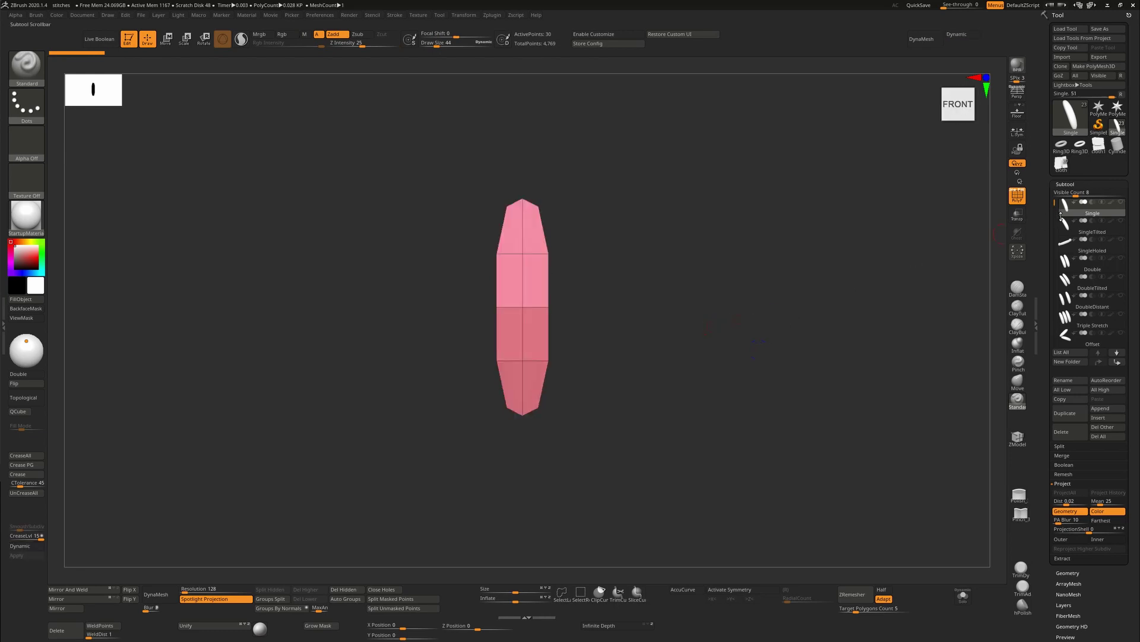
Step: Select the Triple Stretch subtool and examine the following stitch shapes down to Cross
left_click_drag(1055, 204, 1055, 207)
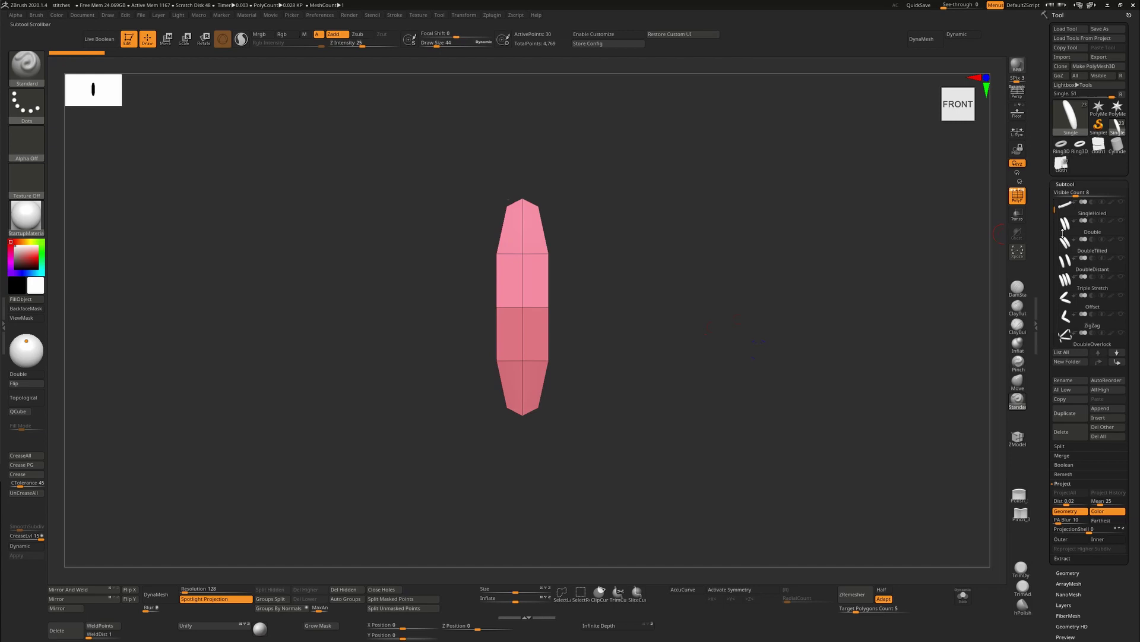
scroll(1063, 234, "down", 2)
left_click(1072, 244)
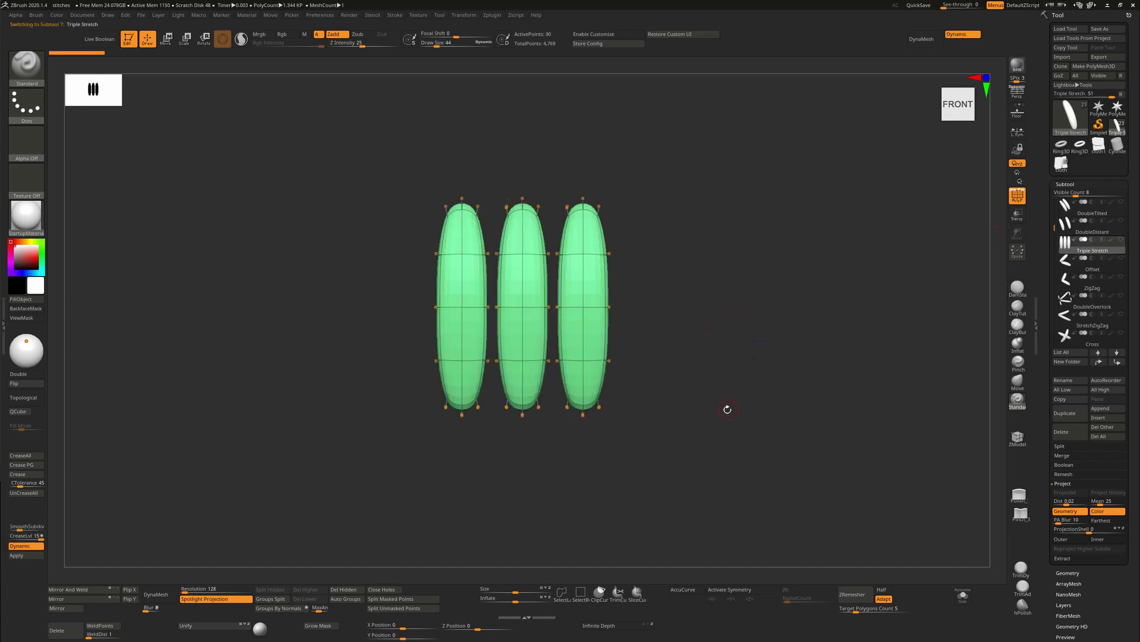
key("Down")
key("Down")
key("alt+Down")
key("alt+Down")
key("alt+Down")
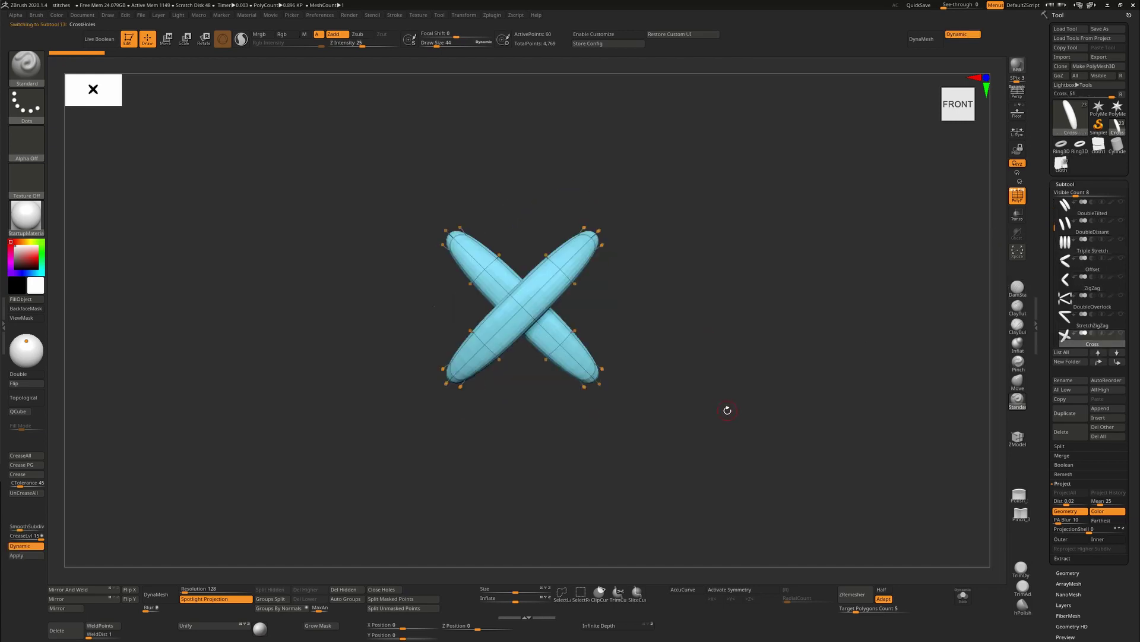
Step: Examine the remaining stitch subtools from CrossHoles through BlanketStitch and the buttonholes to Fagoting
key("alt+Down")
key("alt+Down")
key("alt+Down")
key("alt+Down")
key("alt+Down")
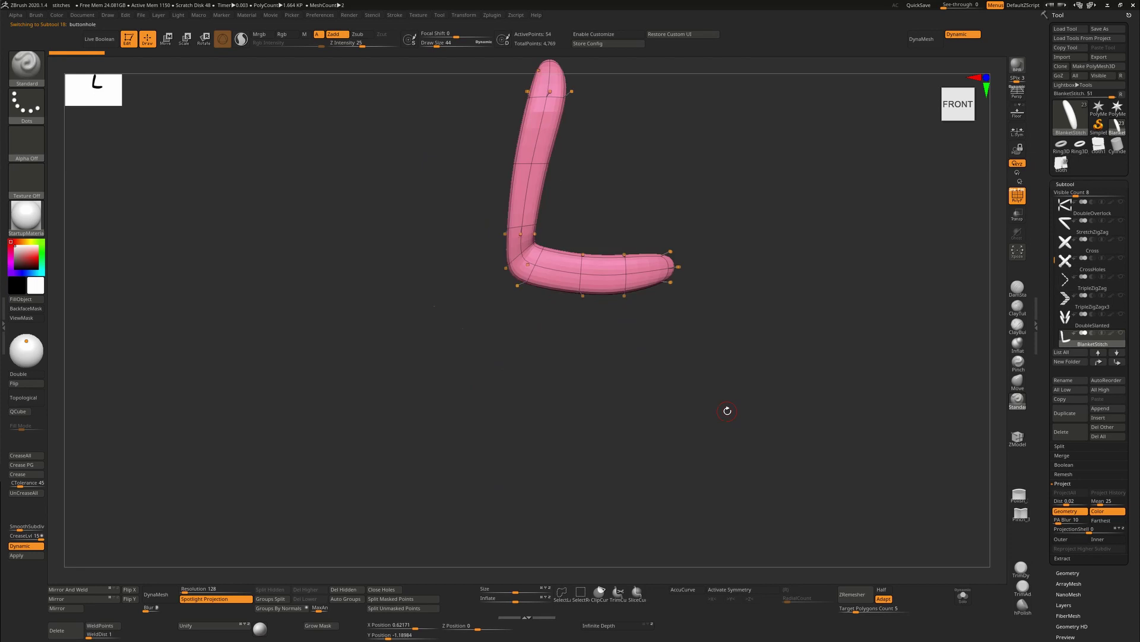
key("alt+Down")
key("alt+Down")
key("alt+Down")
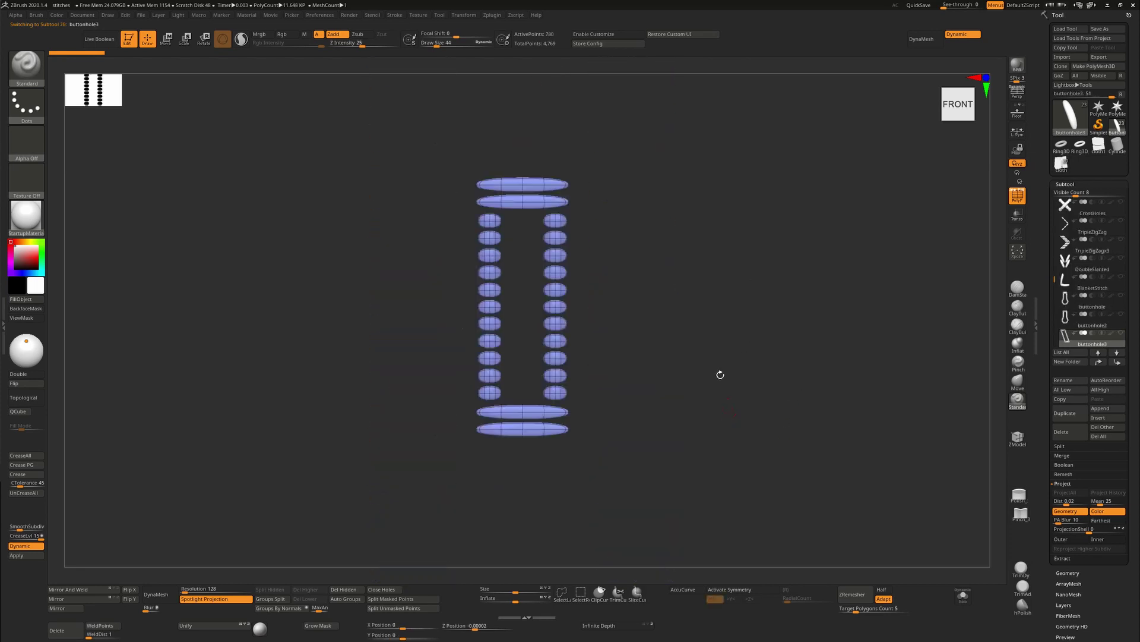
key("alt+Down")
key("alt+Down")
key("alt+Down")
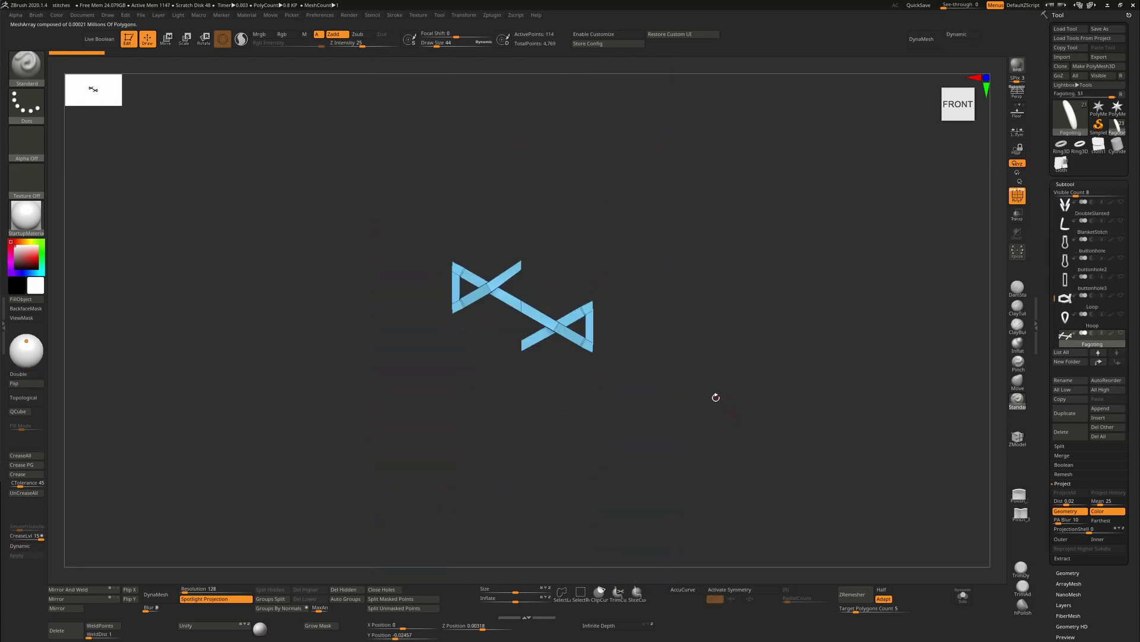
Step: Go back through the stitch subtools from Fagoting to Single and frame the Single stitch
key("alt+Up")
key("alt+Up")
key("alt+Up")
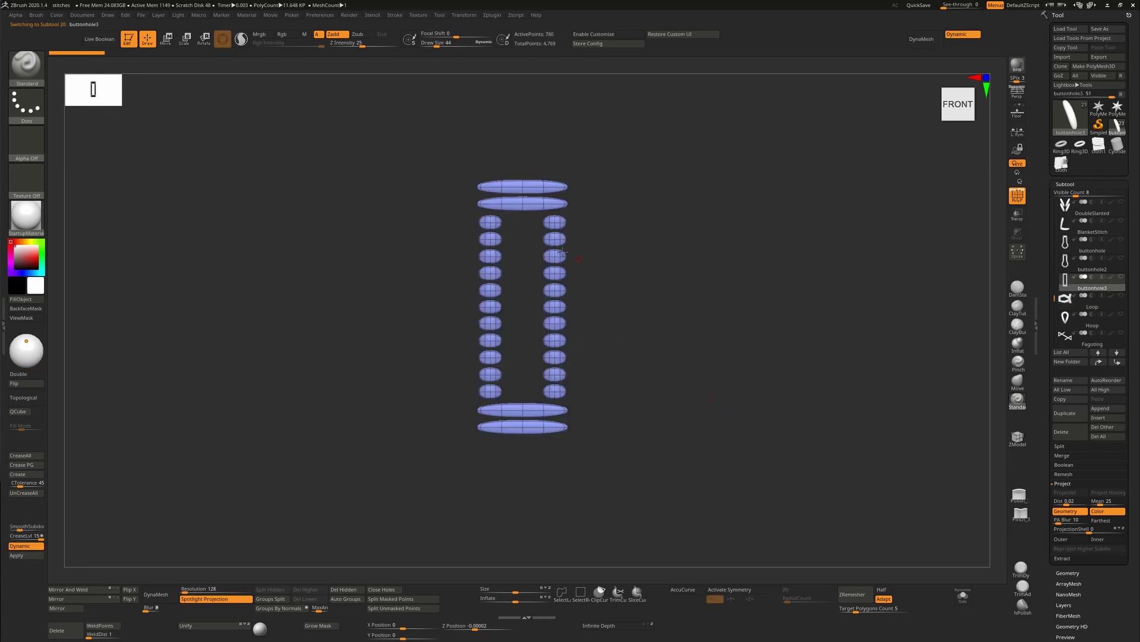
key("alt+Up")
key("alt+Up")
key("alt+Up")
key("alt+Up")
key("alt+Up")
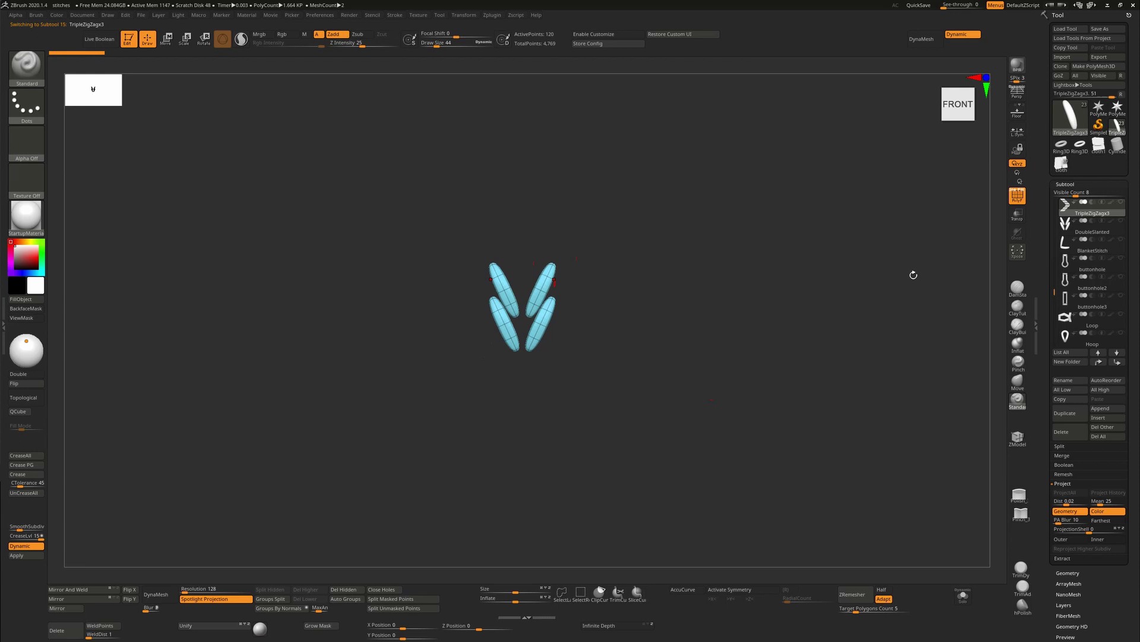
key("Up")
key("Up")
key("Up")
key("Up")
key("shift+Up")
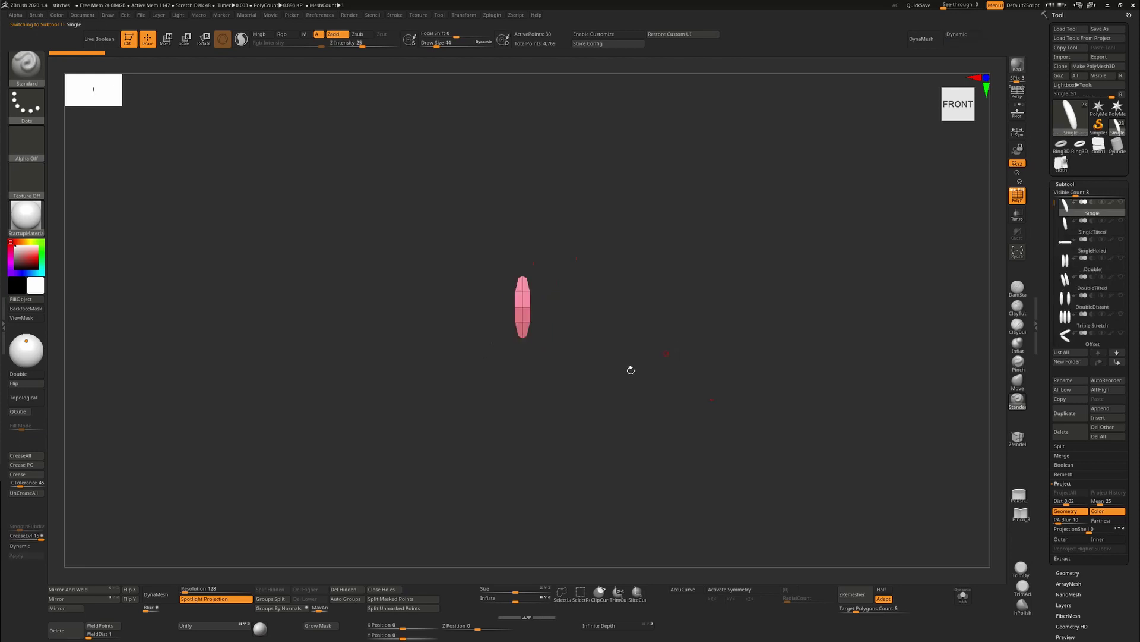
key("f")
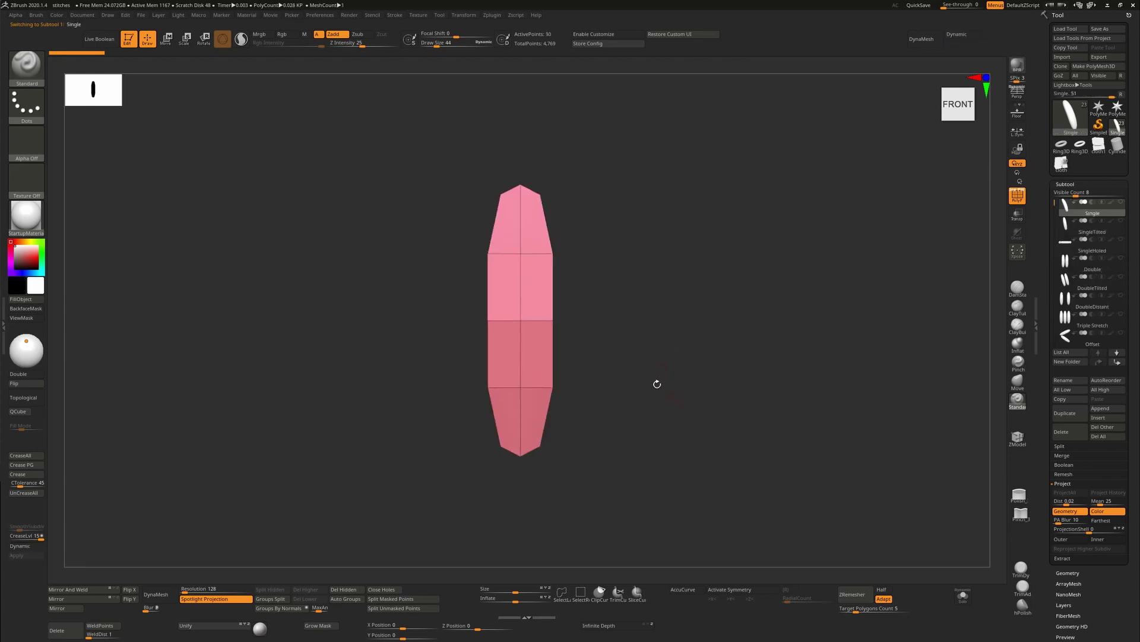
Step: Look up the Curve Mode option in the brush stroke's curve settings
left_click(394, 15)
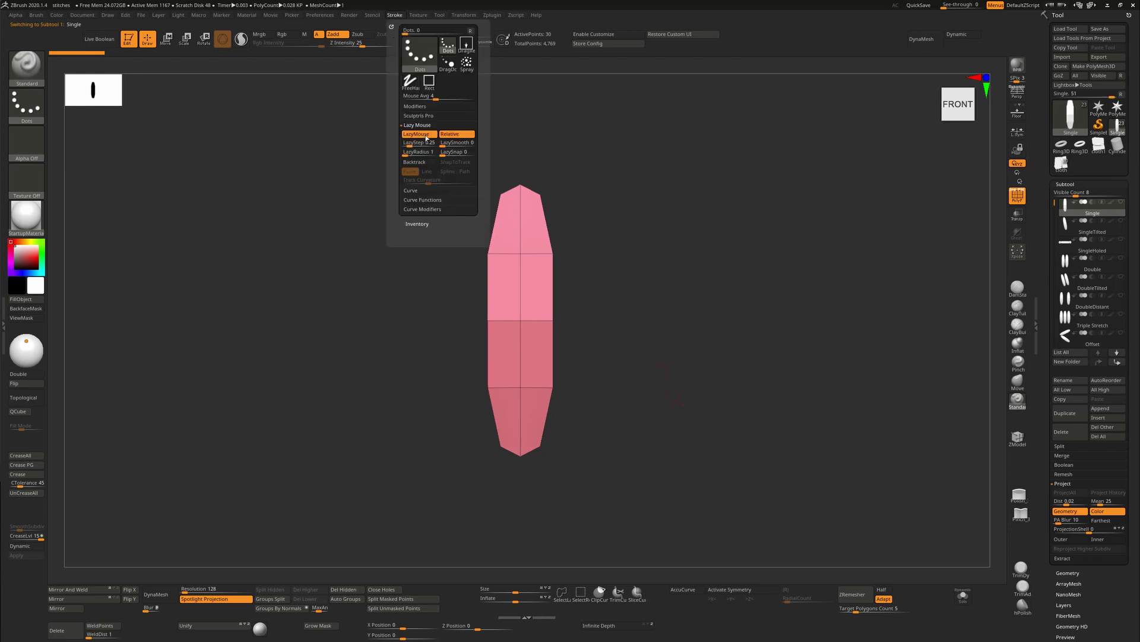
left_click(418, 191)
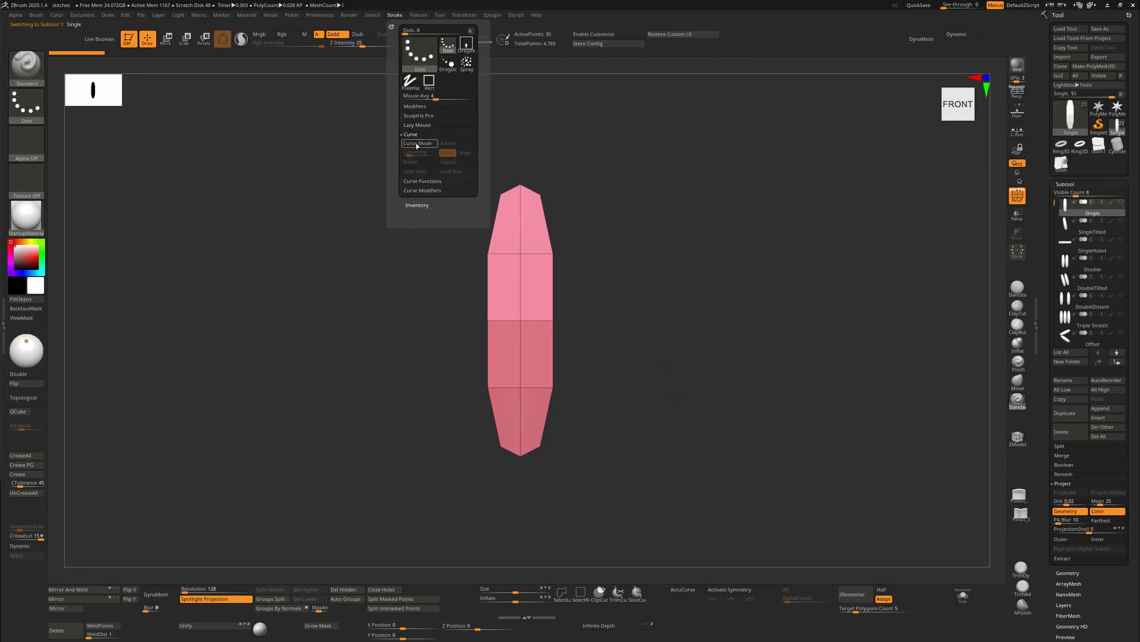
left_click(423, 144)
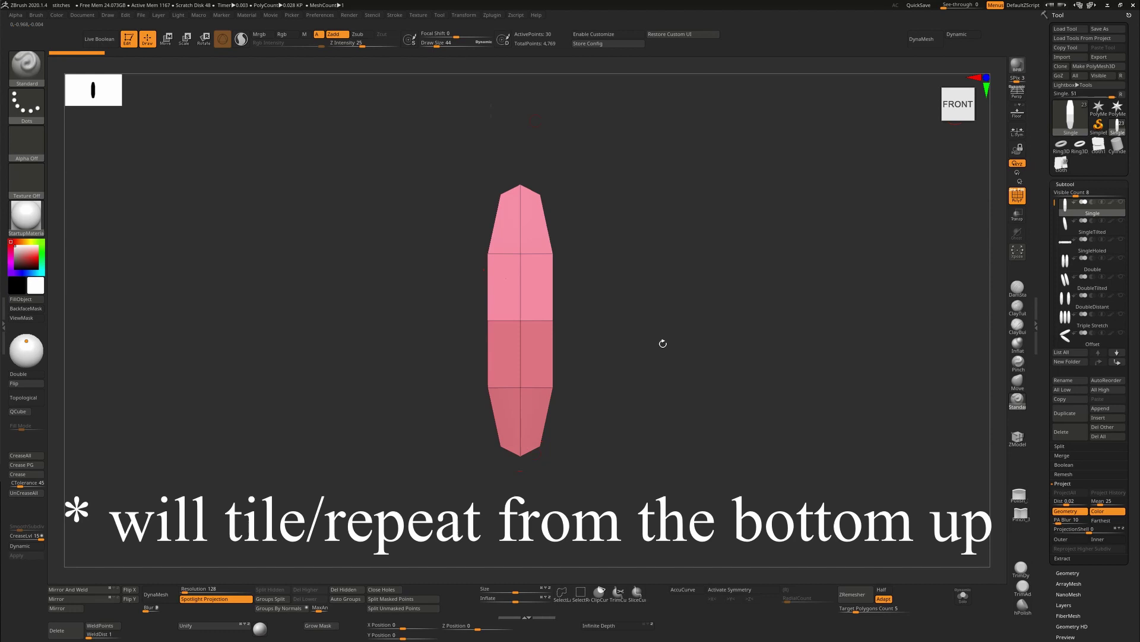
Step: Turn dynamic subdivision back on for the Single stitch
key("d")
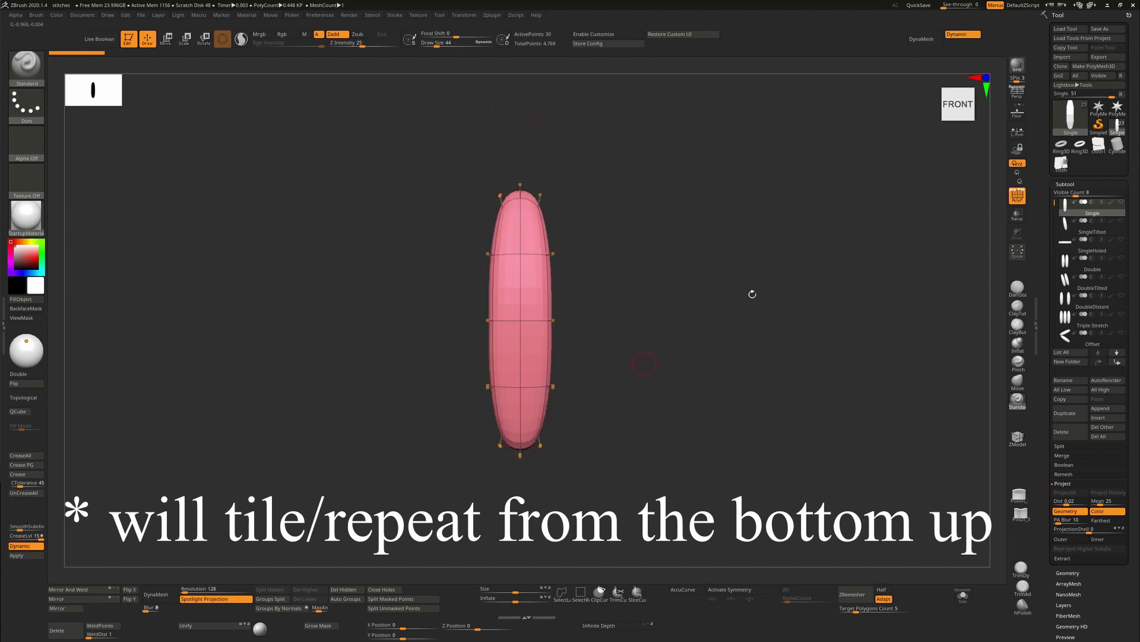
left_click_drag(665, 389, 670, 351, "alt")
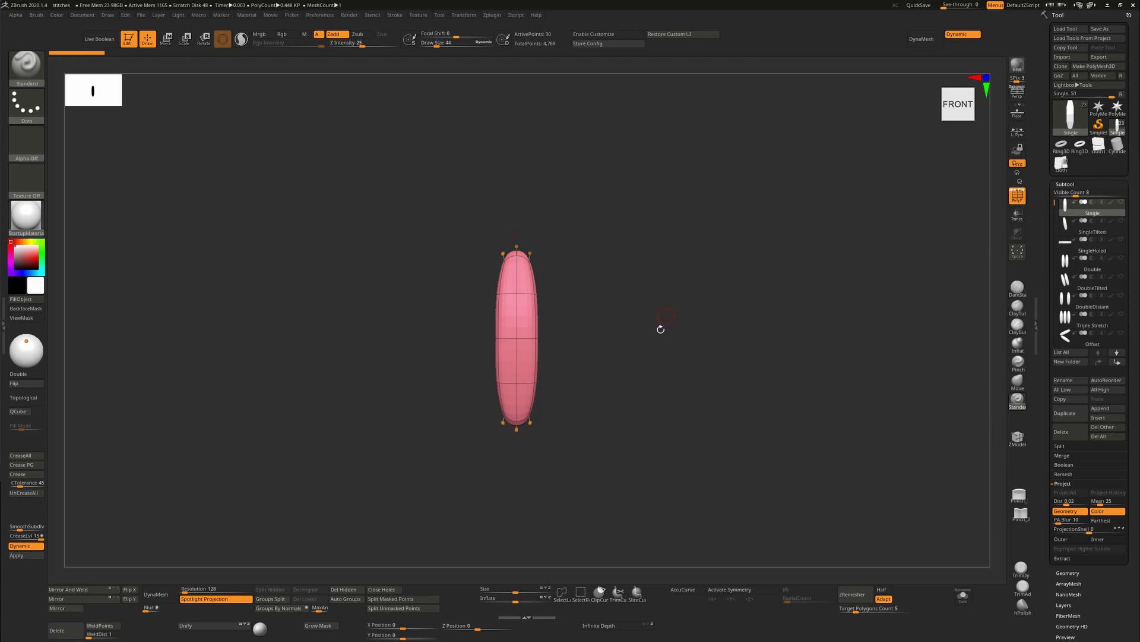
Step: Examine each stitch subtool in list order from SingleTilted down to the first buttonhole
key("Down")
key("Down")
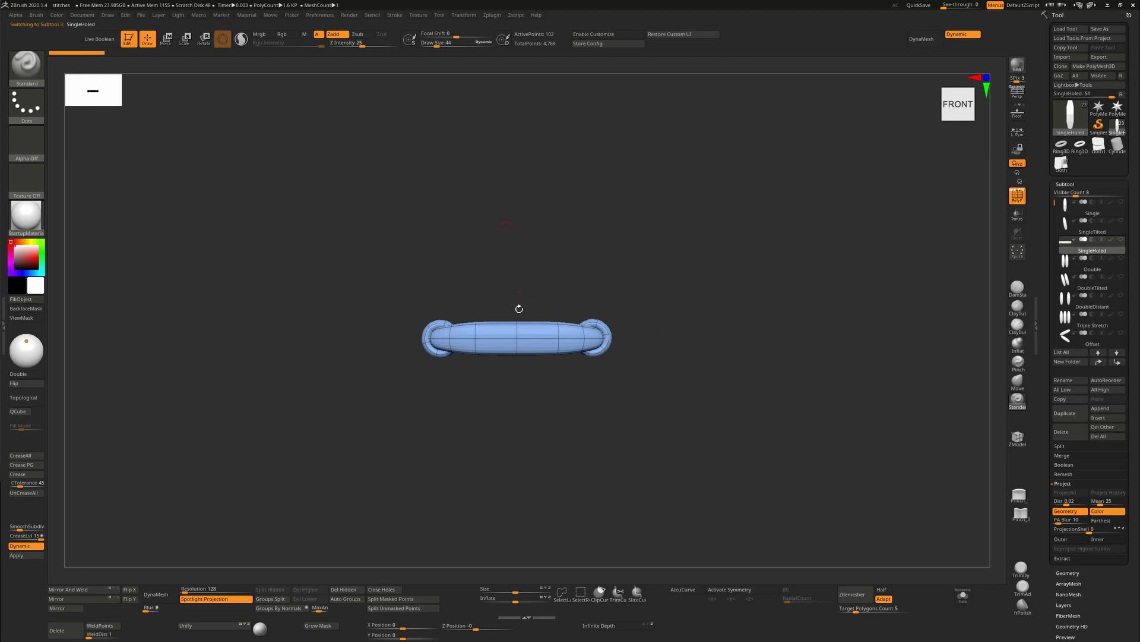
key("alt+Down")
key("alt+Down")
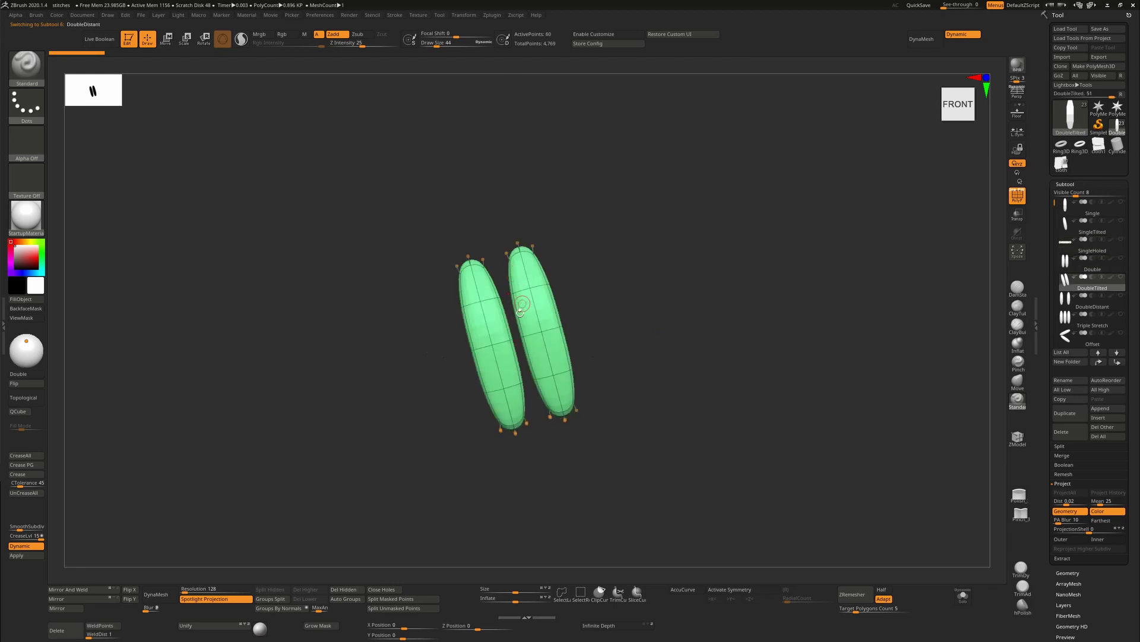
key("alt+Down")
key("alt+Down")
key("alt+Down")
key("alt+Down")
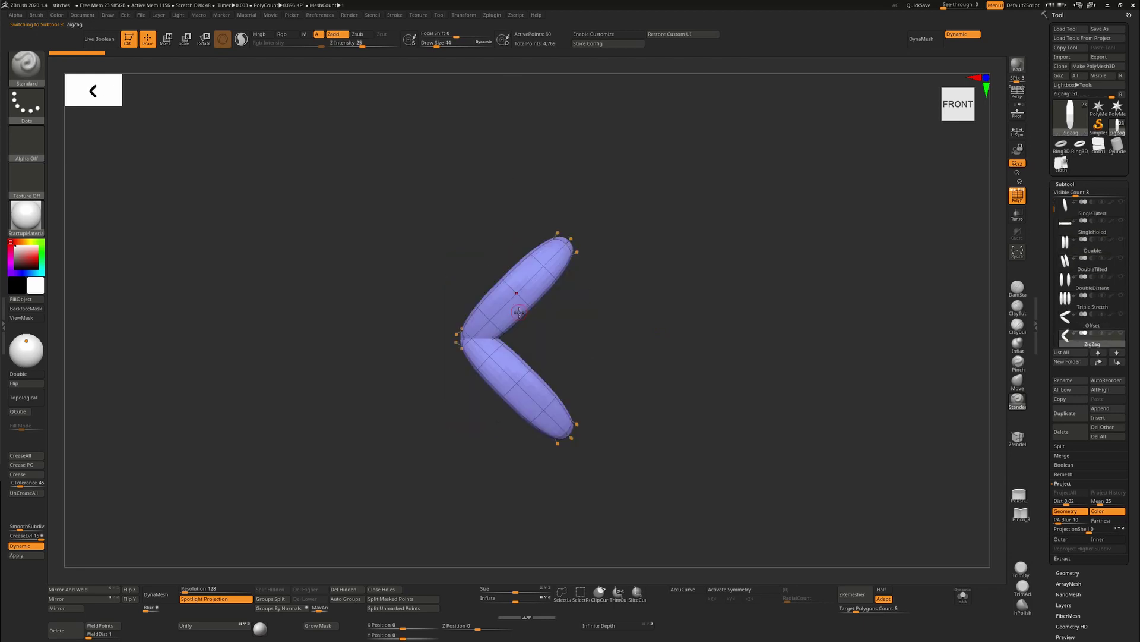
key("alt+Down")
key("alt+Down")
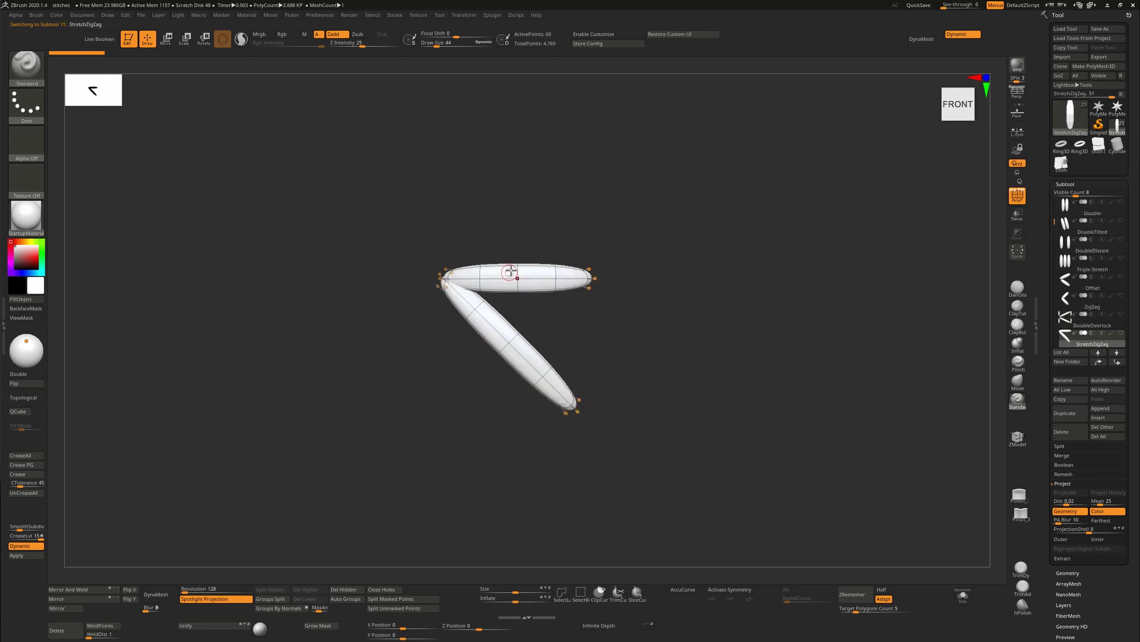
key("alt+Down")
key("alt+Down")
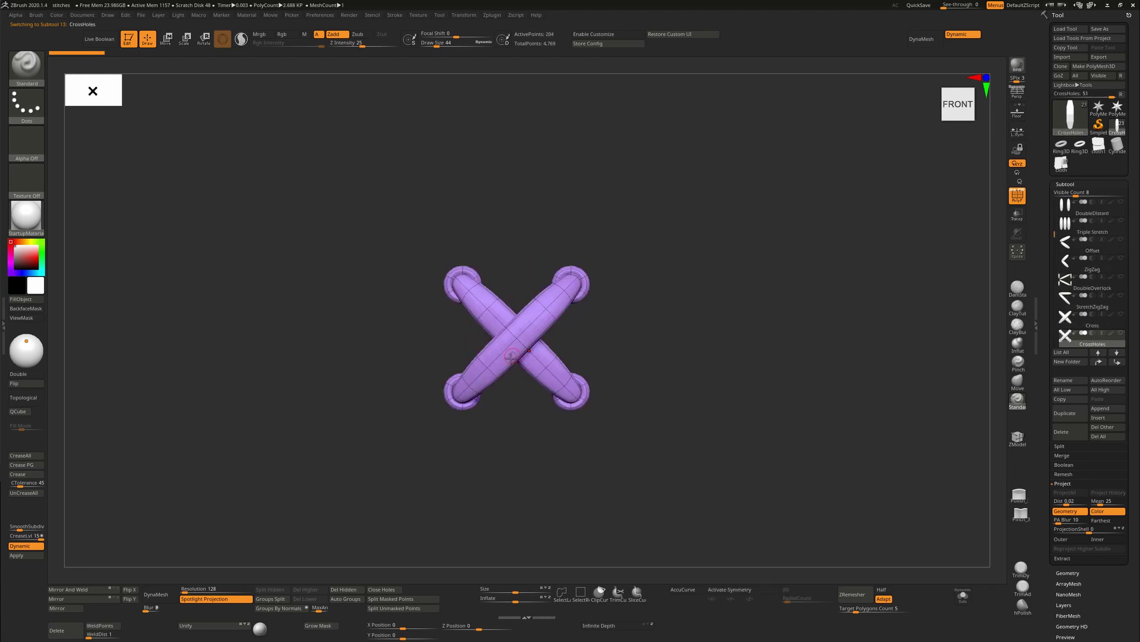
key("alt+Down")
key("alt+Down")
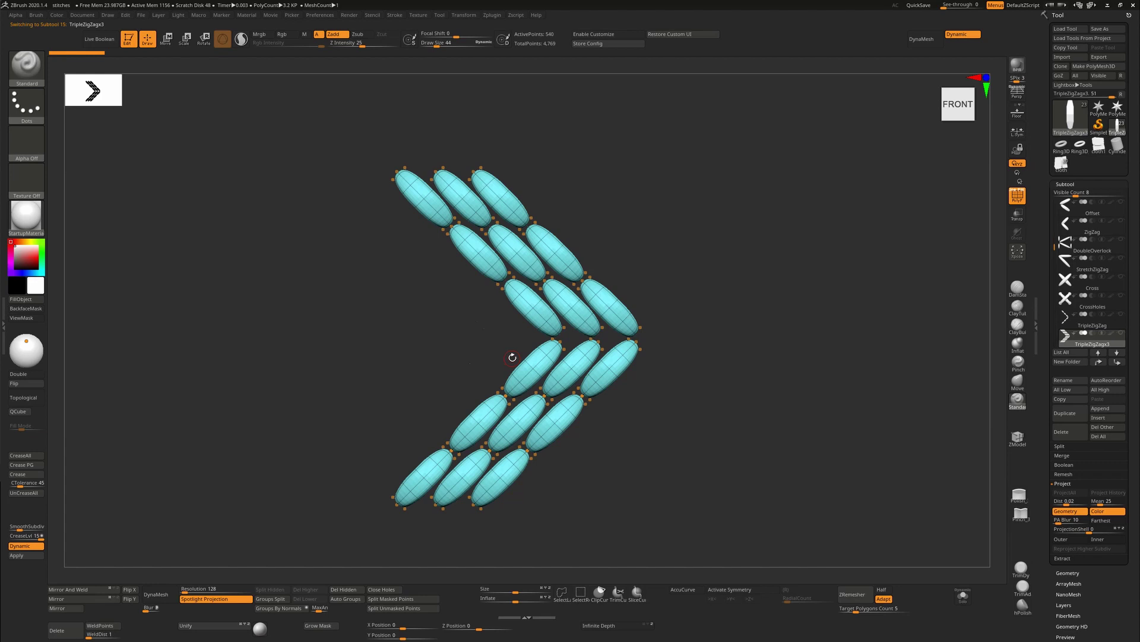
key("alt+Down")
key("alt+Down")
key("alt+Down")
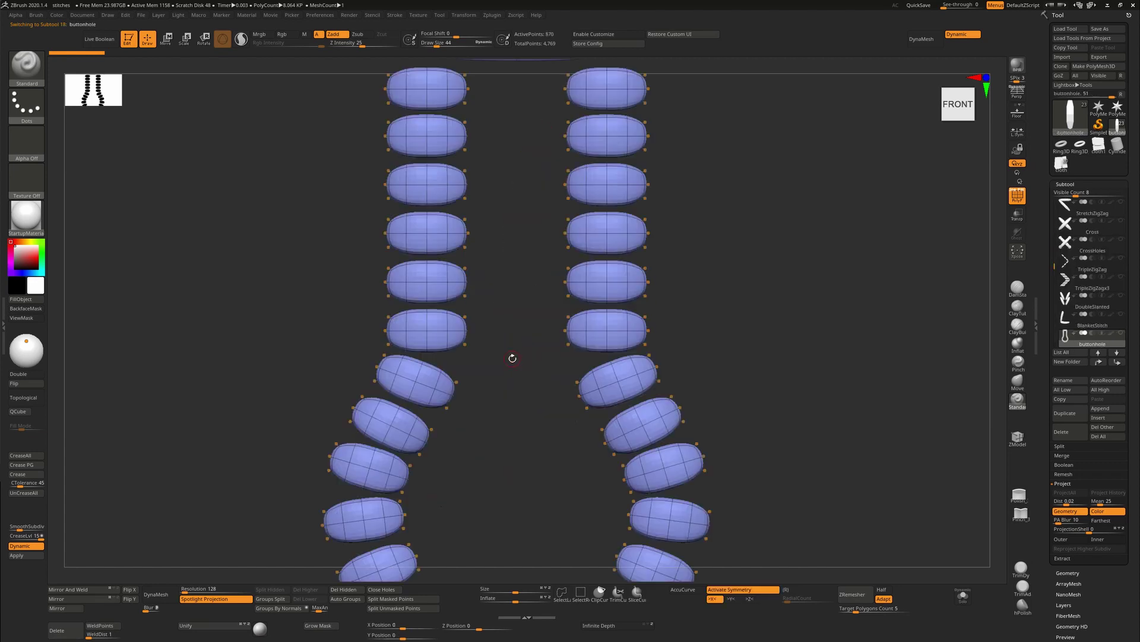
Step: Select the BlanketStitch subtool, frame it and hide its polyframe
key("alt+Up")
key("shift")
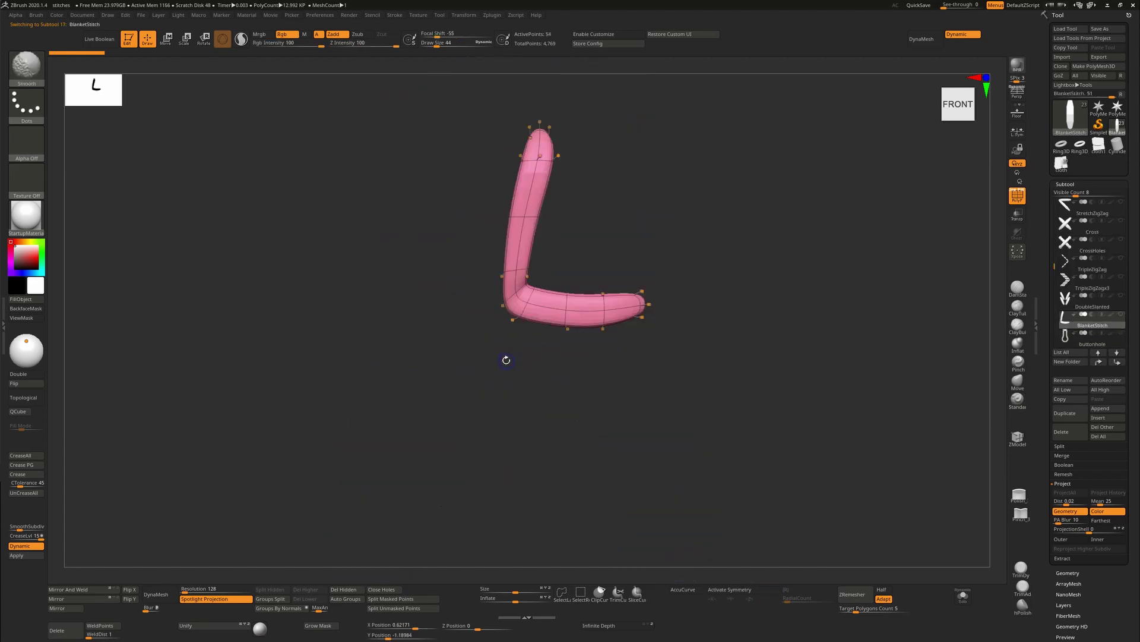
key("a")
left_click_drag(628, 392, 606, 280)
key("f")
key("d")
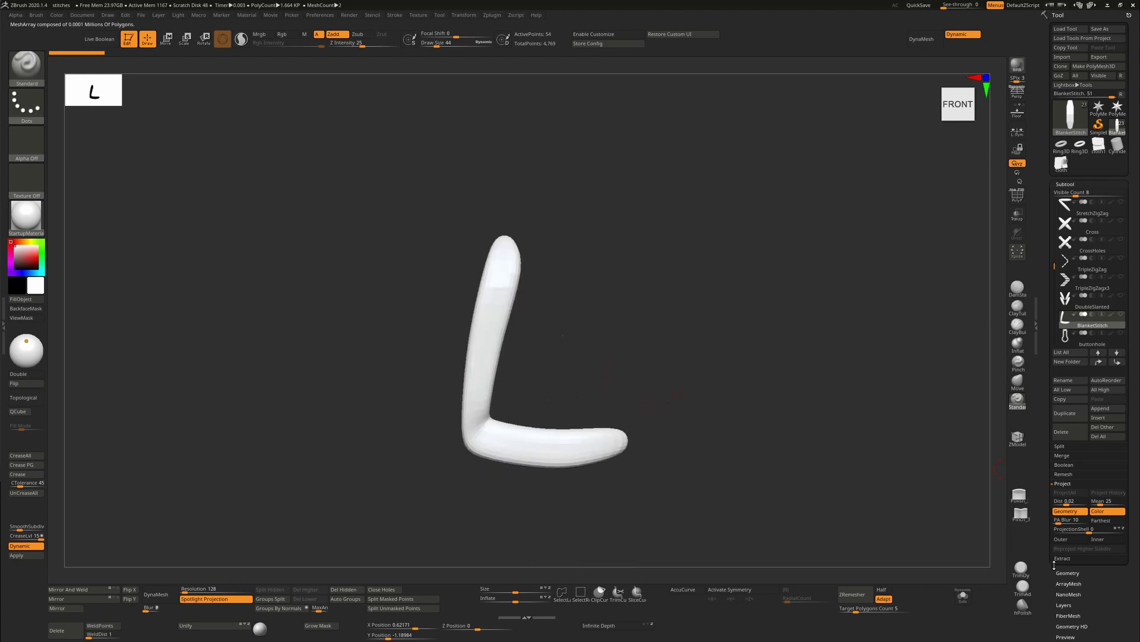
Step: Open the BlanketStitch's ArrayMesh settings and enable array mesh Transpose
left_click(1072, 583)
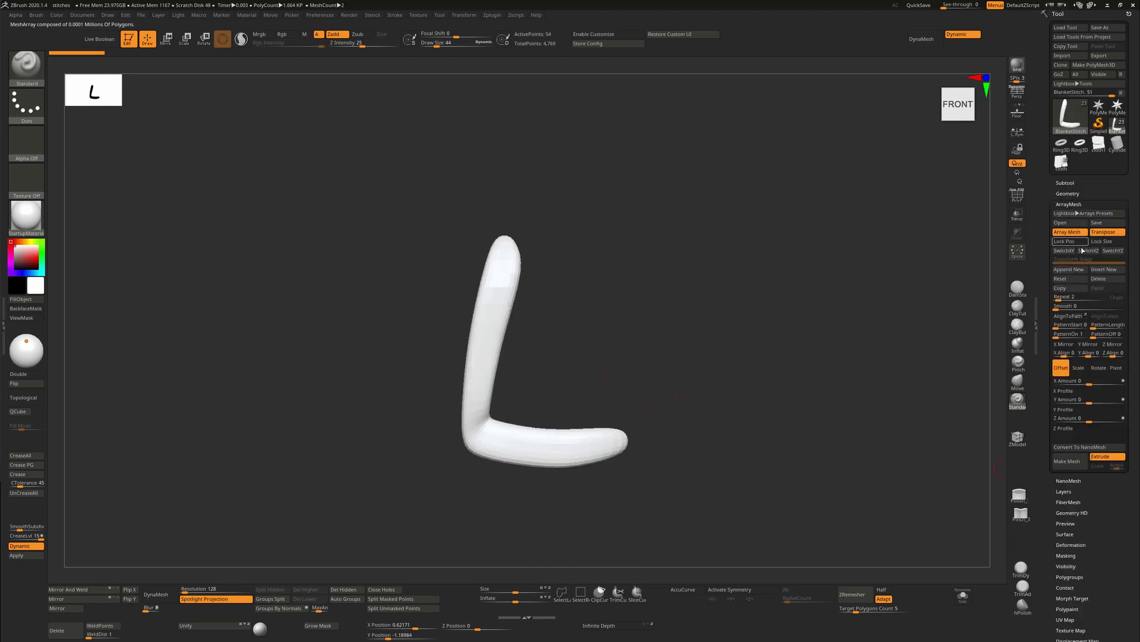
left_click(1103, 234)
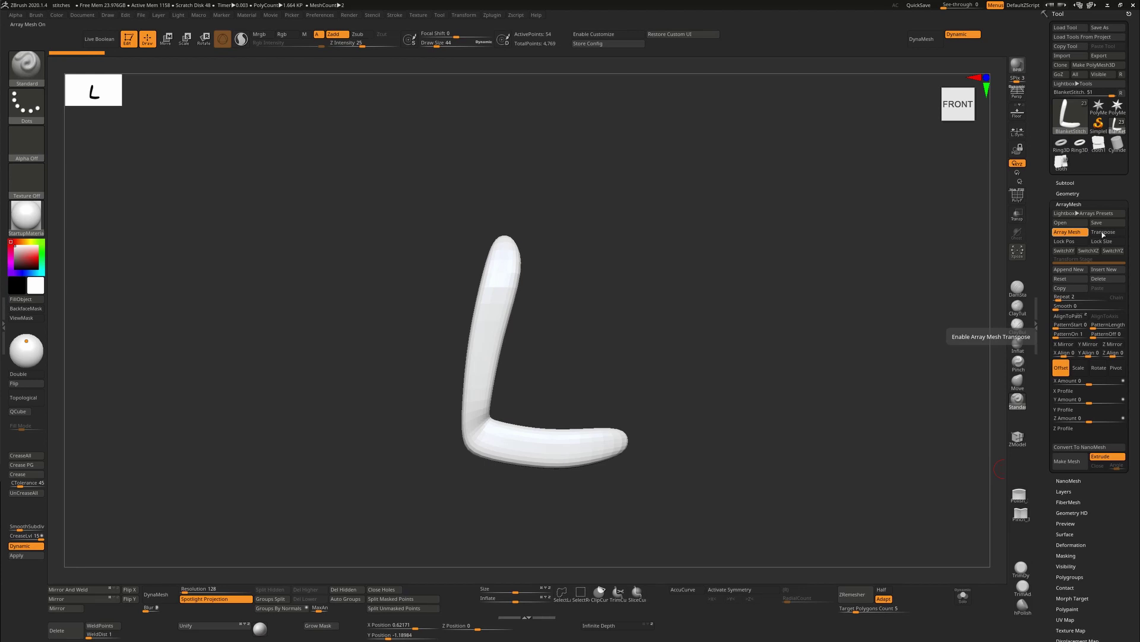
left_click(1103, 234)
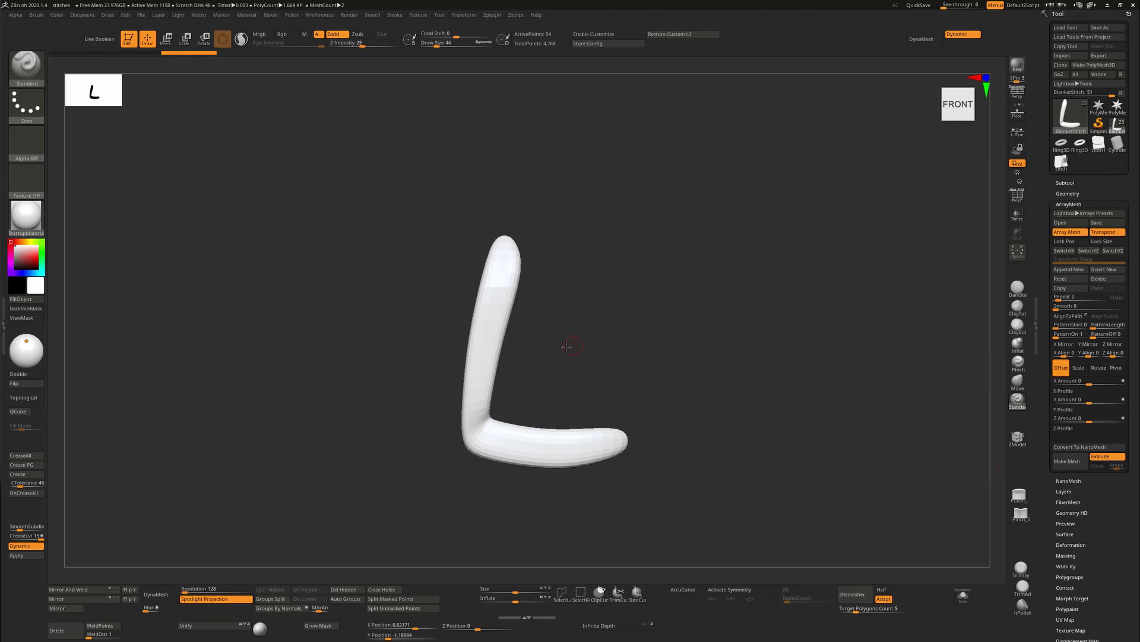
Step: Switch from the gizmo to the Transpose line in Move mode and extend it vertically upward beside the blanket stitch
key("w")
key("y")
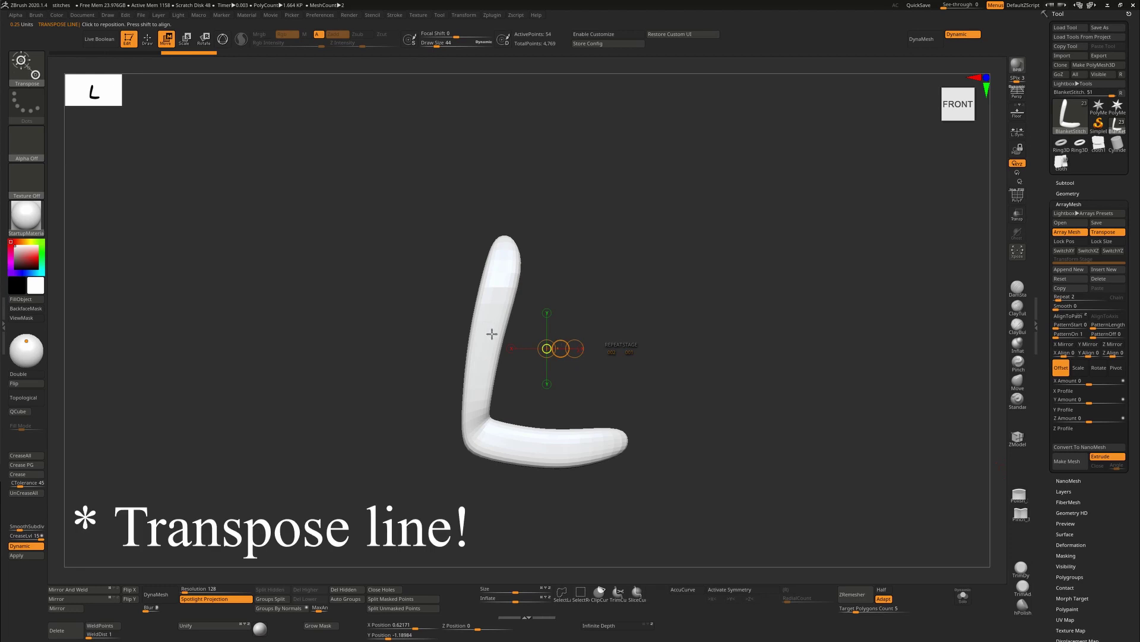
mouse_move(485, 339)
left_mouse_down()
mouse_move(486, 262)
mouse_move(464, 195)
left_mouse_up()
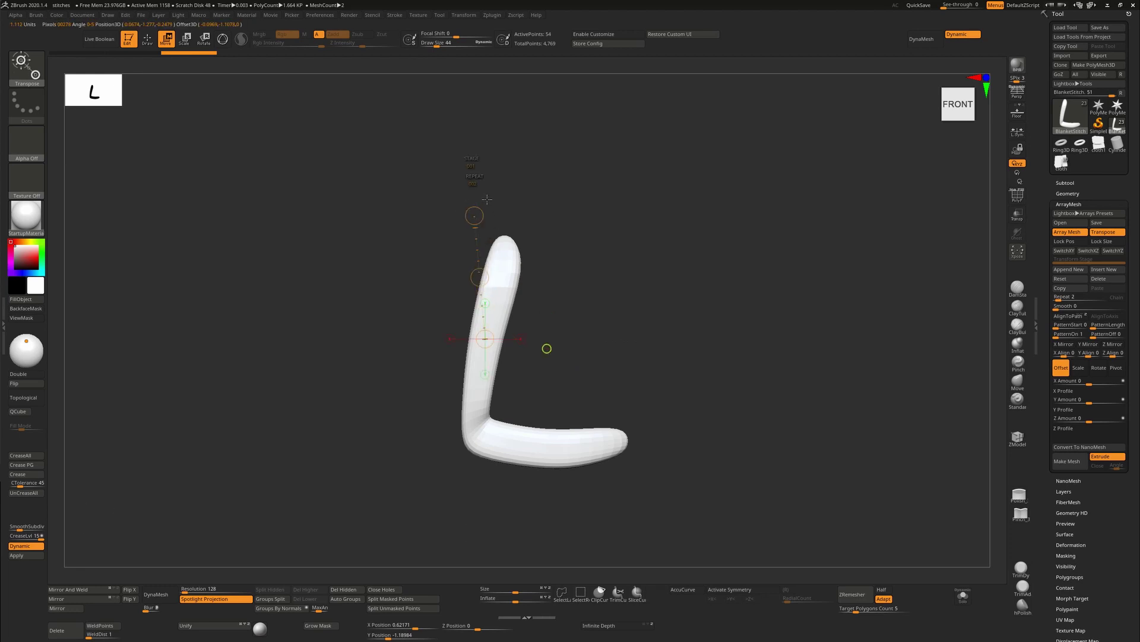
left_click_drag(491, 277, 547, 281)
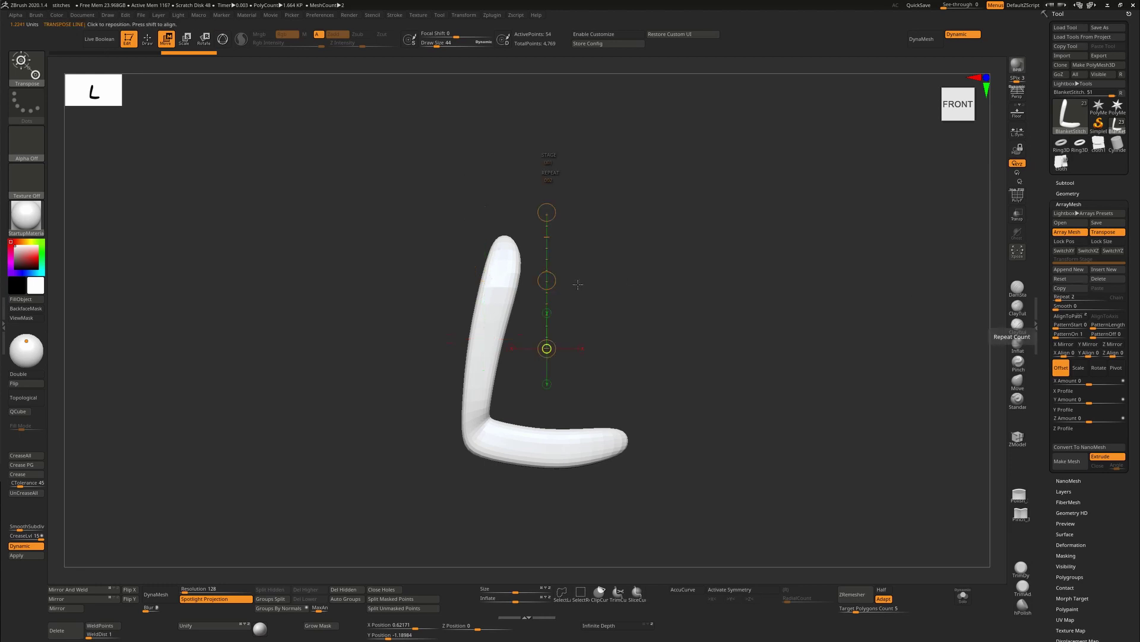
Step: Move the array's second blanket stitch copy upward to a Y Amount offset of about -1.23
left_click_drag(549, 256, 561, 157)
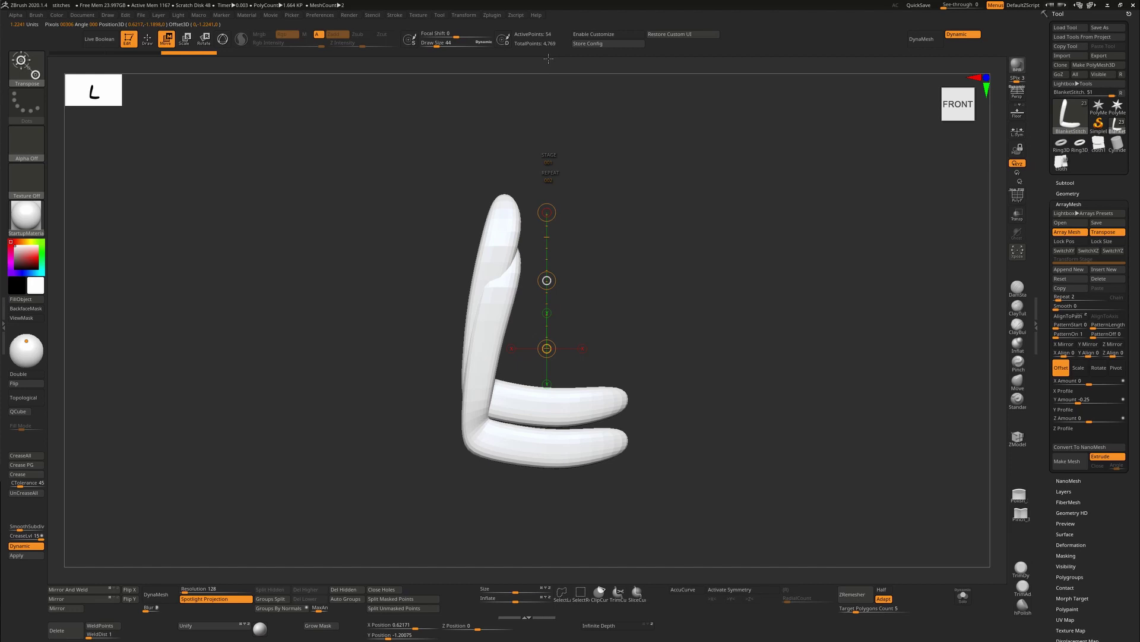
left_click_drag(548, 58, 544, 10)
left_click_drag(547, 280, 550, 226)
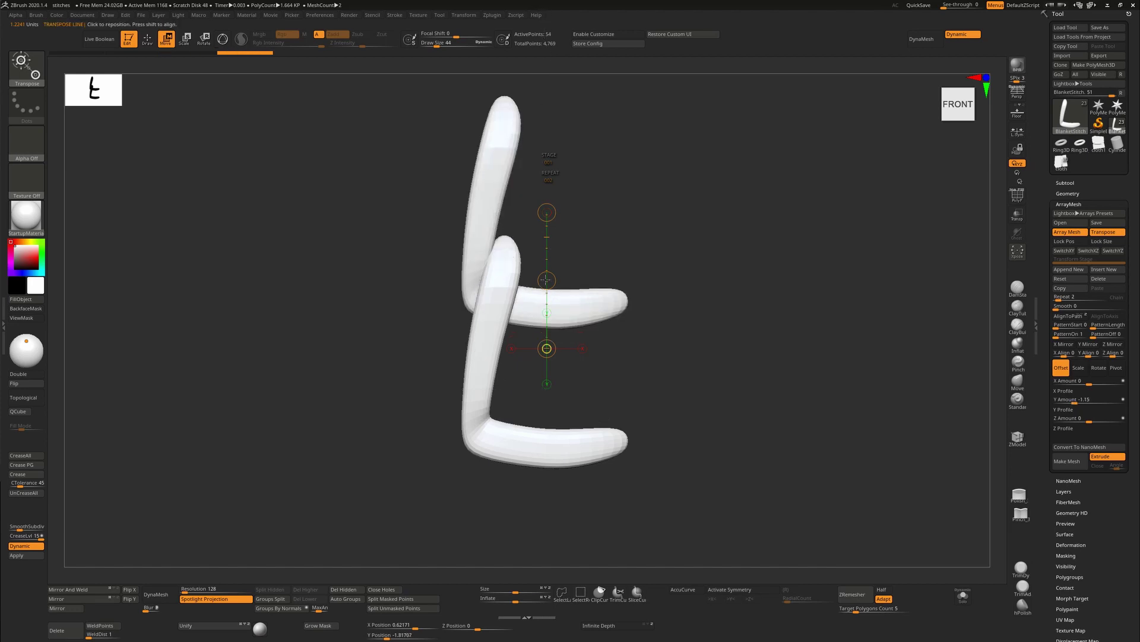
mouse_move(546, 279)
left_mouse_down()
mouse_move(548, 269)
mouse_move(711, 294)
mouse_move(759, 282)
mouse_move(696, 290)
mouse_move(668, 428)
mouse_move(596, 538)
left_mouse_up()
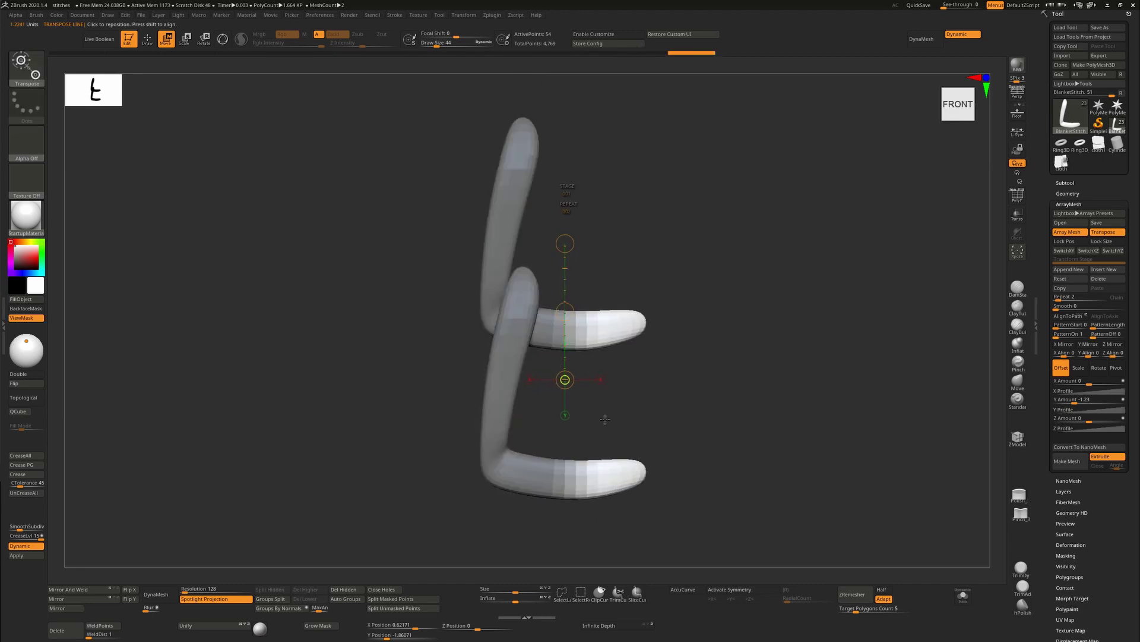
Step: Undo the last transpose adjustment on the blanket stitch array and switch from the Transpose line to the gizmo
left_click_drag(565, 310, 565, 311)
key("ctrl+z")
key("y")
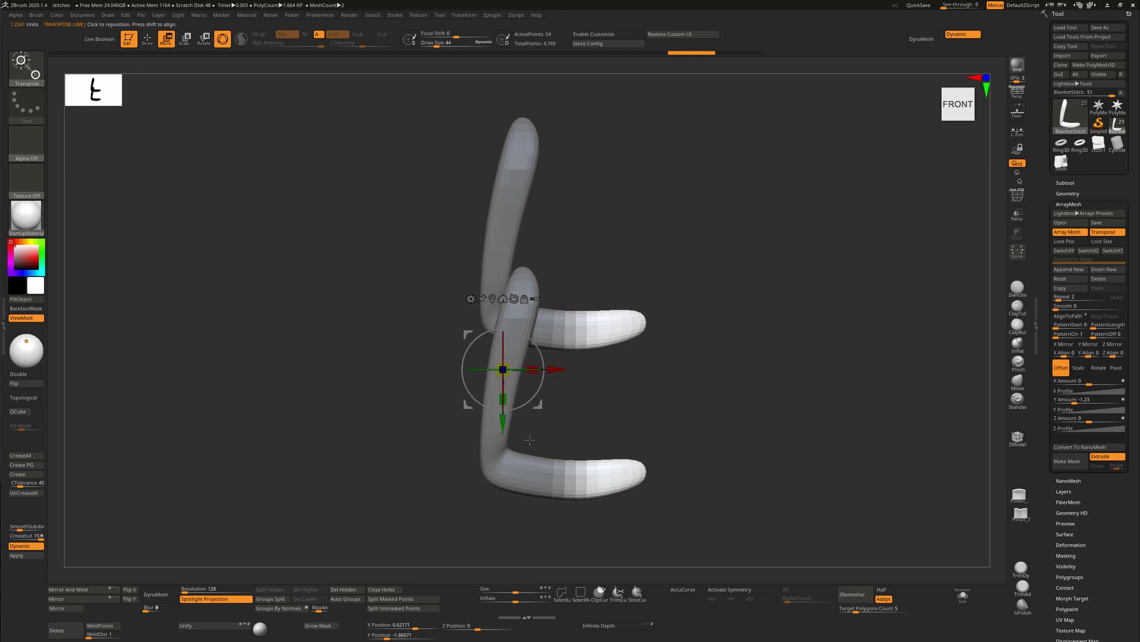
Step: Examine the two-copy blanket stitch array from the right side and the front, checking how the copies line up
mouse_move(503, 420)
left_mouse_down()
mouse_move(509, 398)
mouse_move(503, 462)
mouse_move(509, 423)
left_mouse_up()
left_click_drag(623, 382, 541, 460, "shift")
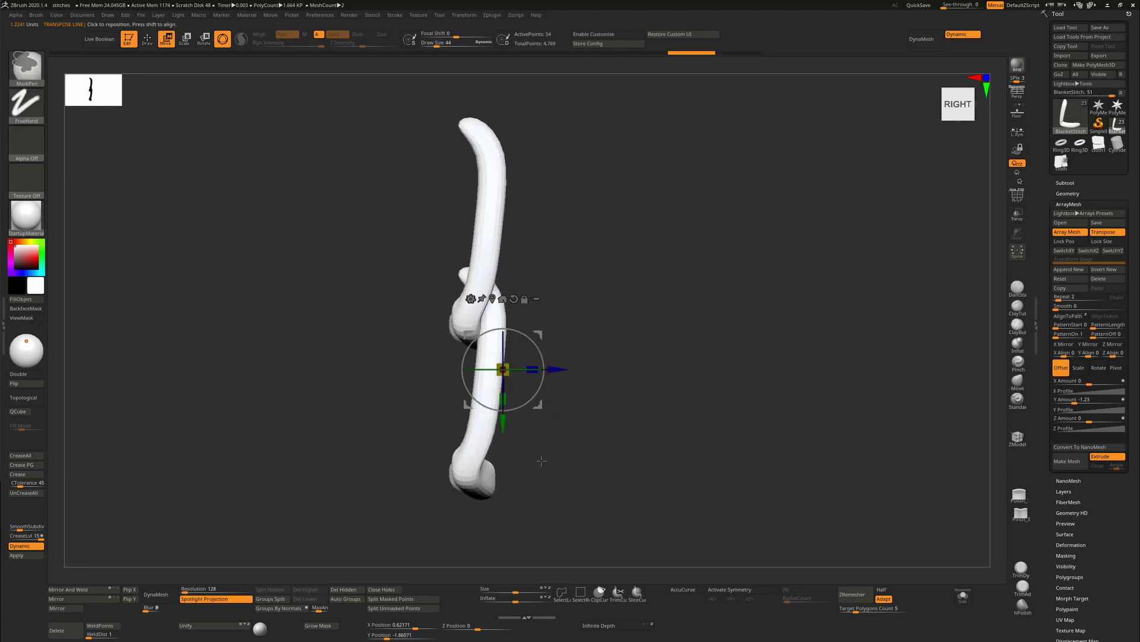
key("ctrl+h")
mouse_move(549, 369)
left_mouse_down()
mouse_move(571, 369)
mouse_move(550, 377)
left_mouse_up()
left_click_drag(715, 353, 559, 345, "shift")
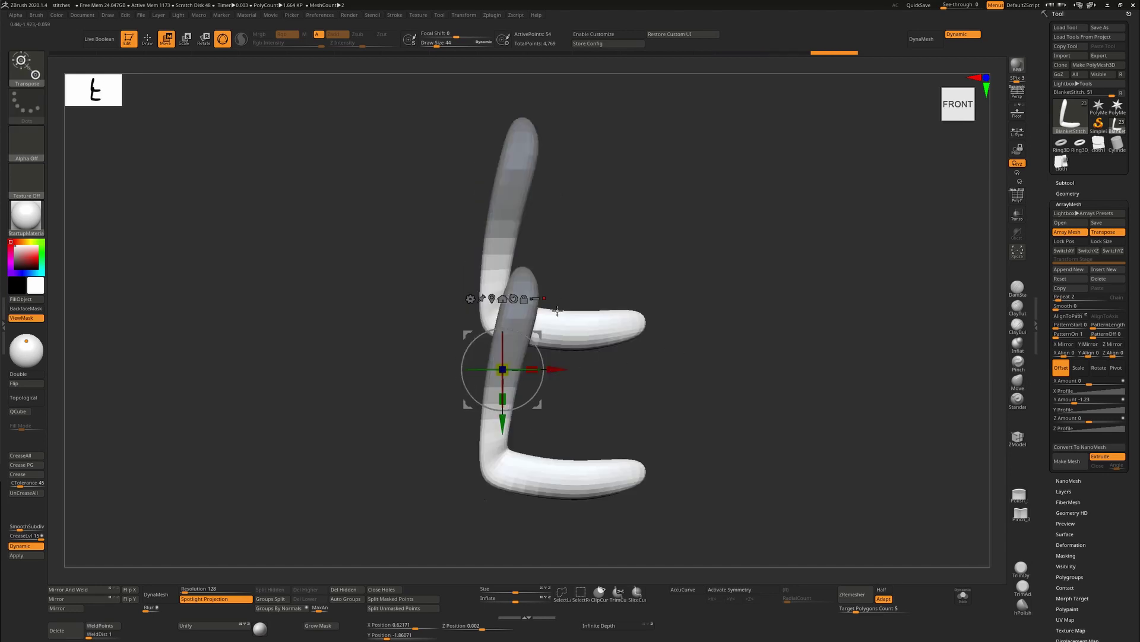
Step: Return to Draw mode and turn off Array Mesh on the BlanketStitch so only the single stitch is left
key("q")
left_click_drag(539, 149, 578, 252, "alt")
left_click(1075, 234)
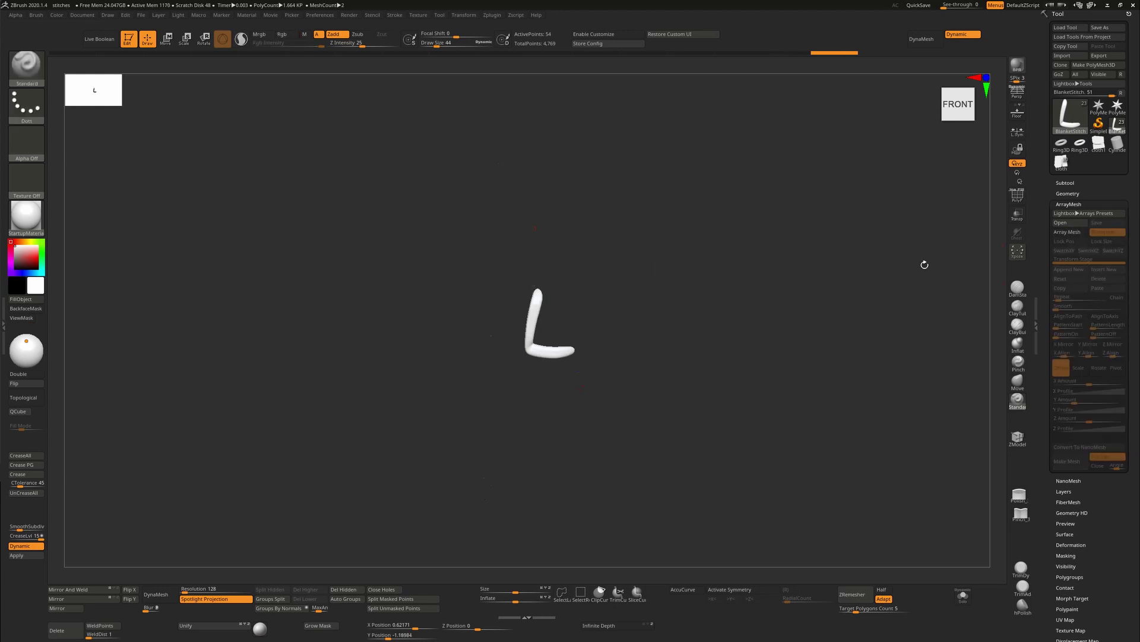
left_click_drag(686, 291, 694, 417, "alt")
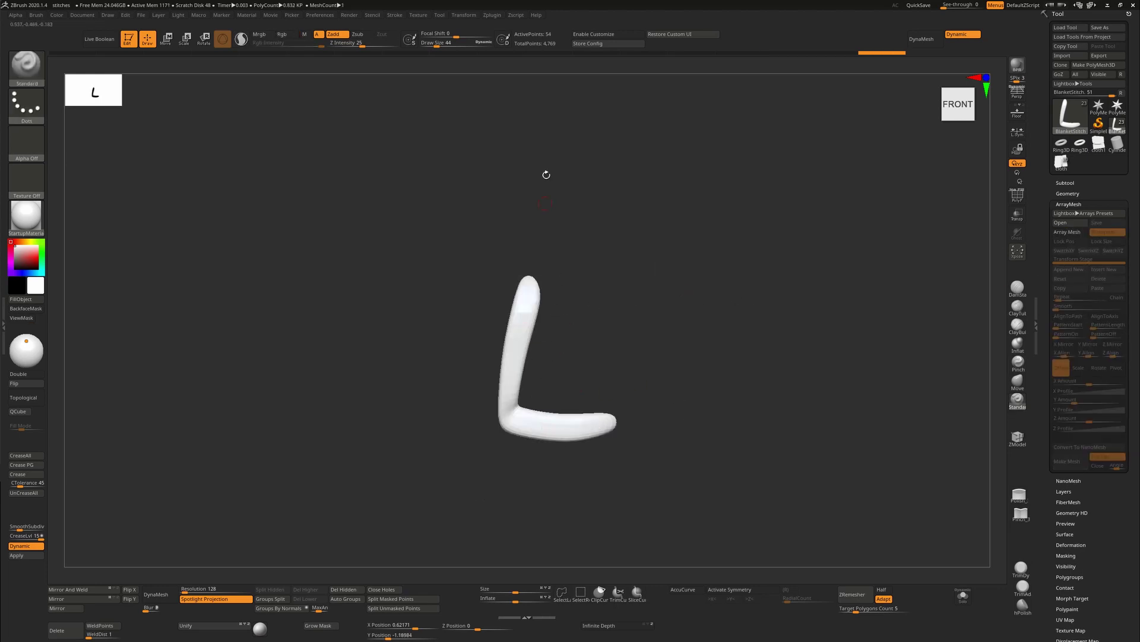
Step: Select the buttonhole subtool below BlanketStitch and frame the whole stitch
left_click(1065, 183)
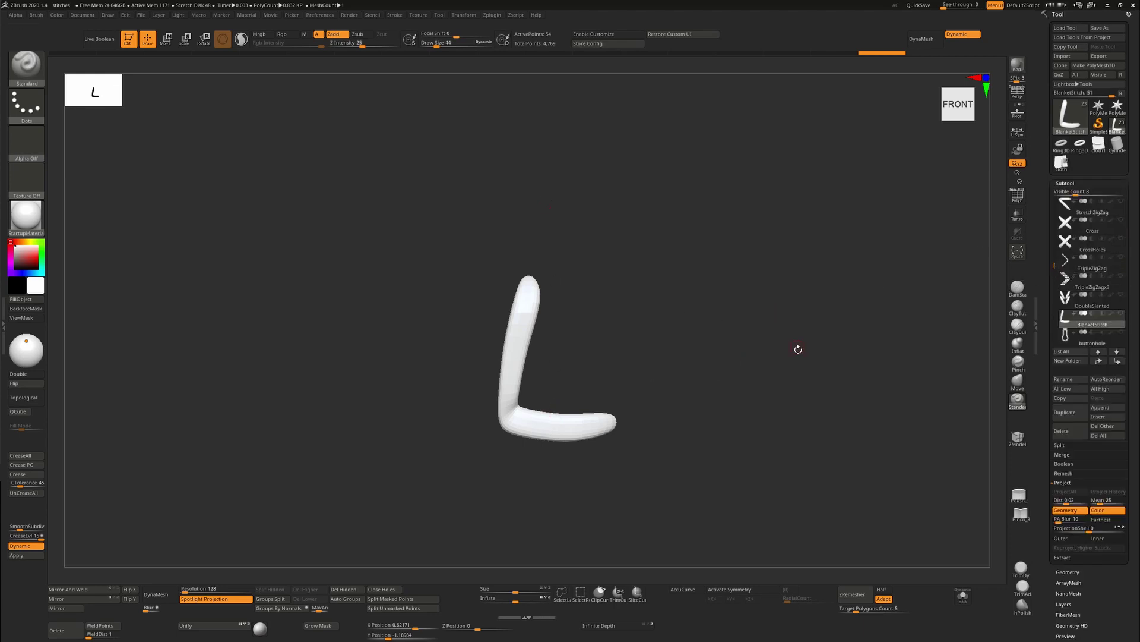
key("Down")
left_click_drag(750, 361, 750, 351, "alt")
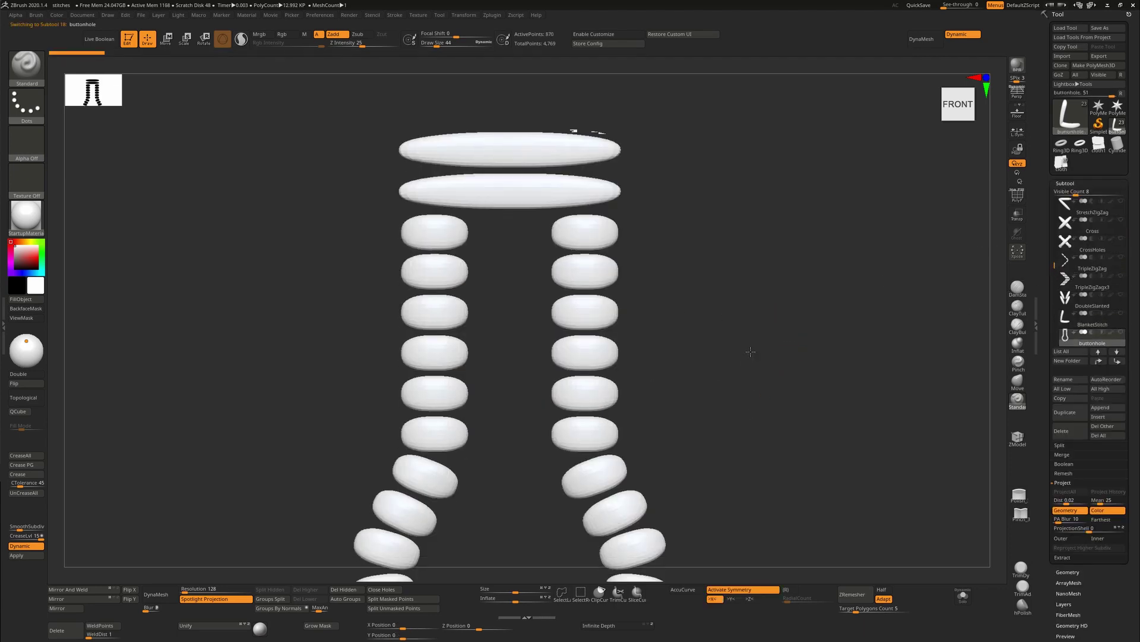
left_click_drag(733, 272, 694, 370, "alt")
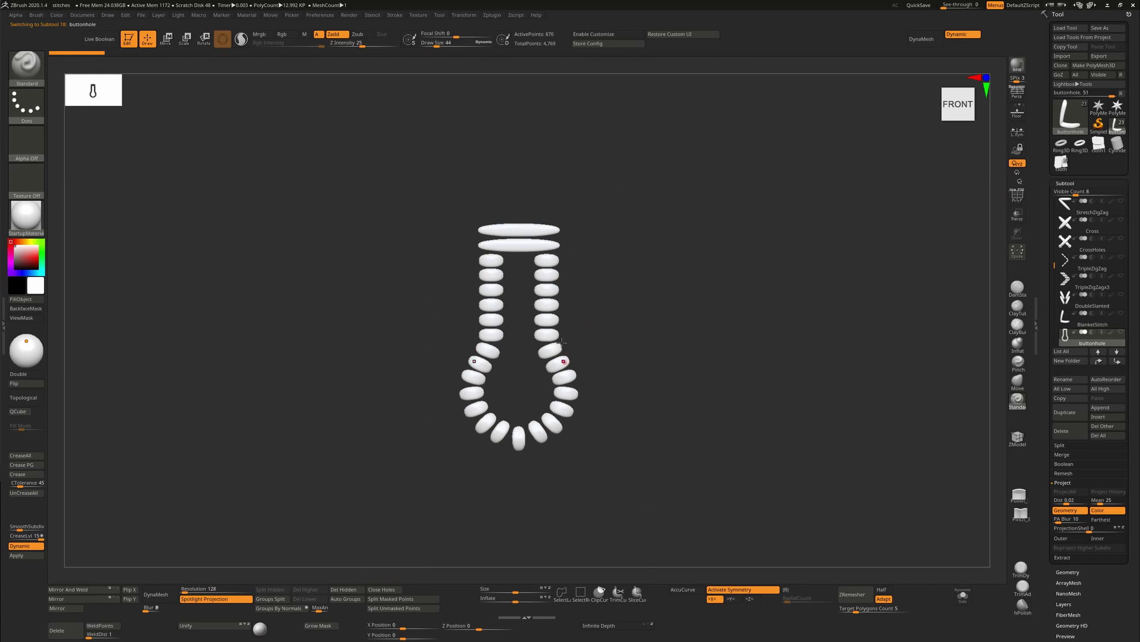
left_click(394, 15)
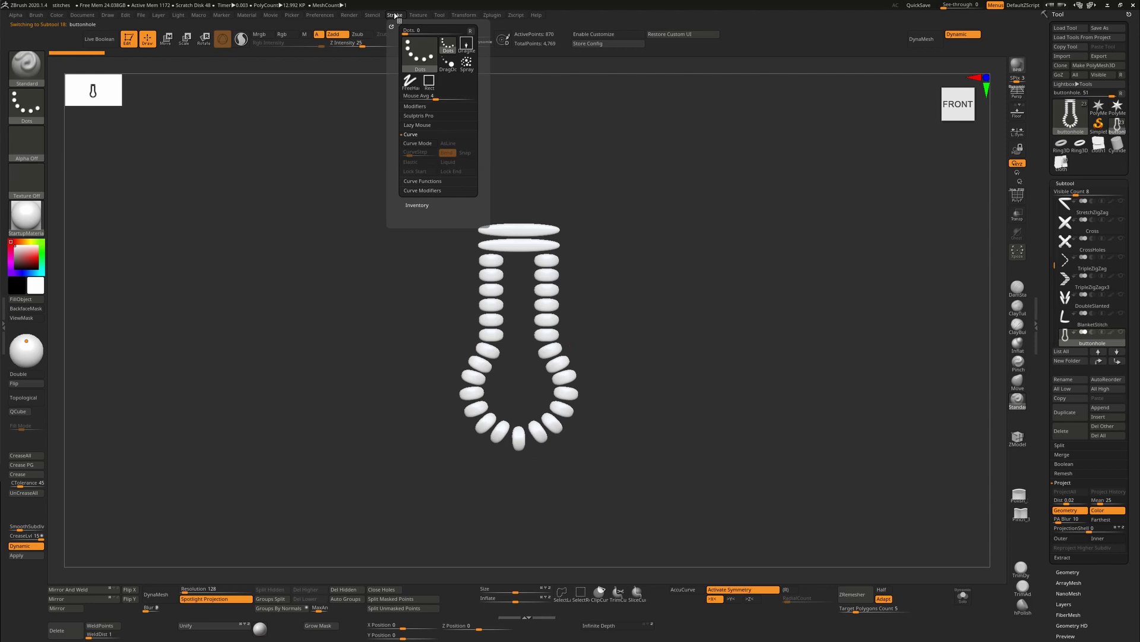
left_click(419, 144)
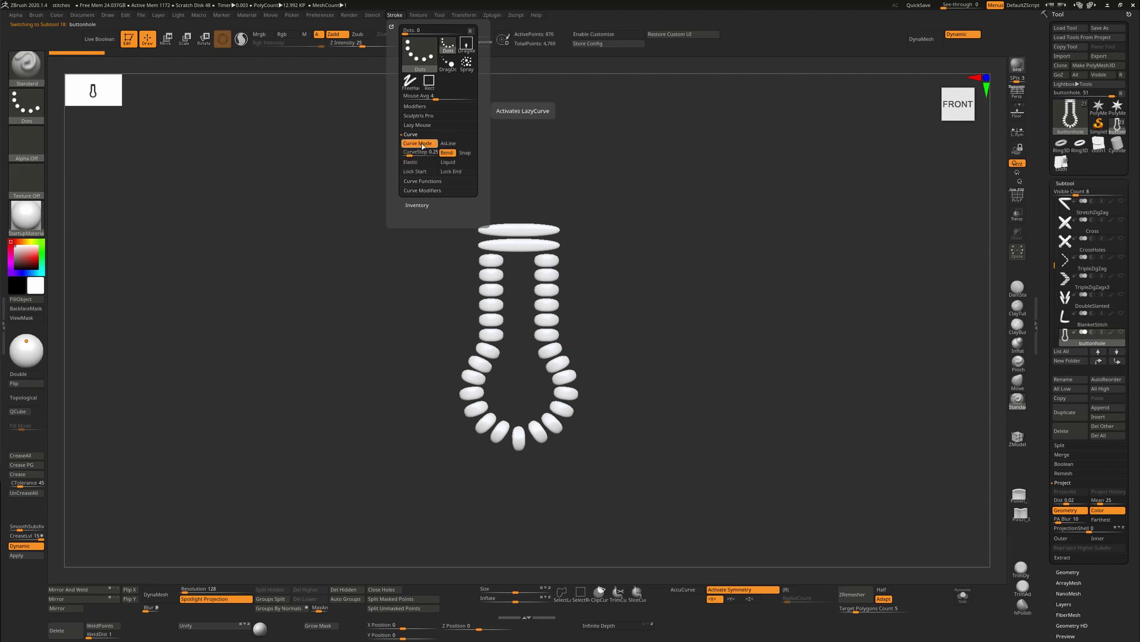
left_click(422, 144)
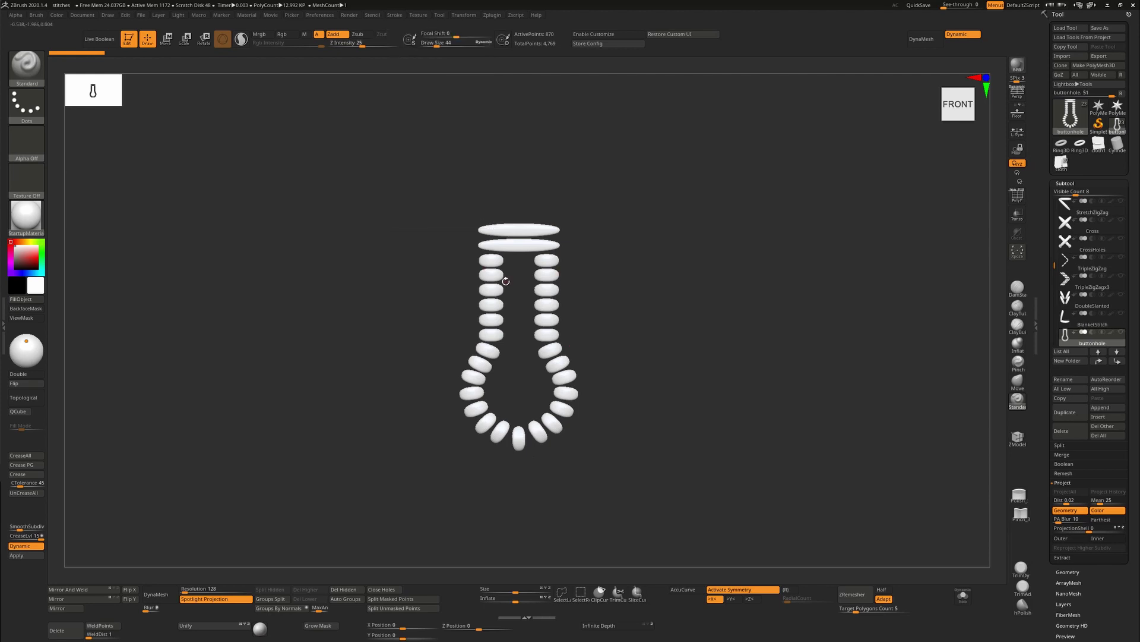
Step: Step through the buttonhole2 and buttonhole3 subtools to the Loop subtool and view the loop up close
key("ctrl+shift+d")
key("x")
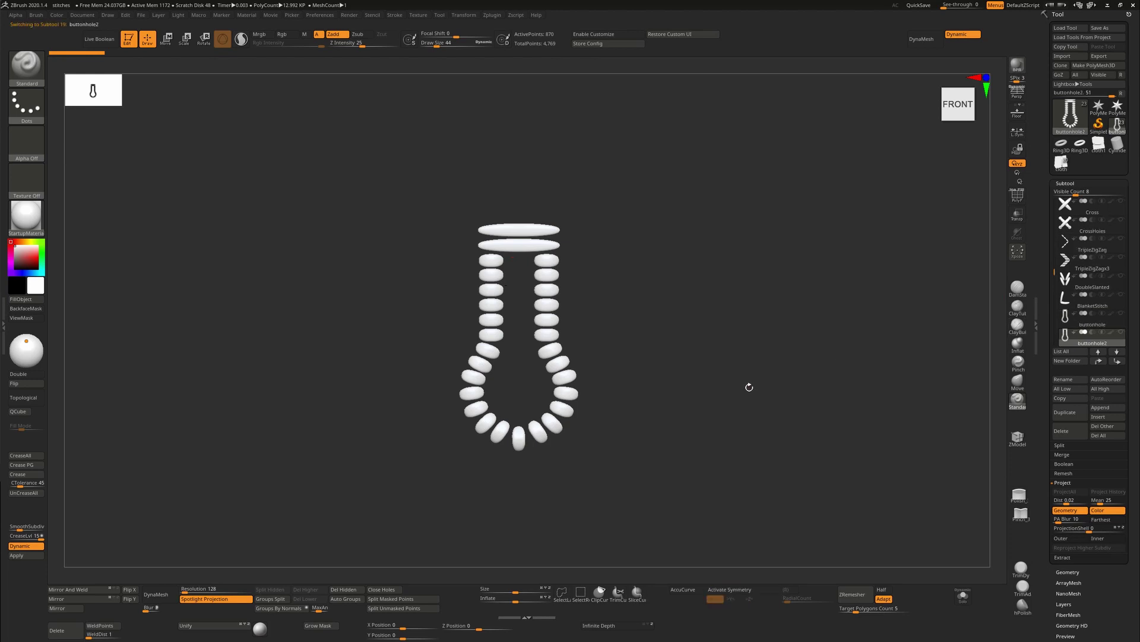
key("Down")
key("Down")
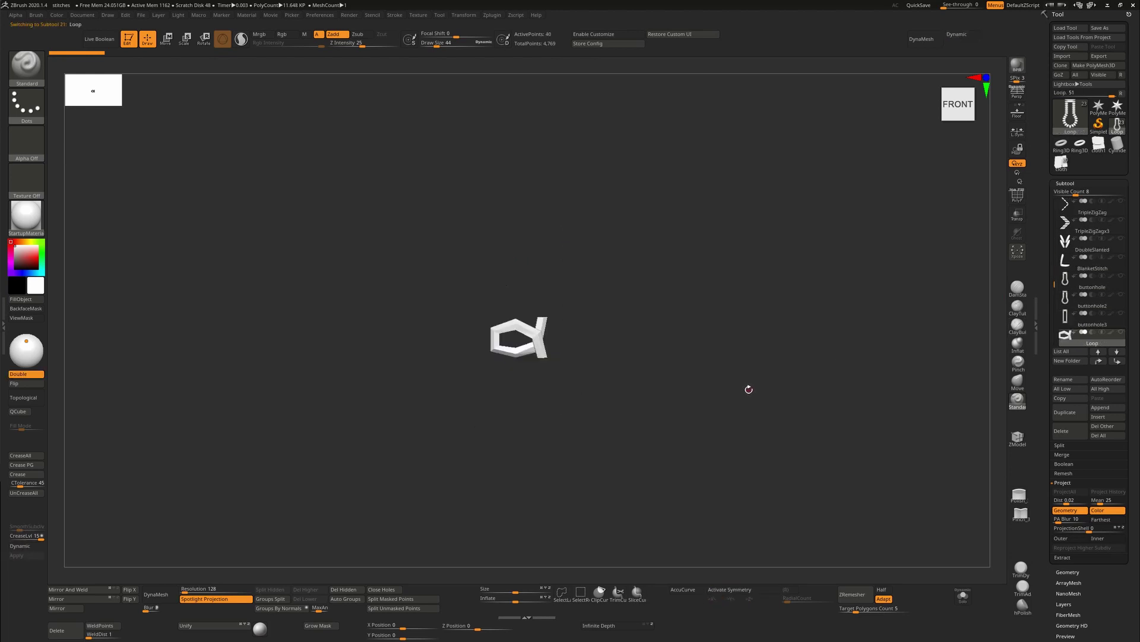
key("Up")
key("Down")
left_click_drag(666, 359, 645, 394, "alt")
mouse_move(645, 393)
left_mouse_down("alt")
mouse_move(640, 321)
mouse_move(669, 332)
mouse_move(640, 384)
left_mouse_up("alt")
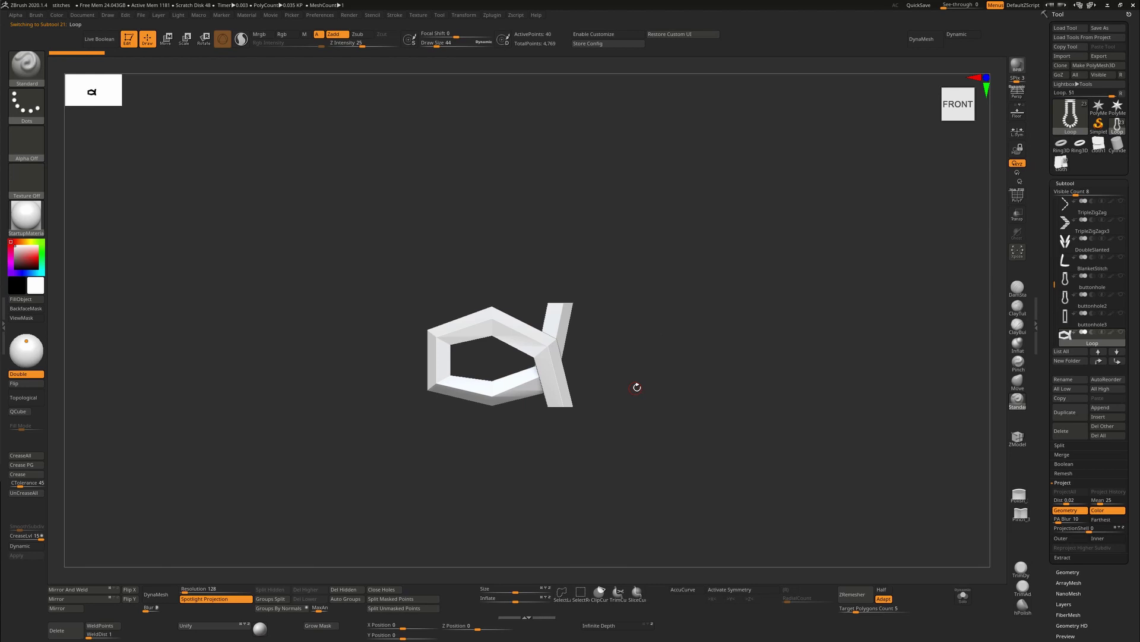
Step: Preview the Loop subtool with Dynamic Subdiv turned on, and turn it back off
left_click(1069, 572)
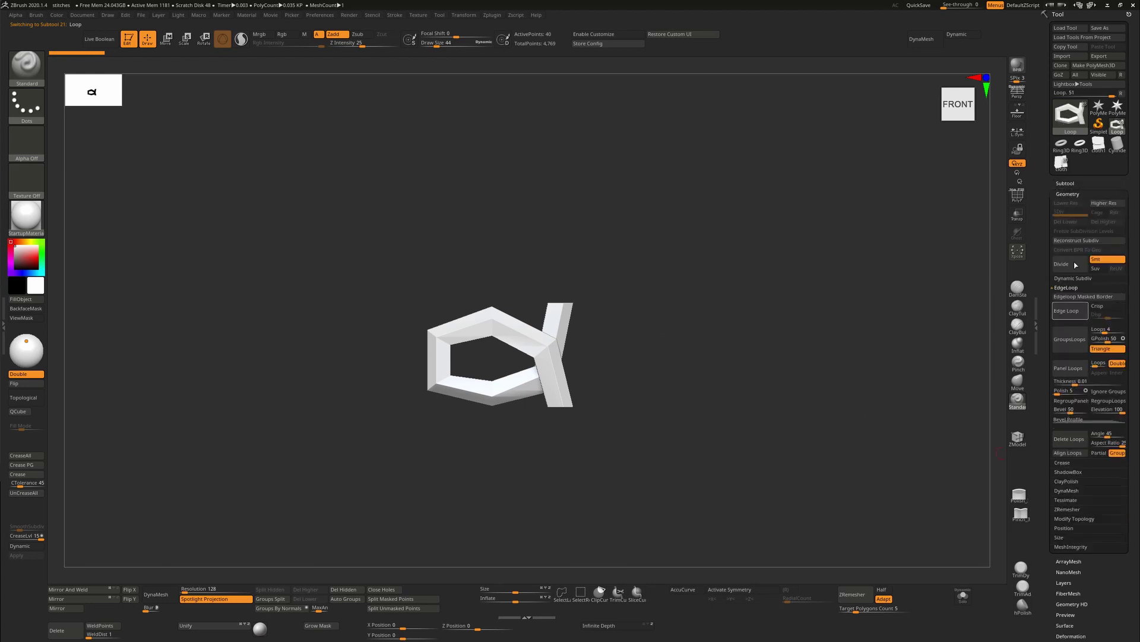
left_click(1057, 278)
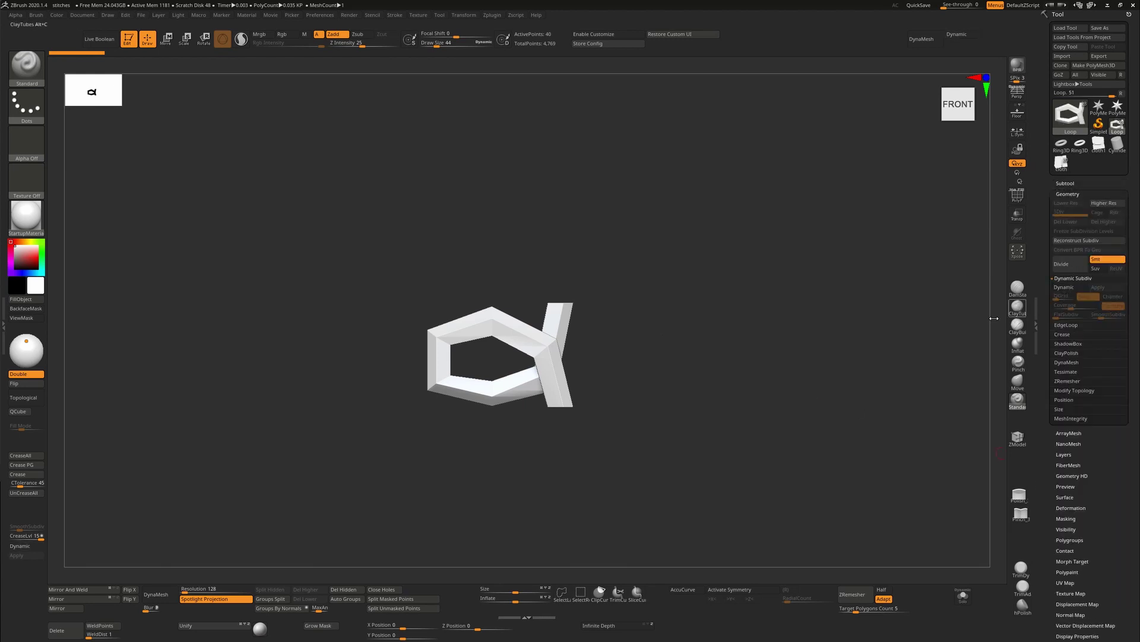
key("d")
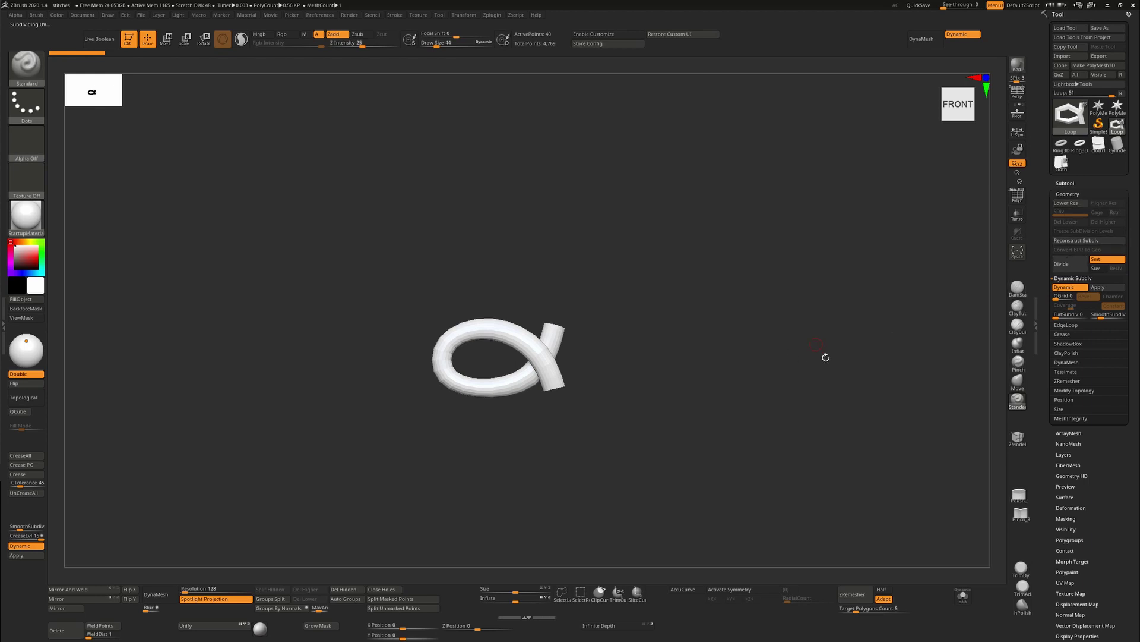
key("shift+d")
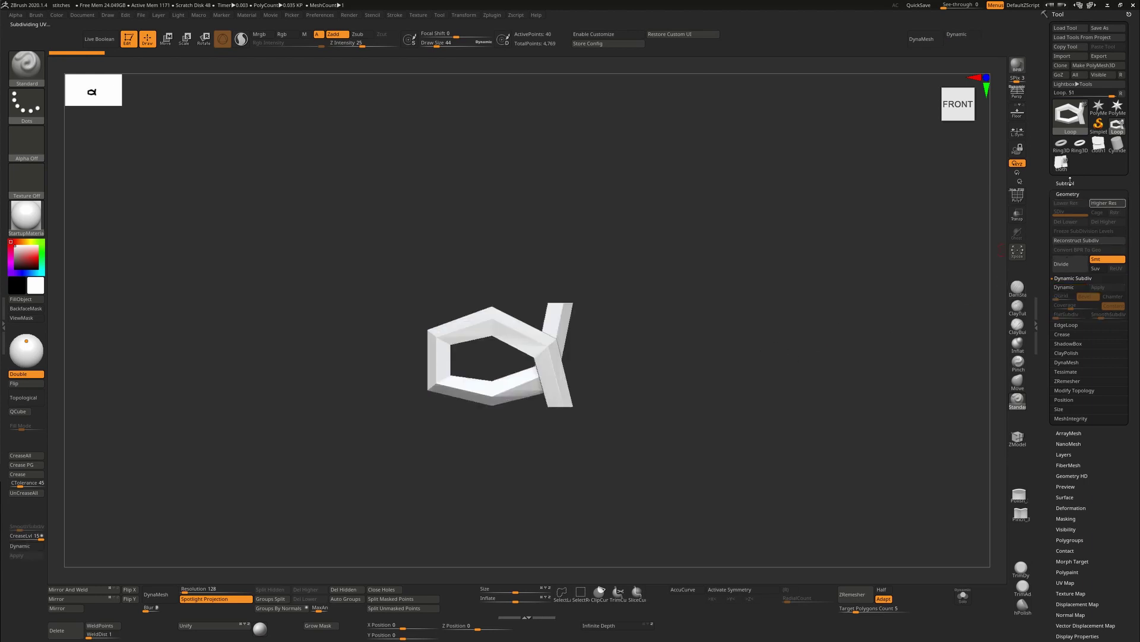
Step: Step past the Hoop to the Fagoting subtool and turn on Dynamic Subdiv for it
left_click(1065, 183)
key("Down")
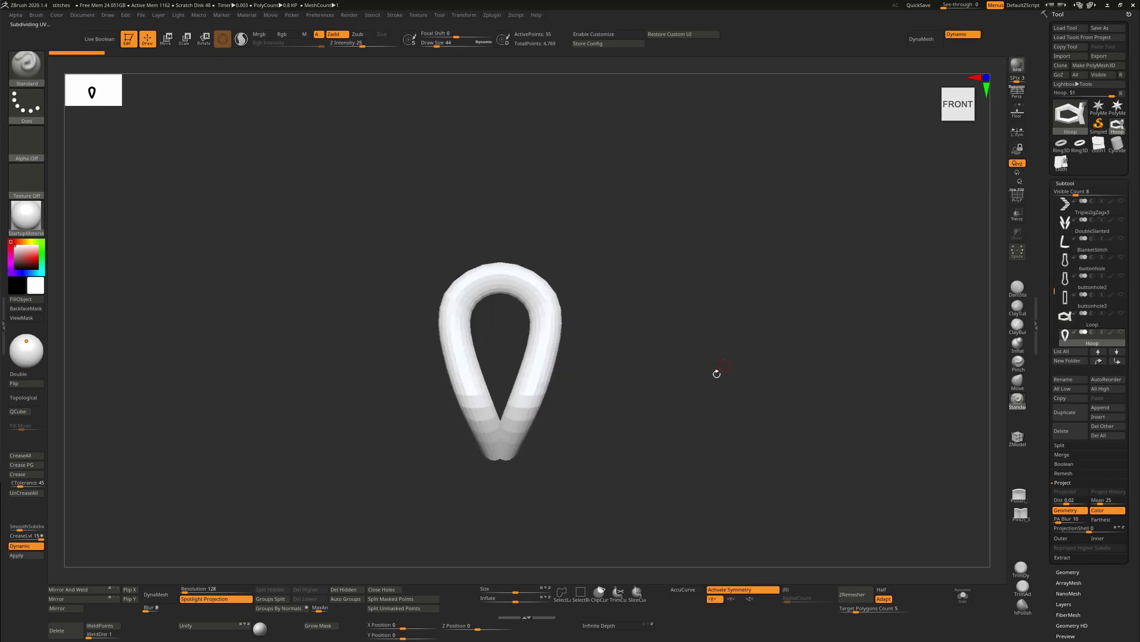
key("Down")
key("Up")
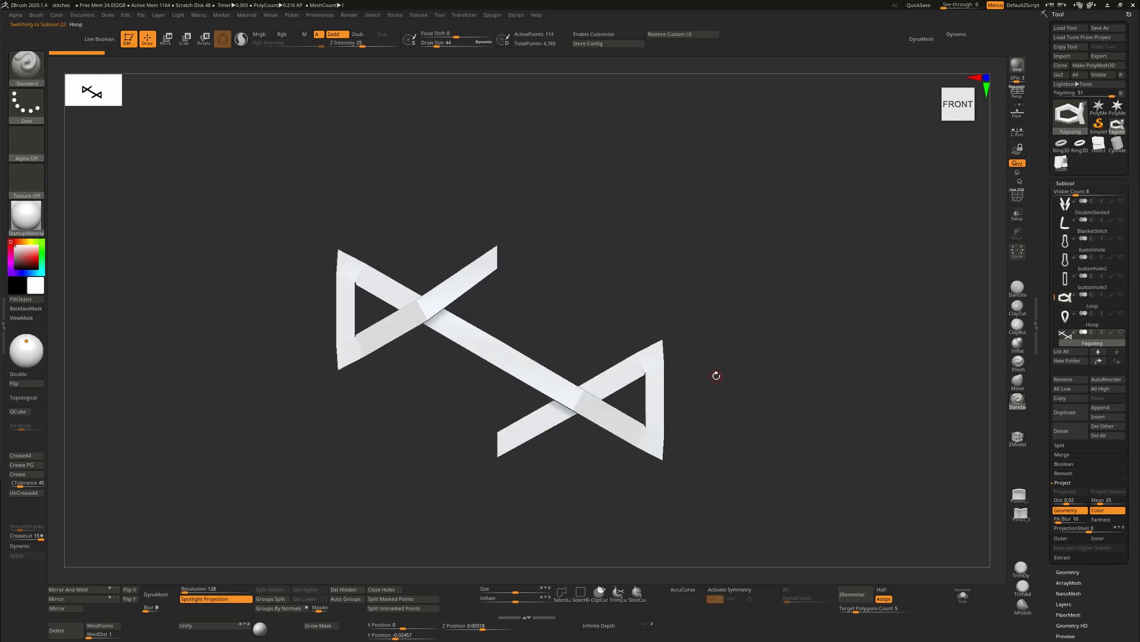
key("d")
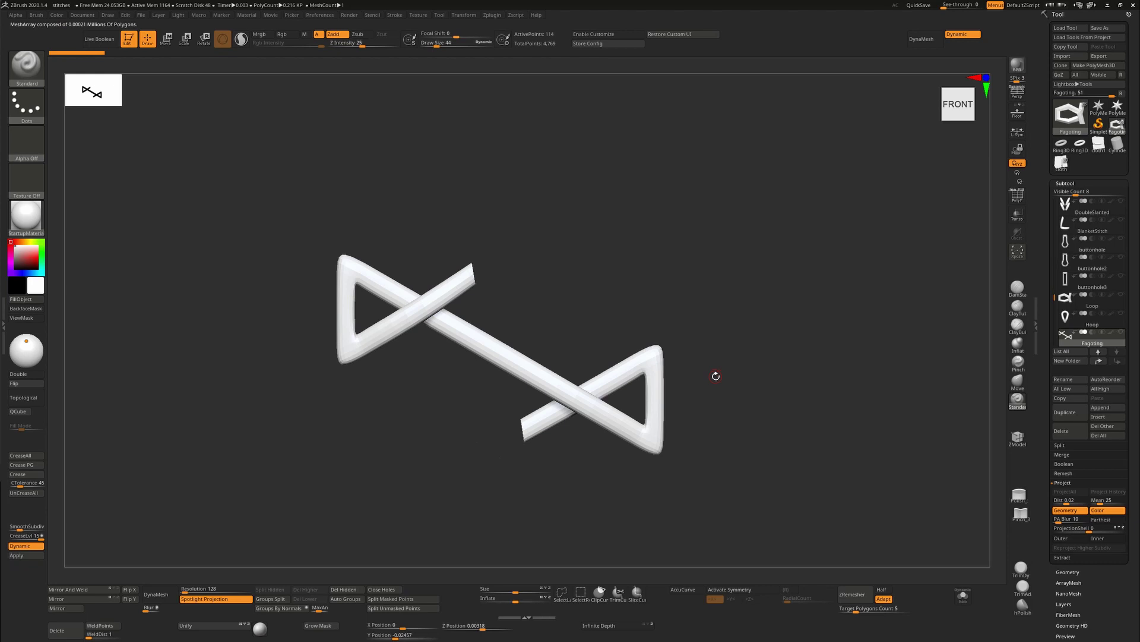
Step: Go back up through the stitch subtools and make the first one, Single, the active subtool
key("Up")
key("Up")
key("Up")
key("Up")
key("Up")
key("Up")
key("Up")
key("Up")
key("Up")
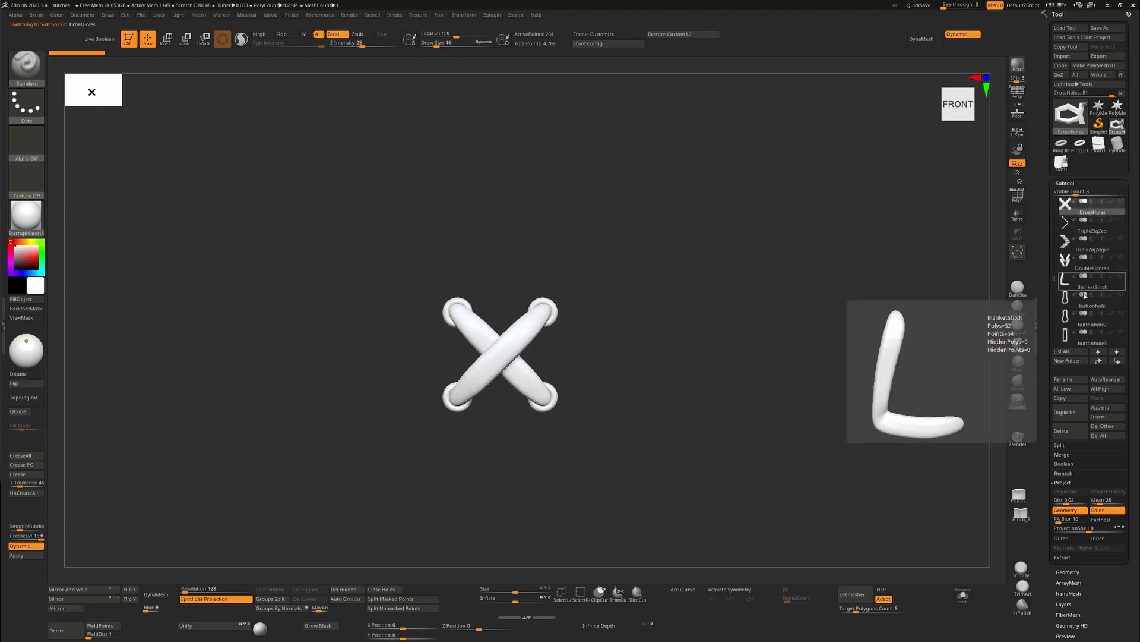
mouse_move(1055, 282)
left_click_drag(1052, 233, 1052, 195)
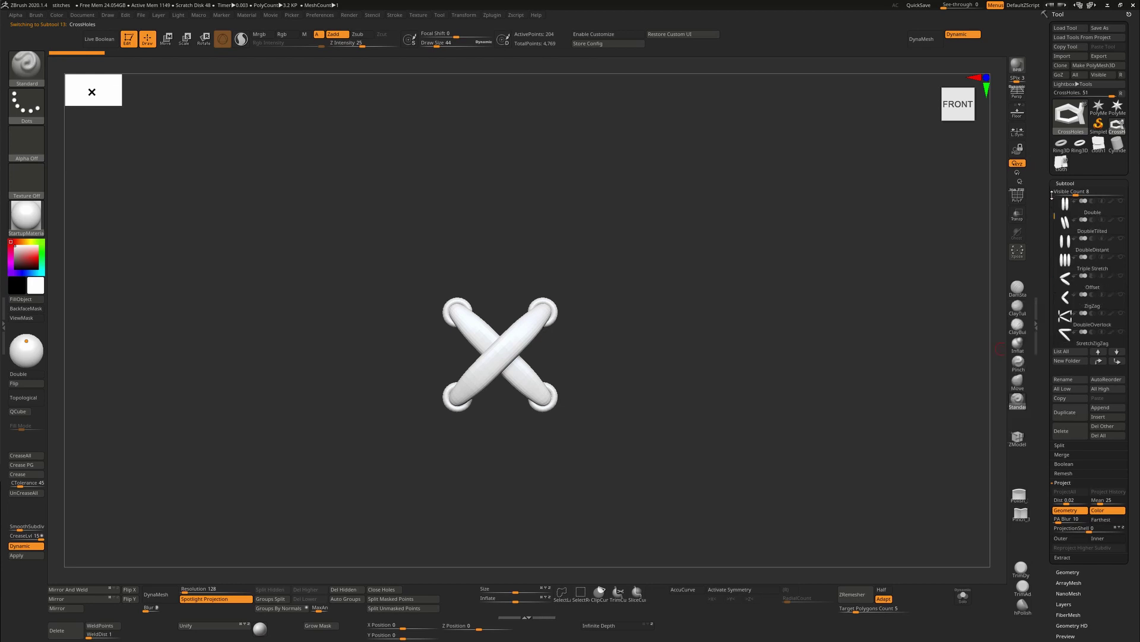
left_click(1069, 206)
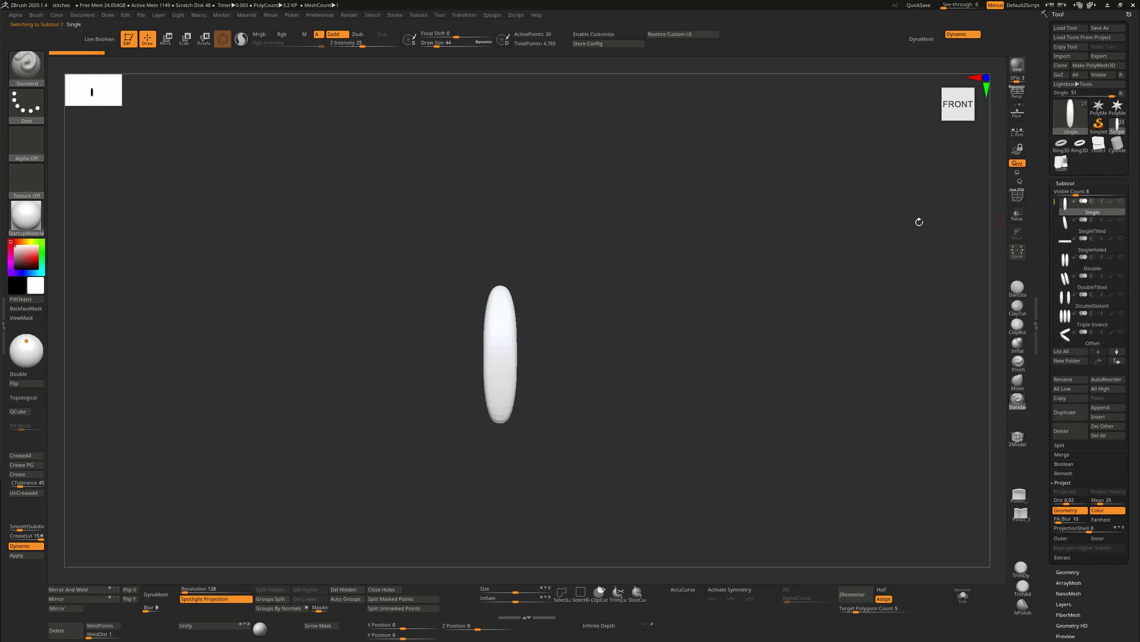
Step: Create an InsertMultiMesh brush from all the stitch subtools and turn on Curve Mode for it
left_click(37, 15)
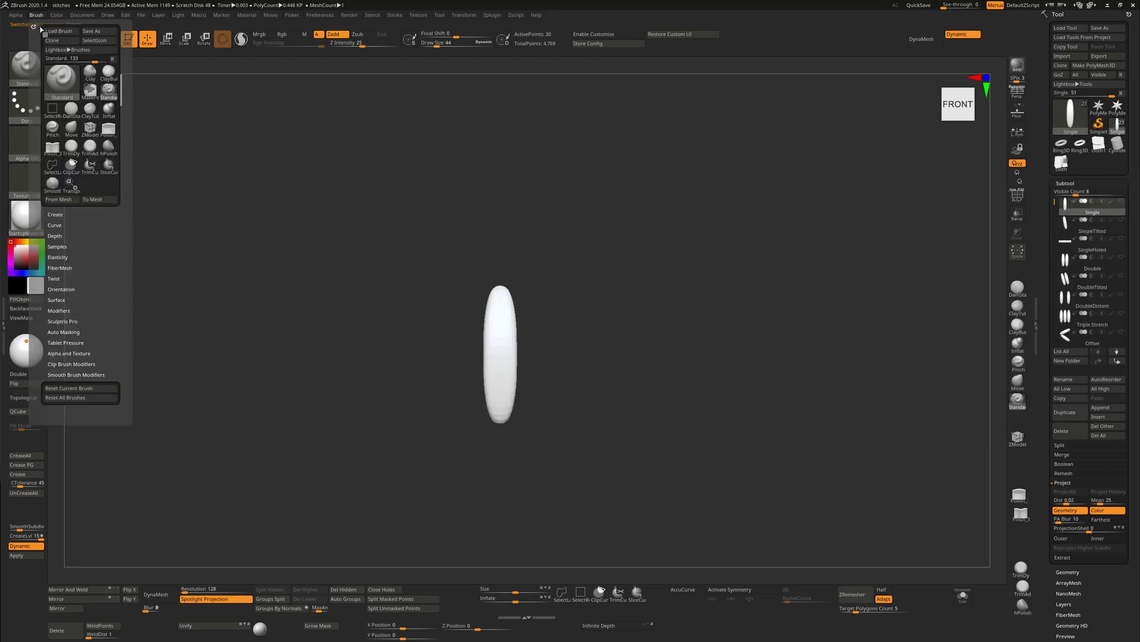
left_click(66, 215)
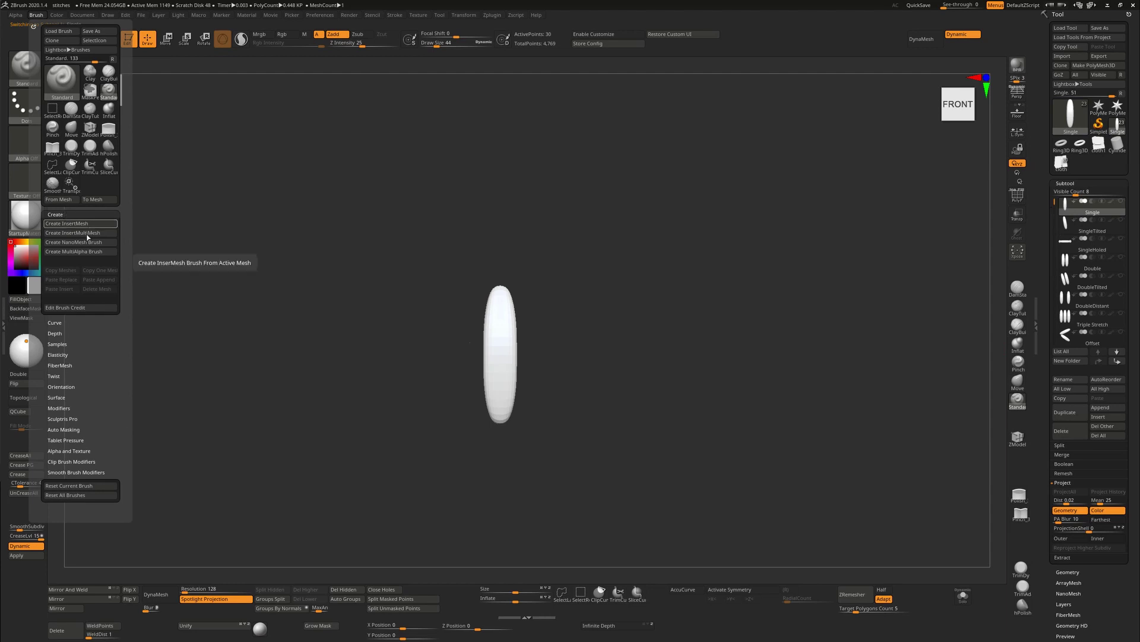
left_click(92, 236)
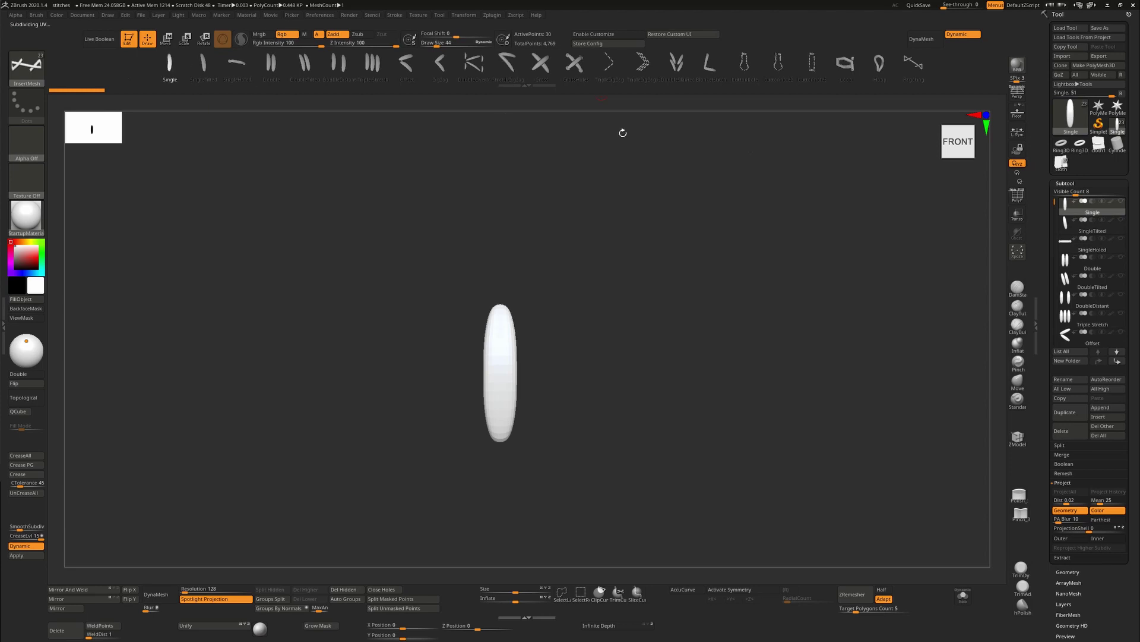
left_click(394, 15)
left_click(423, 143)
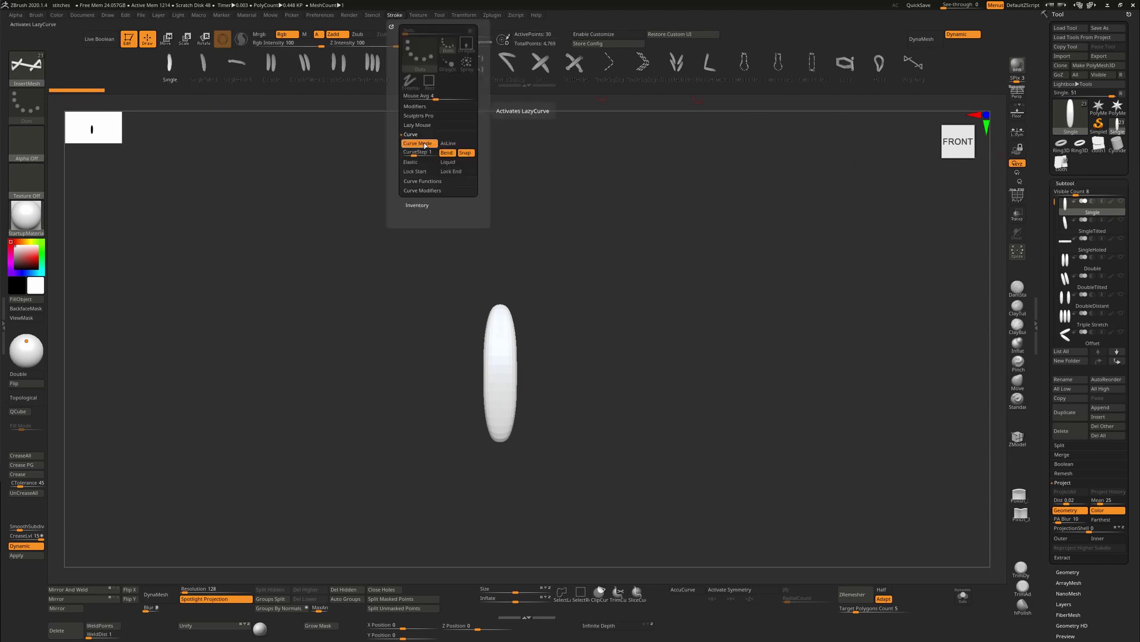
Step: Switch to the cloth1 tool and draw a wavy curve of Single stitches across the cloth's central ridge
left_click(1099, 144)
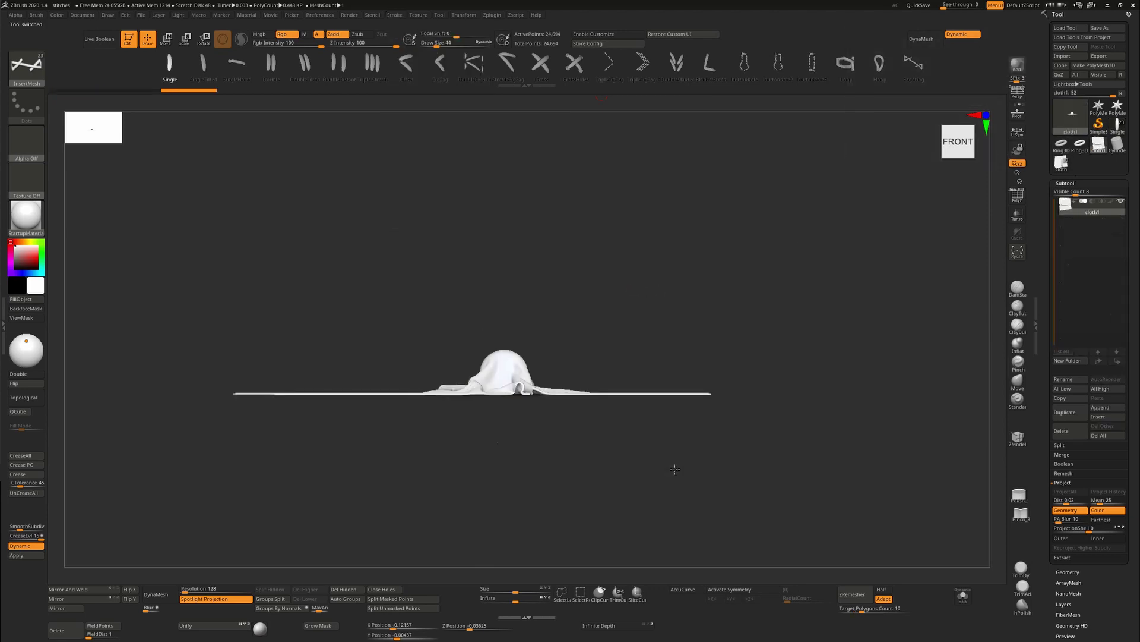
left_click_drag(835, 329, 891, 334)
left_click_drag(789, 342, 782, 244, "shift")
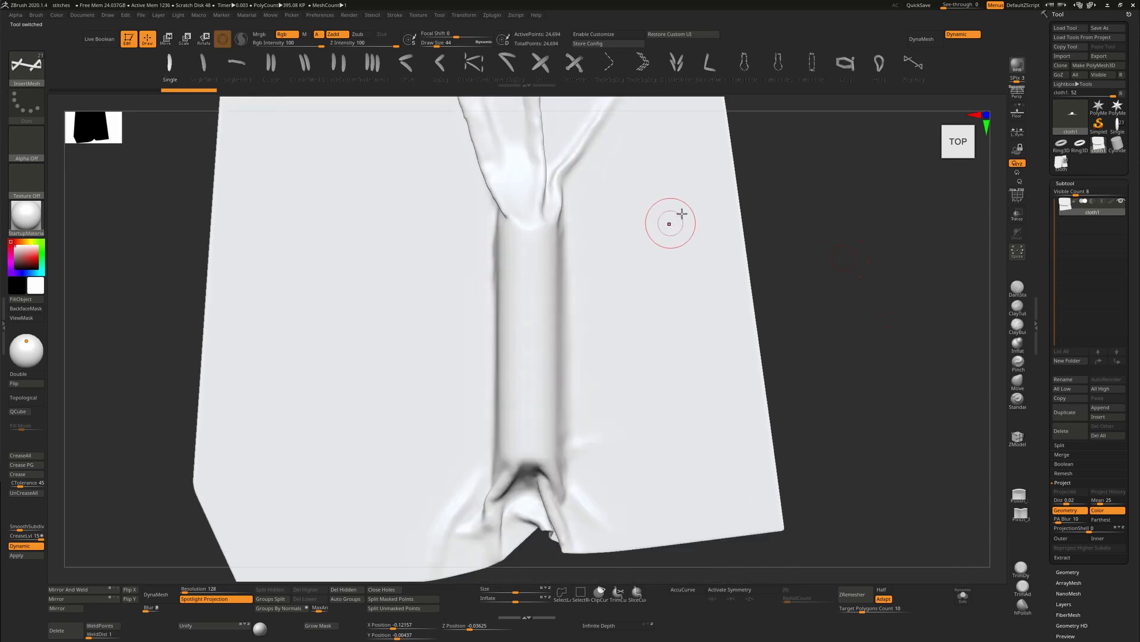
mouse_move(686, 212)
left_mouse_down()
mouse_move(657, 239)
mouse_move(343, 351)
left_mouse_up()
mouse_move(893, 263)
left_mouse_down("alt")
mouse_move(895, 238)
mouse_move(876, 257)
left_mouse_up("alt")
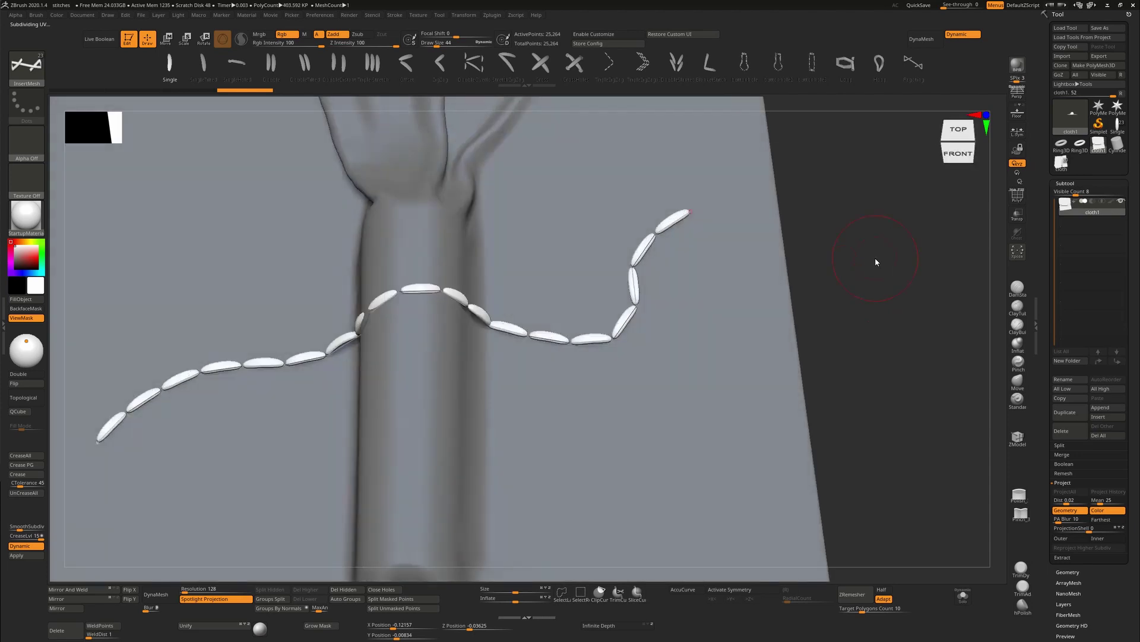
Step: Reduce the draw size to 10 and update the existing curve with the smaller stitches
key("[")
left_click(650, 241)
mouse_move(881, 262)
left_mouse_down()
mouse_move(886, 249)
mouse_move(777, 252)
mouse_move(837, 255)
left_mouse_up()
key("s")
left_click(653, 247)
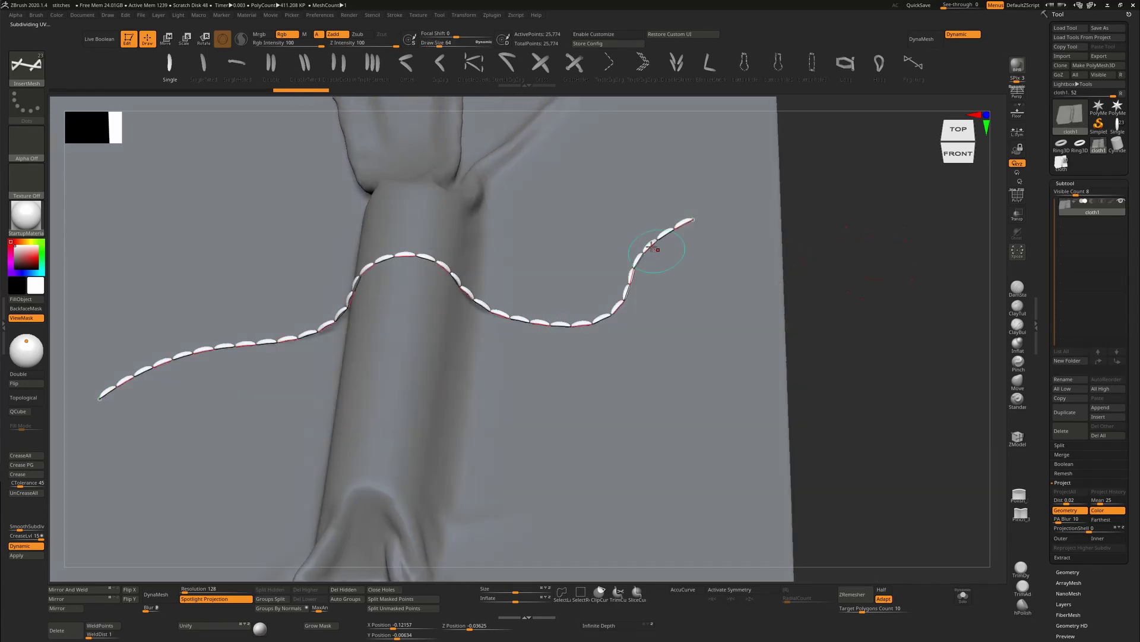
right_click_drag(752, 303, 676, 340, "ctrl")
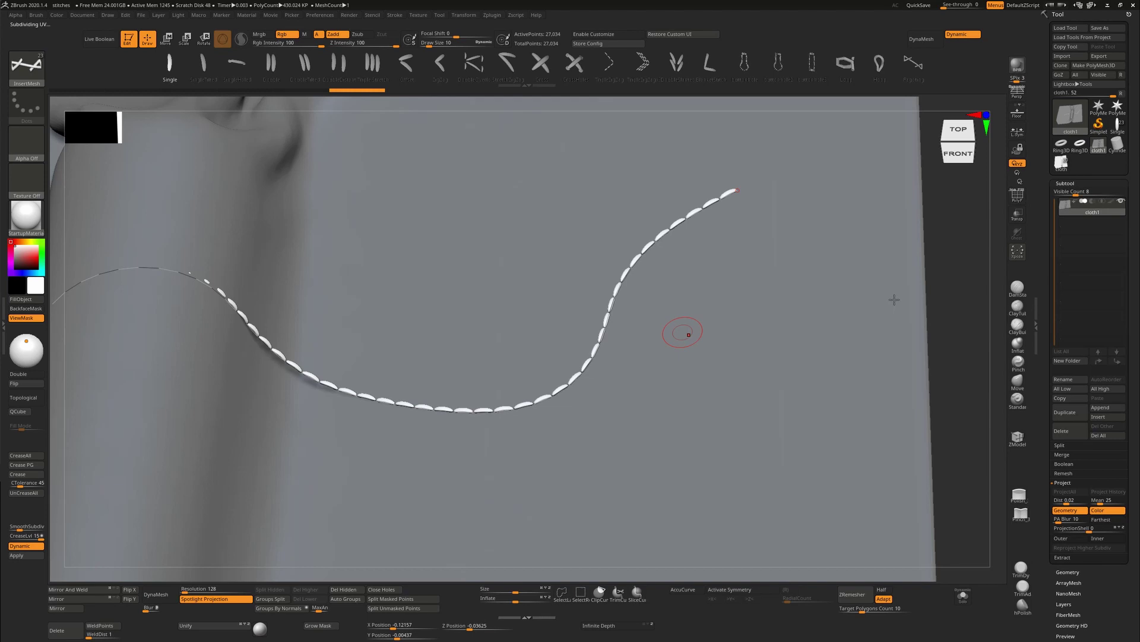
Step: Open the empty side tray and dock the Brush palette in it
left_click_drag(977, 266, 951, 229)
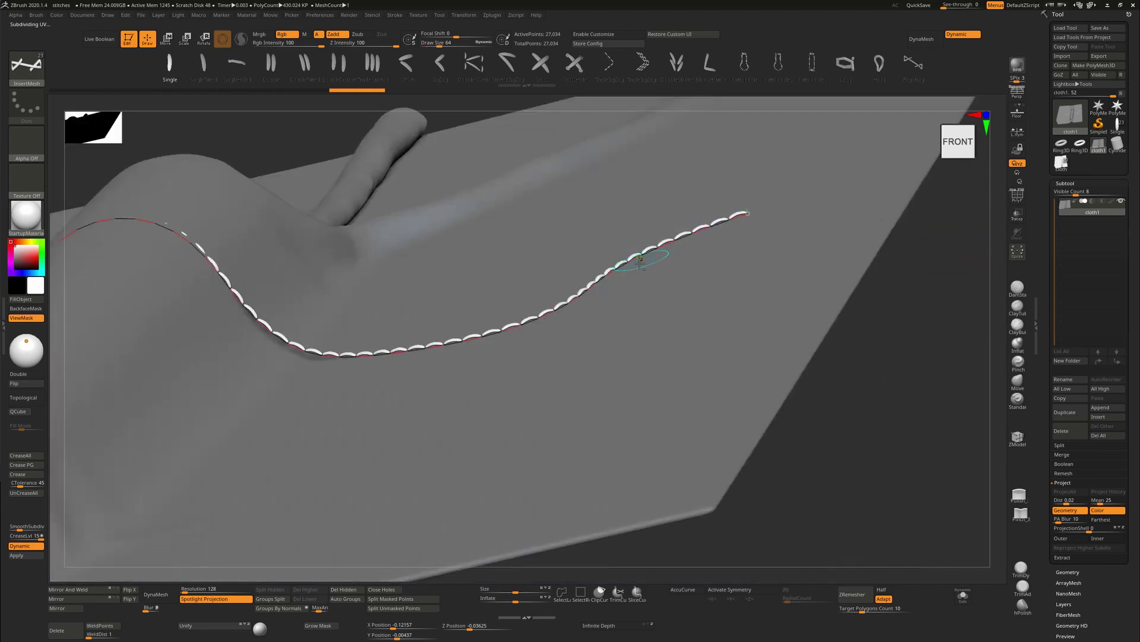
right_click_drag(643, 259, 669, 404, "ctrl")
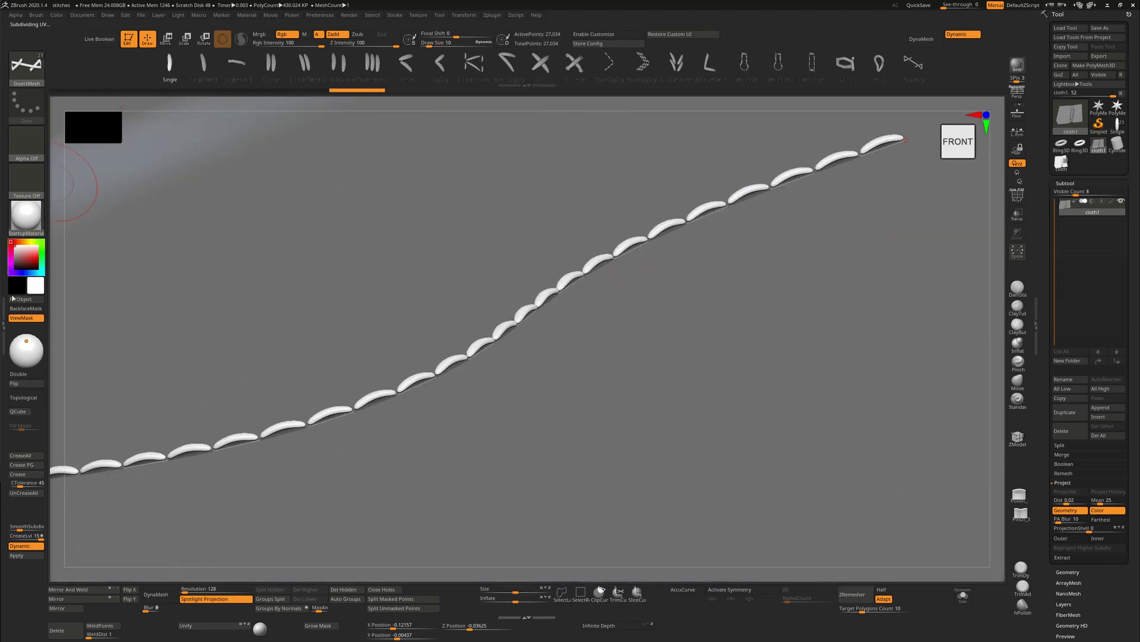
left_click(4, 325)
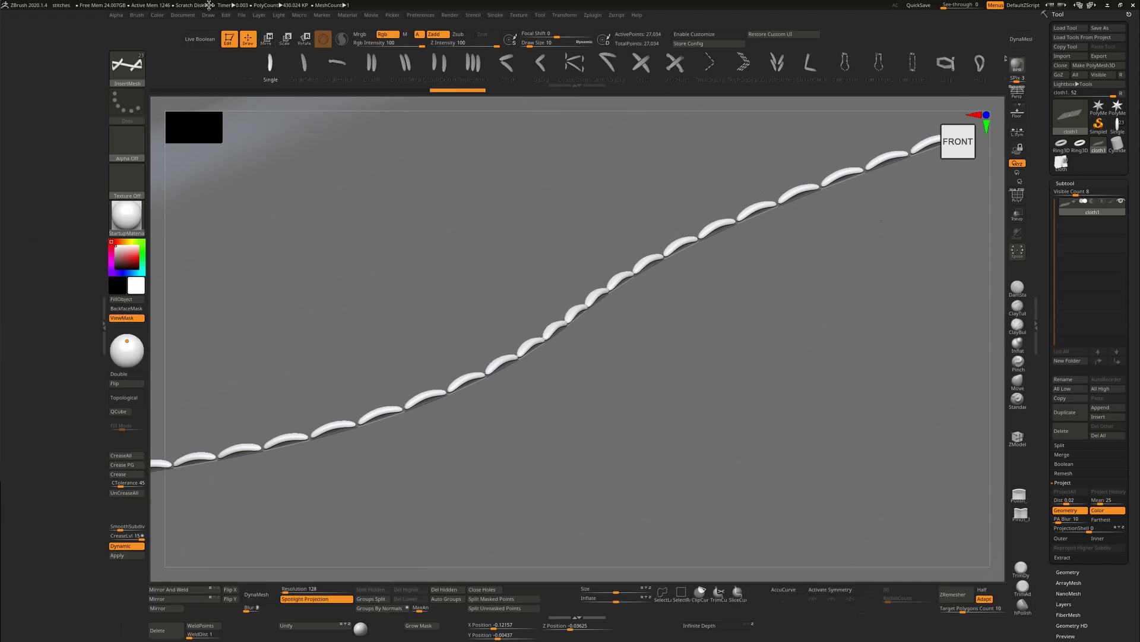
left_click(140, 15)
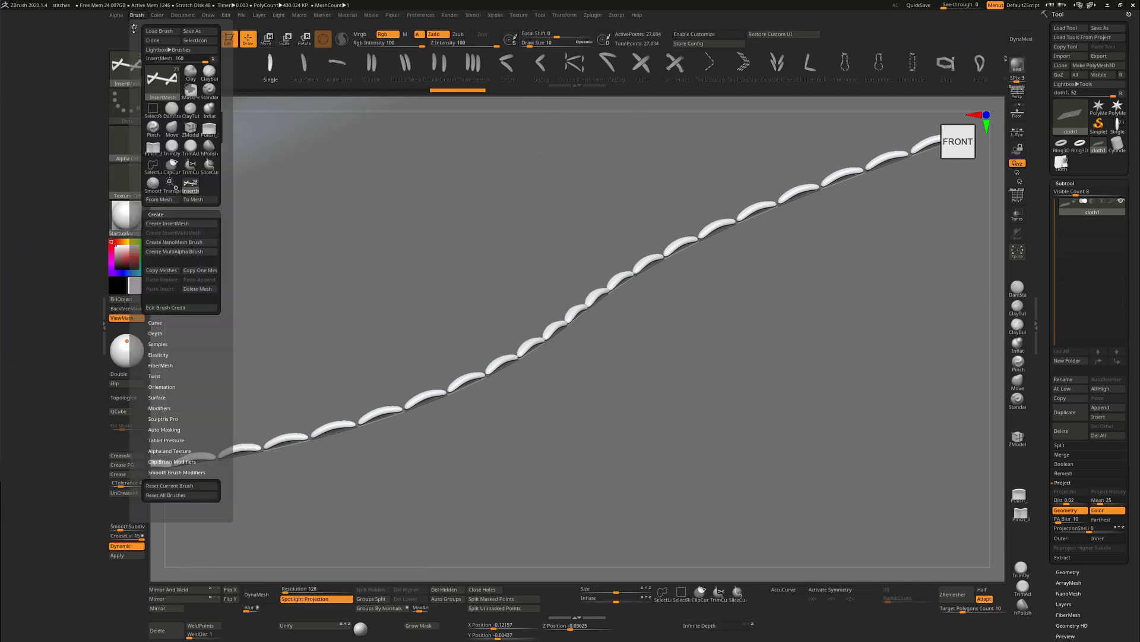
left_click(138, 18)
left_click_drag(133, 27, 81, 34)
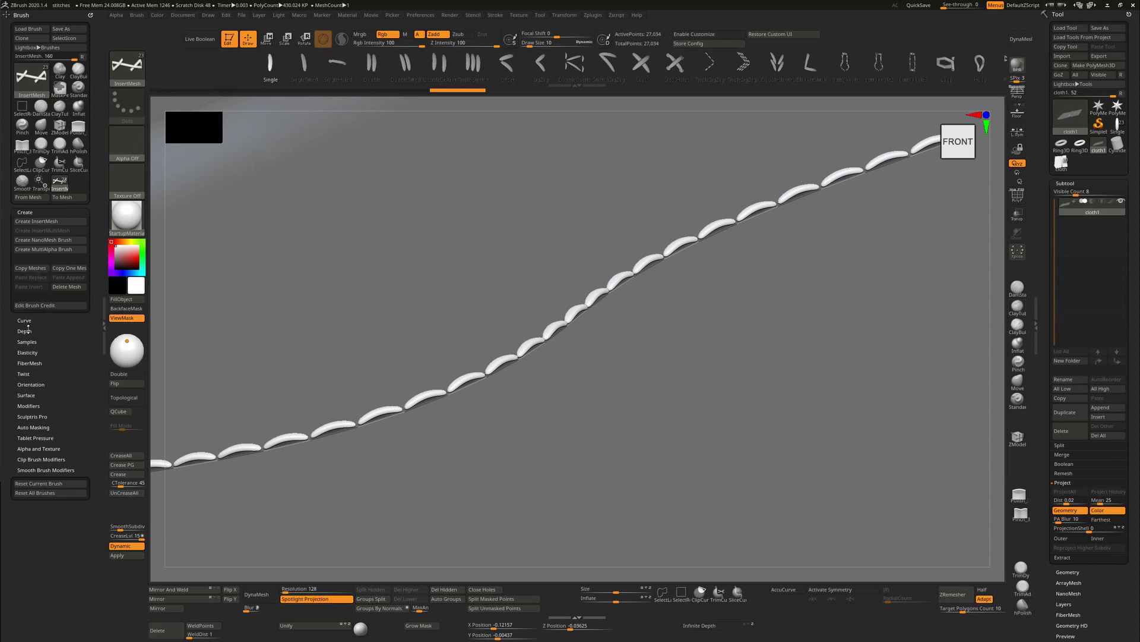
Step: Set the brush's Imbed depth to -5 and update the existing Single stitch curve so it sinks into the cloth
left_click(27, 330)
left_click_drag(32, 253, 32, 257)
left_click(686, 246)
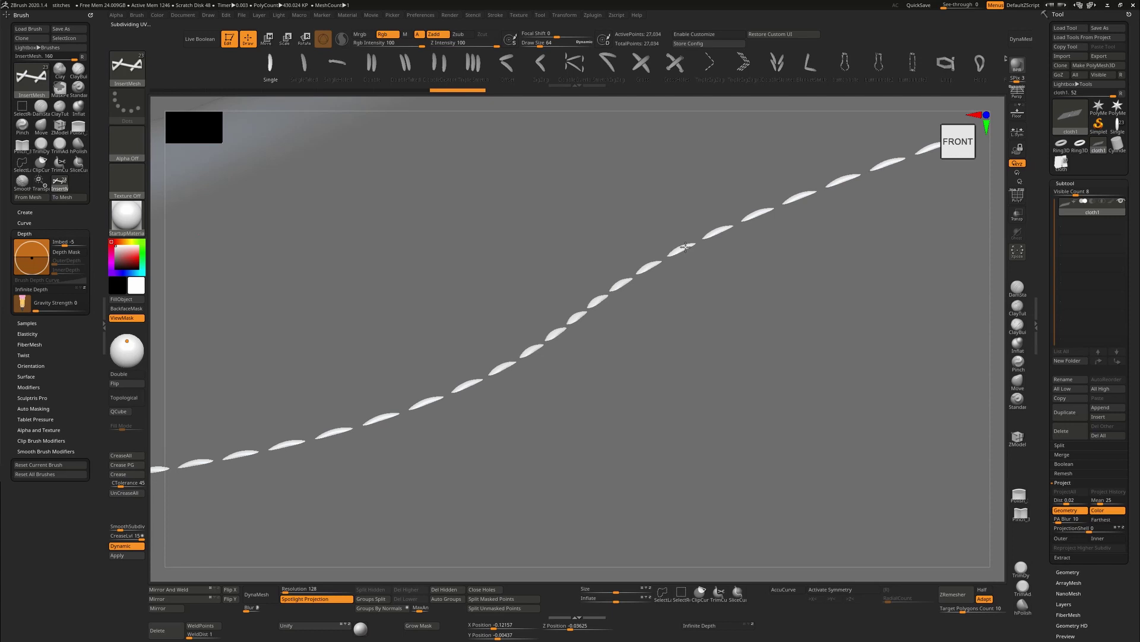
key("bracketleft")
key("bracketleft")
key("bracketleft")
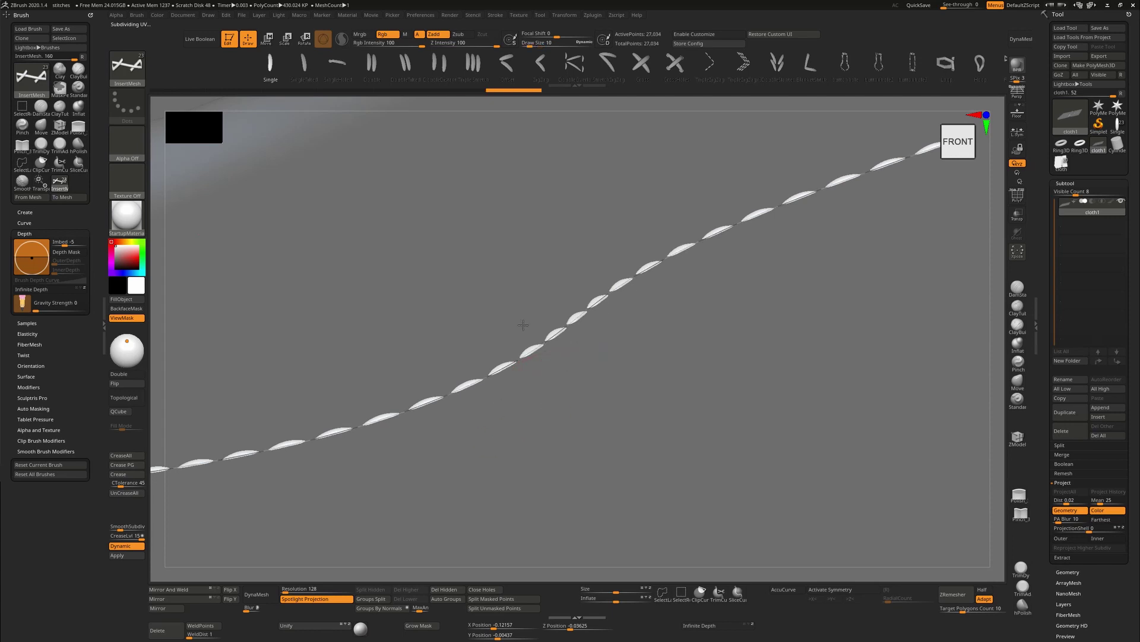
right_click_drag(830, 359, 838, 395, "ctrl")
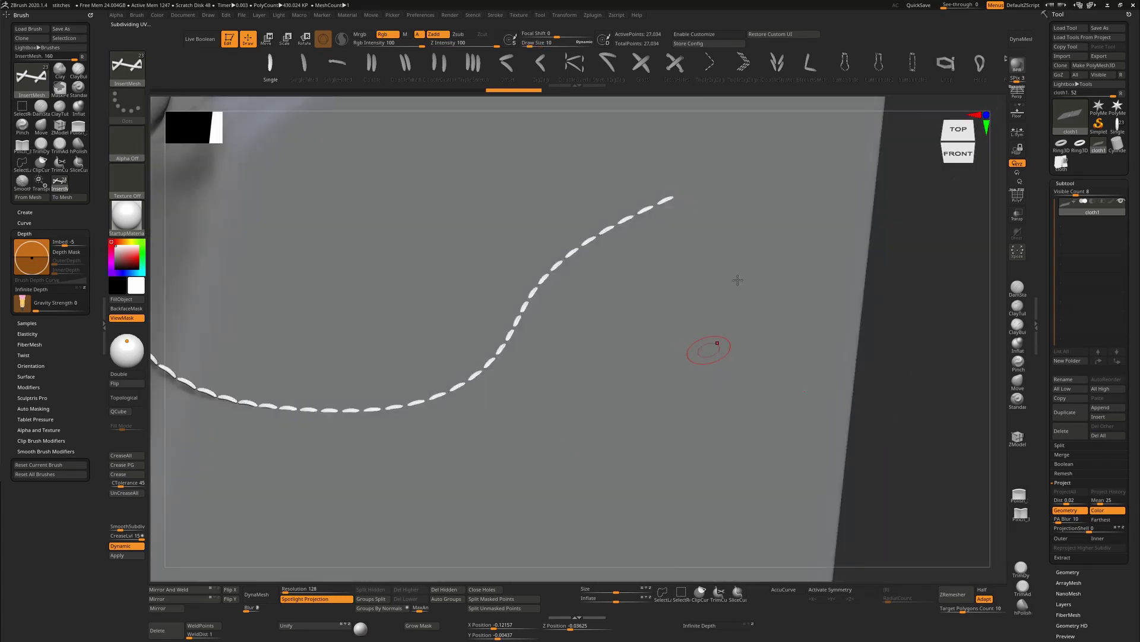
key("ctrl+shift+z")
key("ctrl+shift+z")
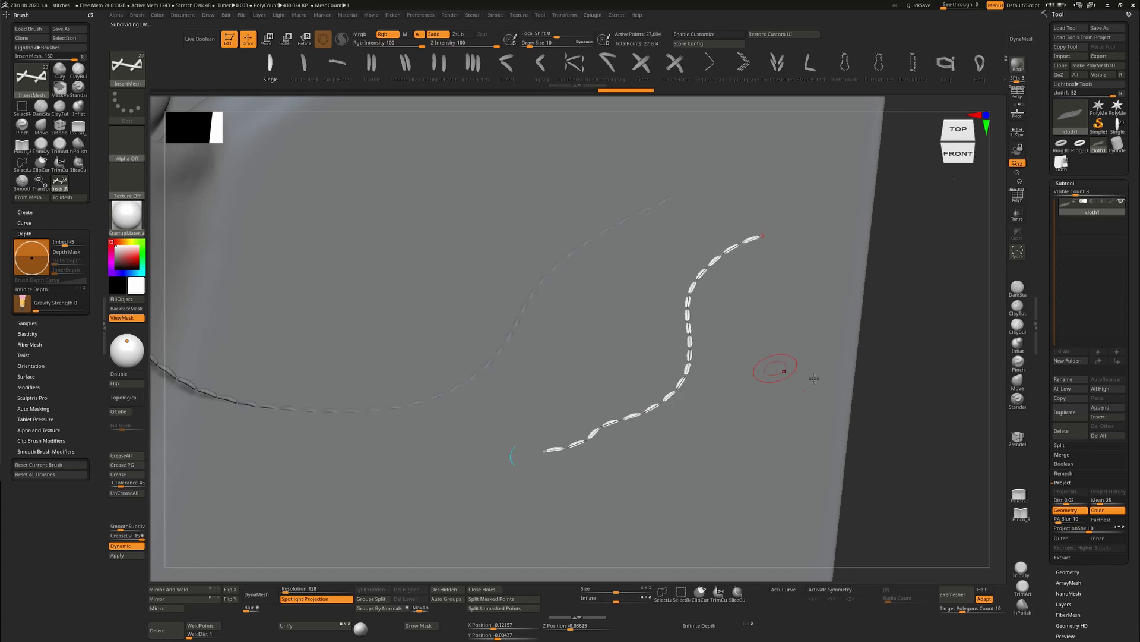
right_click_drag(784, 373, 848, 294, "alt")
key("ctrl+z")
Step: Draw a short wavy curve of Single stitches beside the ridge, just below the first curve
left_click_drag(352, 386, 159, 292)
right_click_drag(479, 335, 501, 328, "alt")
right_click_drag(350, 306, 512, 279, "alt")
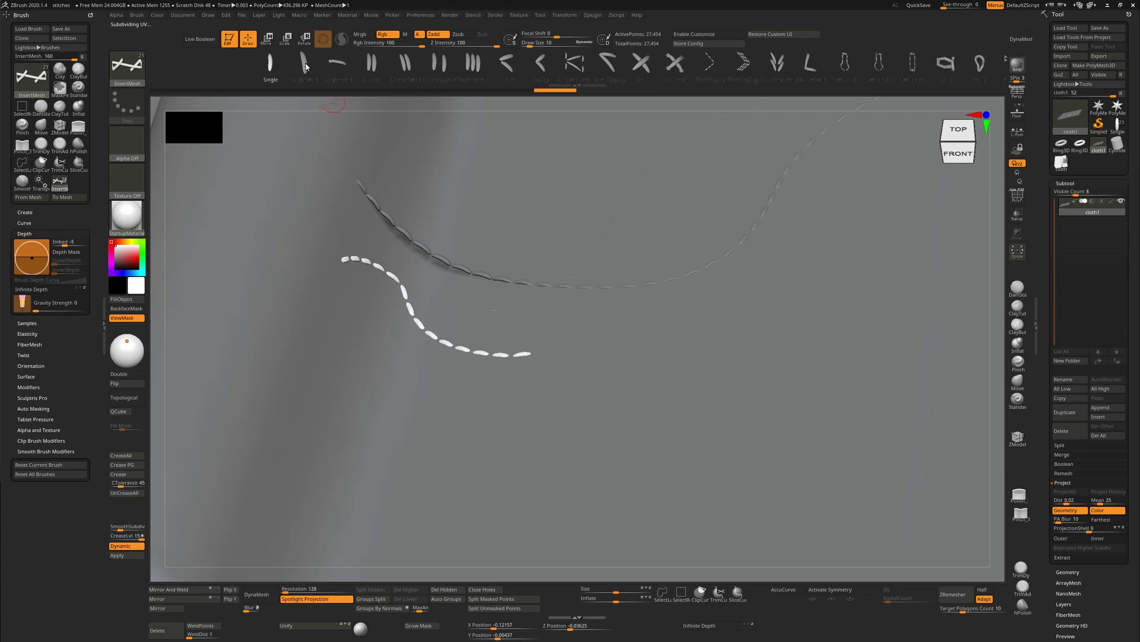
Step: Expand the Modifiers settings of the InsertMultiMesh brush
key("shift")
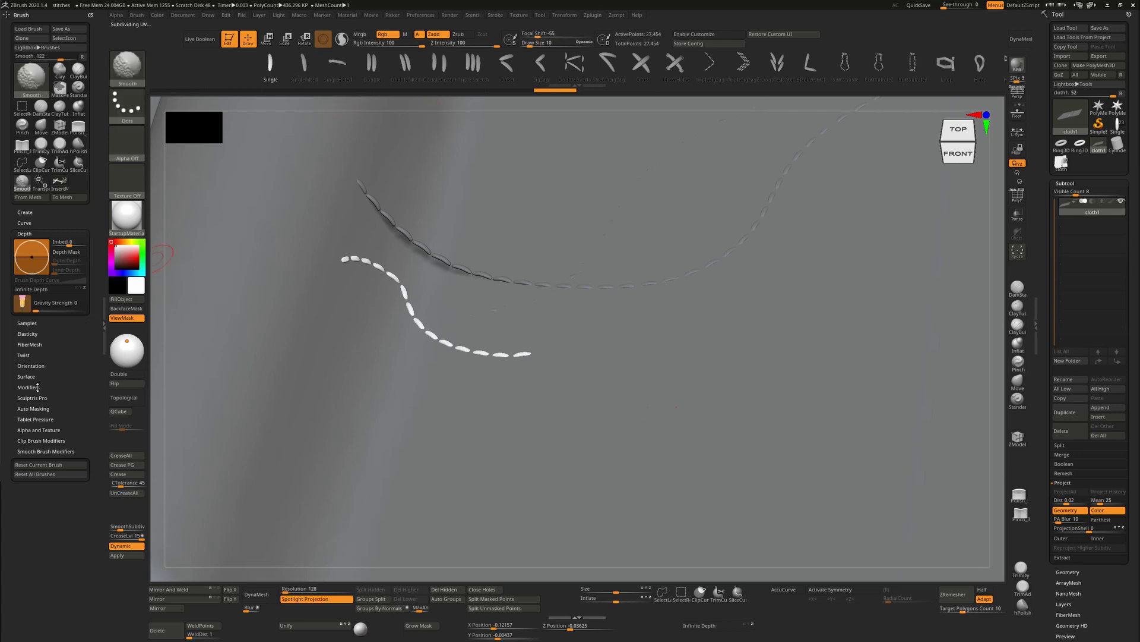
left_click(38, 388)
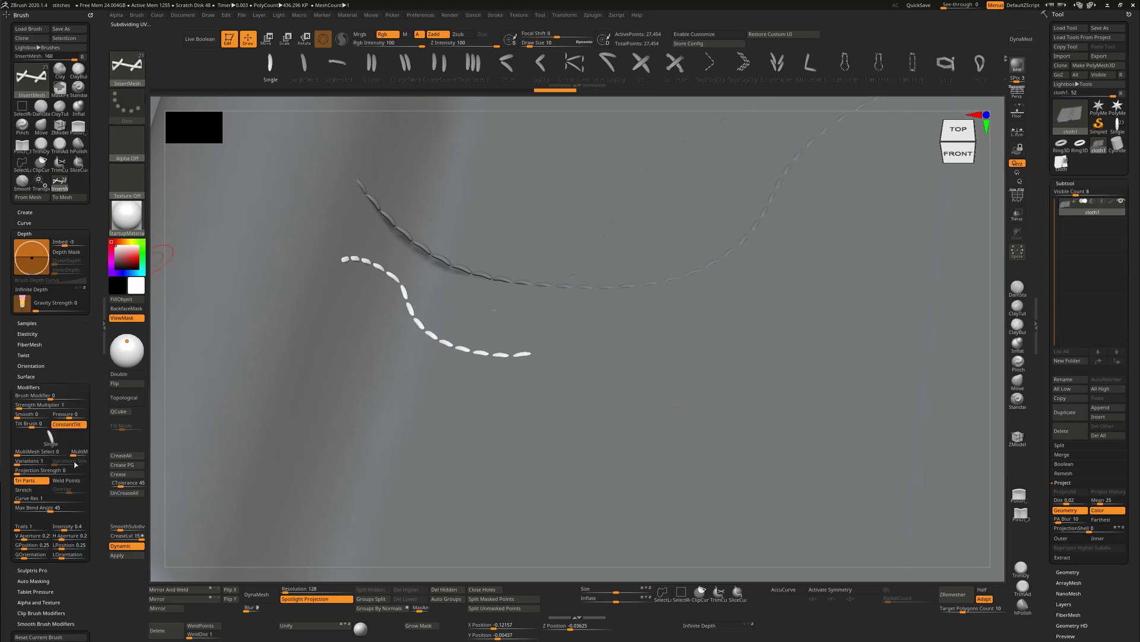
left_click(33, 472)
Step: Switch to the stitch tool with PolyFrame shown and examine the subtools' polygroups from Single through DoubleDistant
left_click(1117, 126)
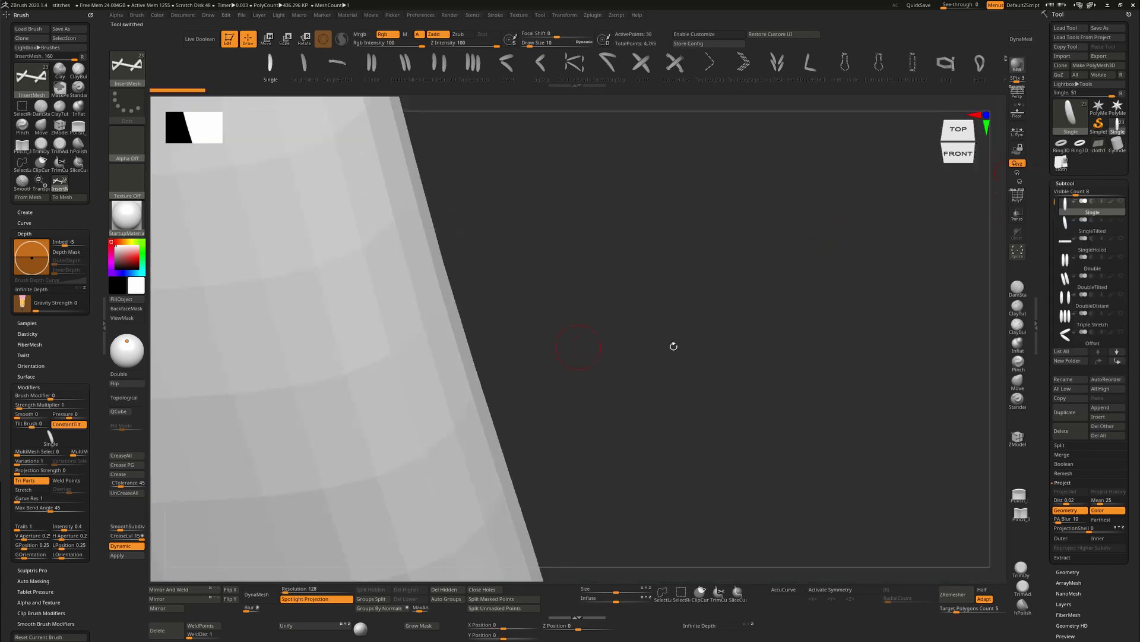
key("f")
key("shift+f")
left_click_drag(769, 321, 716, 332, "shift")
key("f")
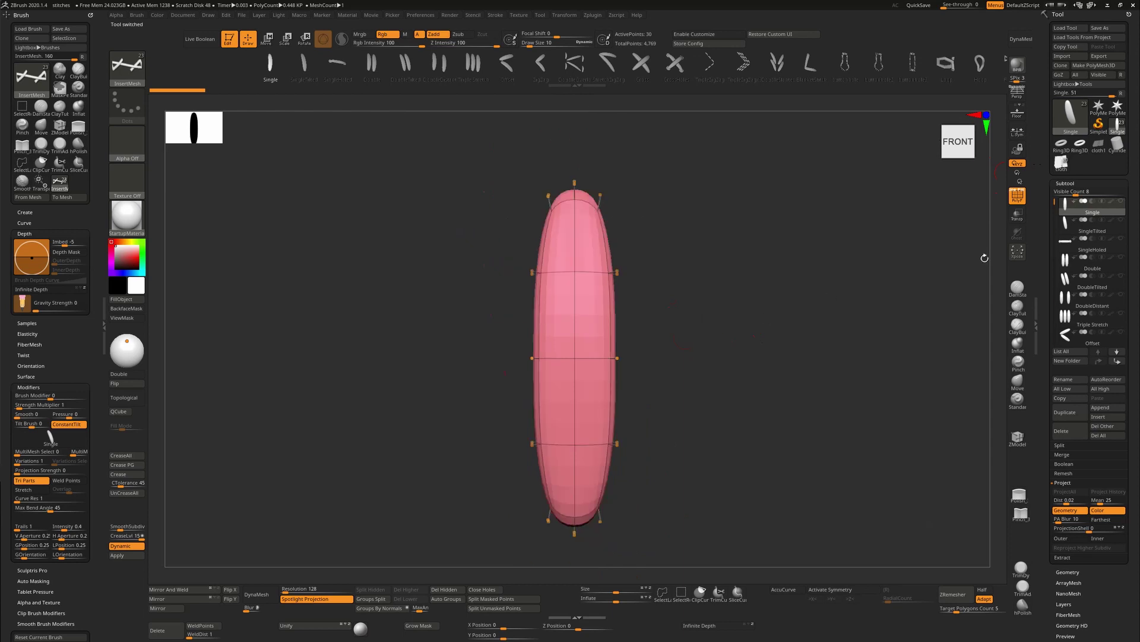
left_click(1092, 228)
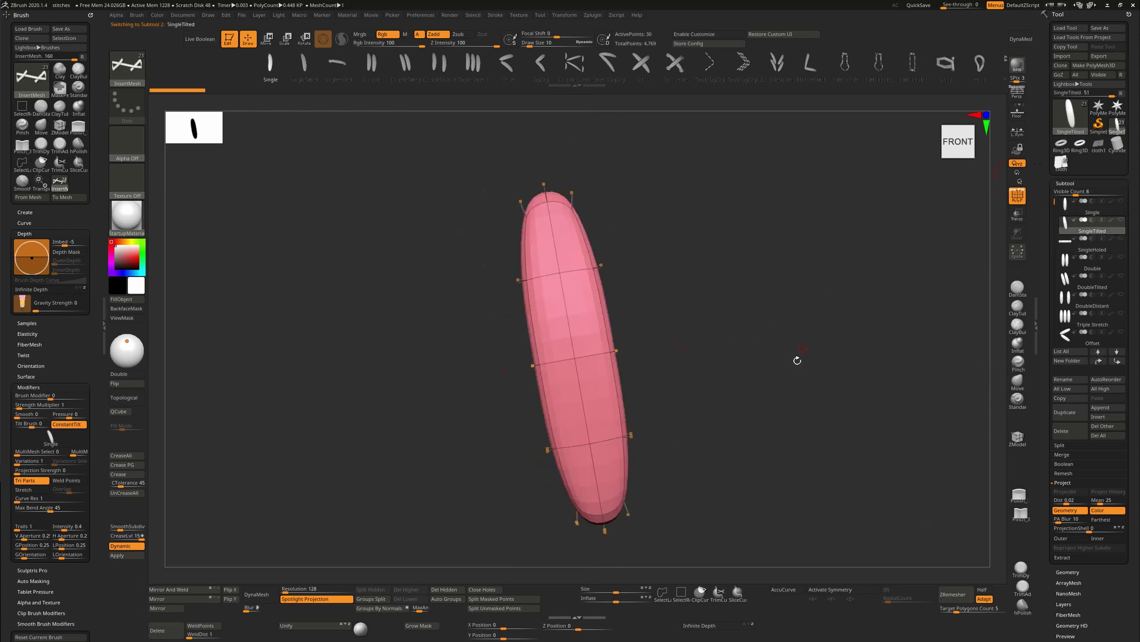
key("Down")
key("Down")
key("Up")
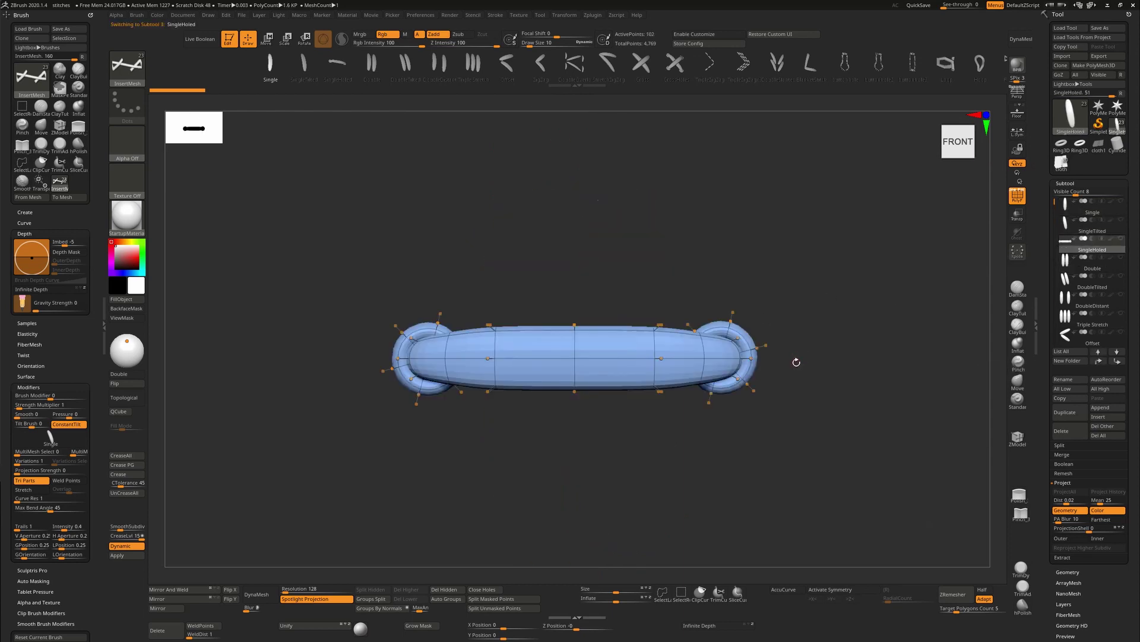
key("Down")
key("Down")
key("Down")
key("Down")
key("Up")
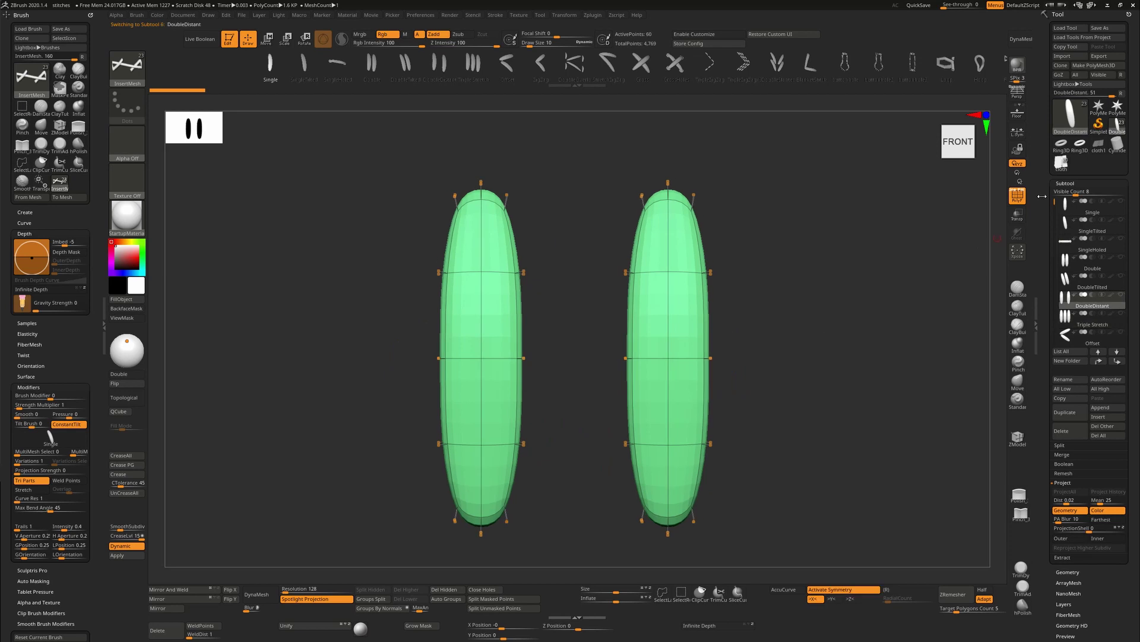
Step: Return to the cloth1 tool and turn off Tri Parts for the Single and SingleTilted stitches
left_click(1056, 164)
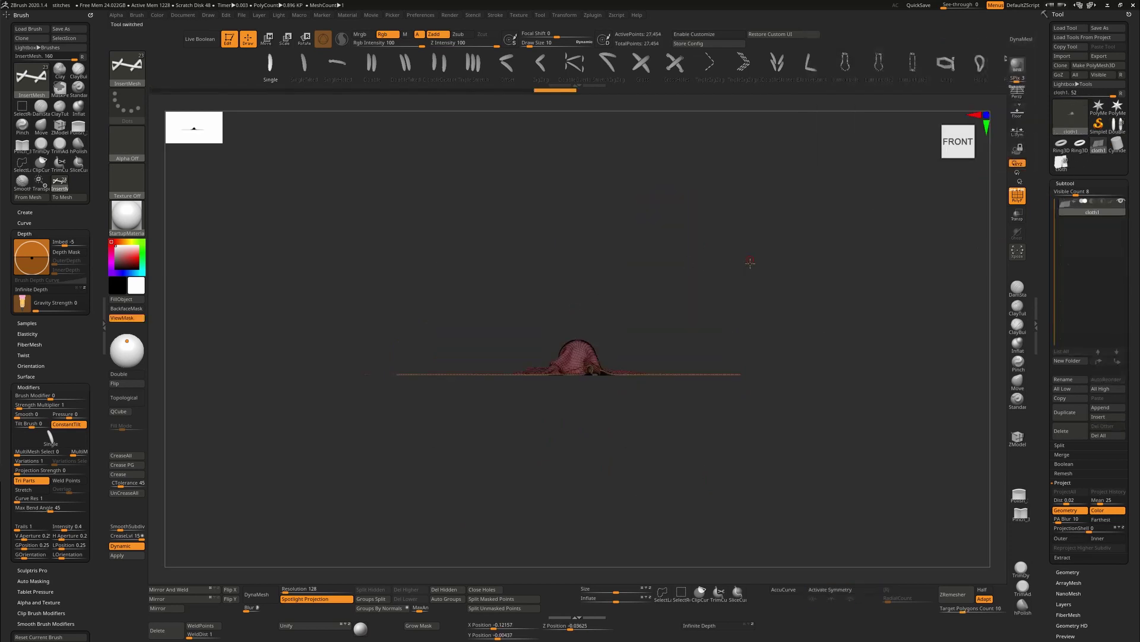
left_click_drag(748, 262, 809, 374)
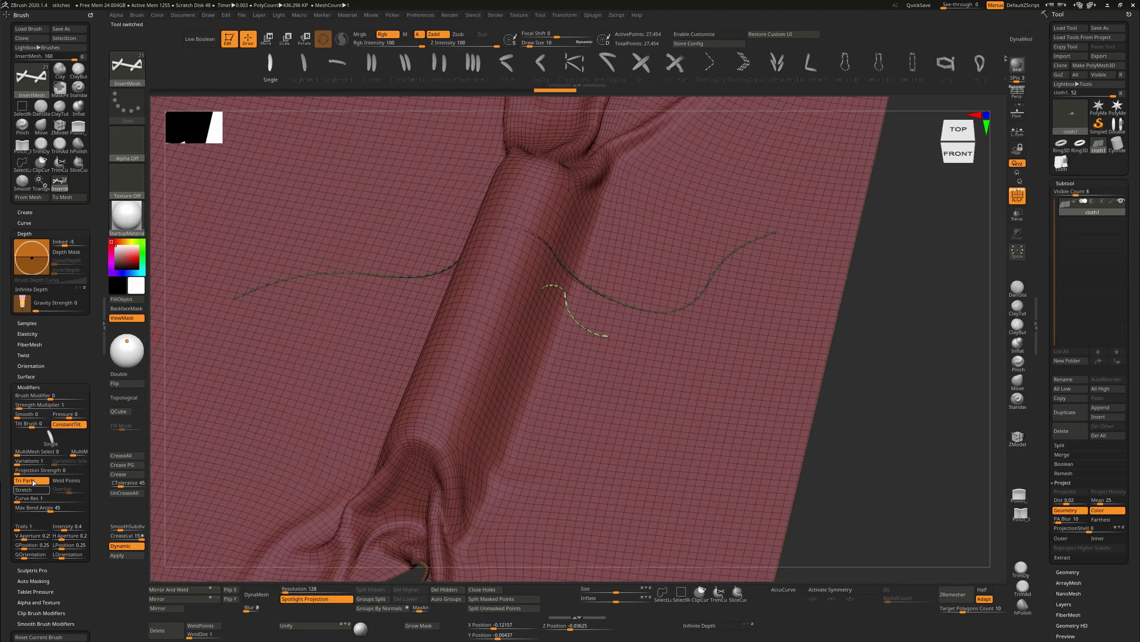
left_click(34, 482)
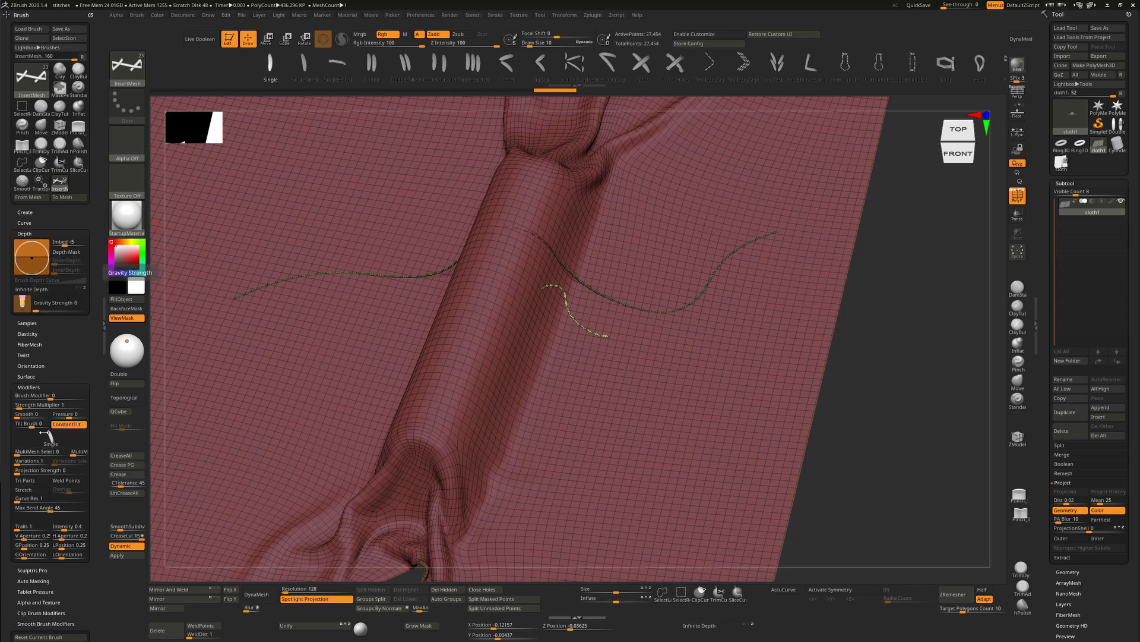
left_click(305, 65)
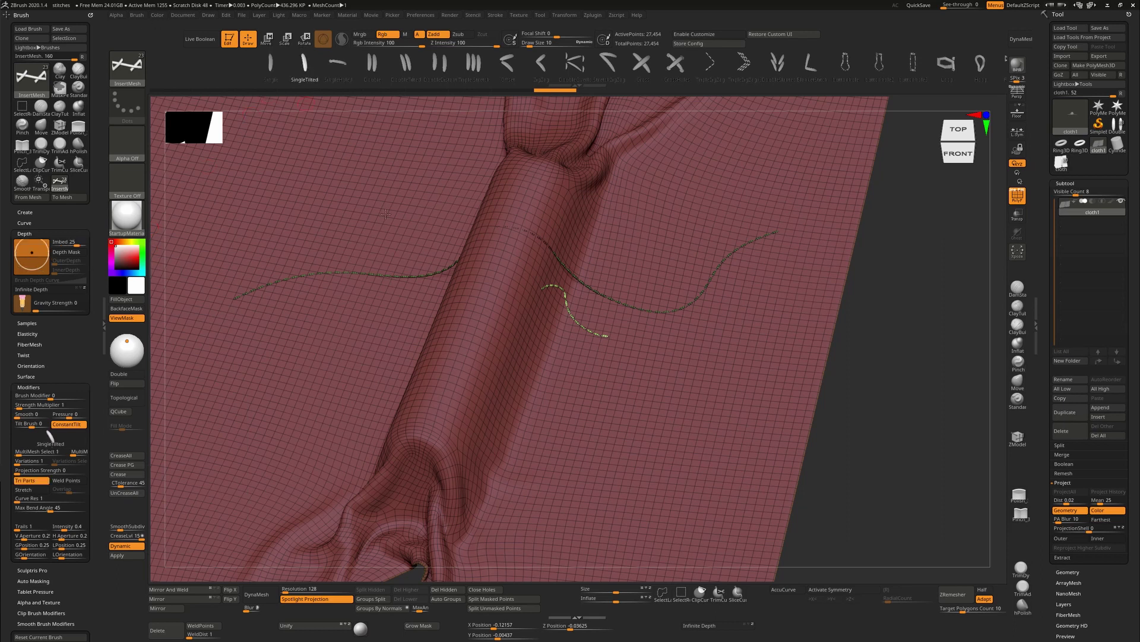
left_click(27, 480)
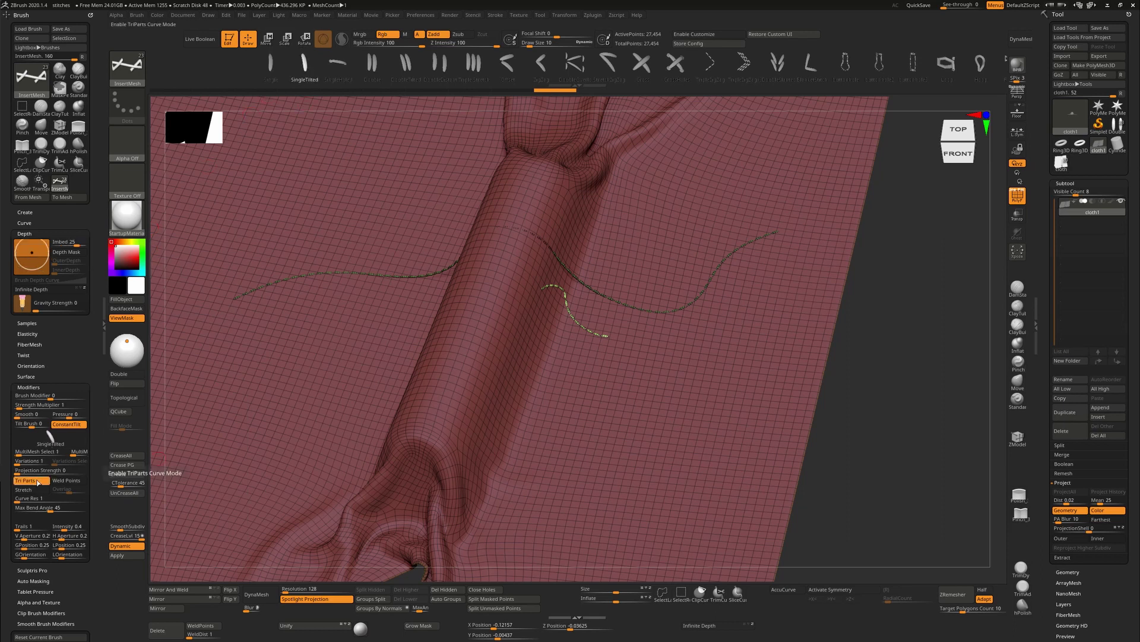
Step: Choose the SingleHoled stitch with Tri Parts off and draw a wavy curve of it on the flat cloth beside the ridge
left_click(337, 66)
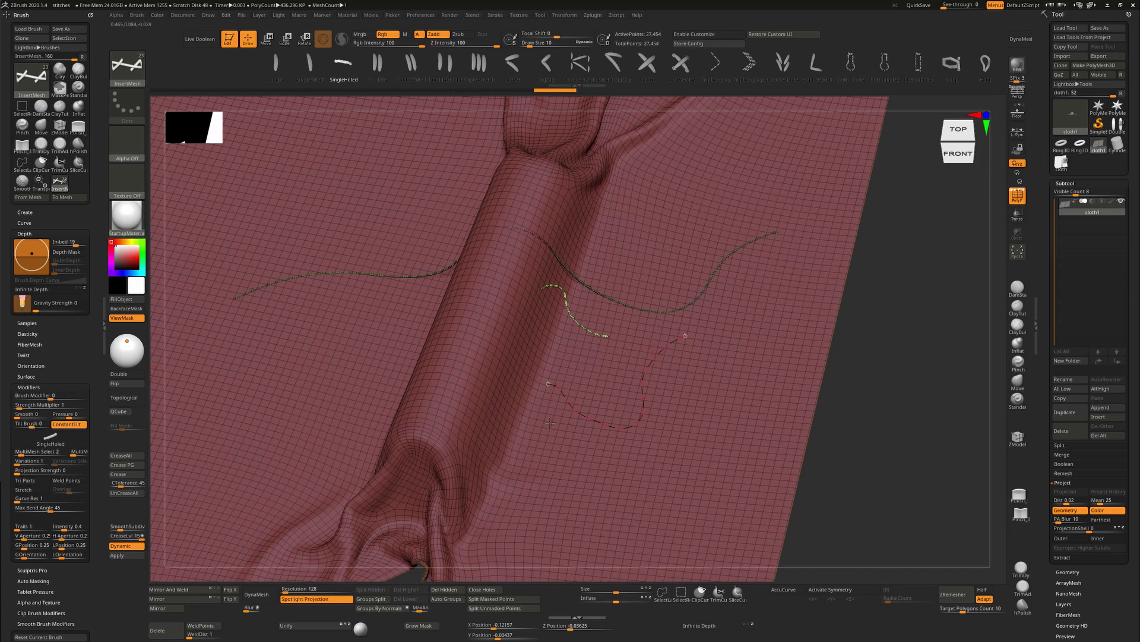
left_click_drag(550, 423, 551, 422)
right_click_drag(680, 405, 672, 348, "ctrl")
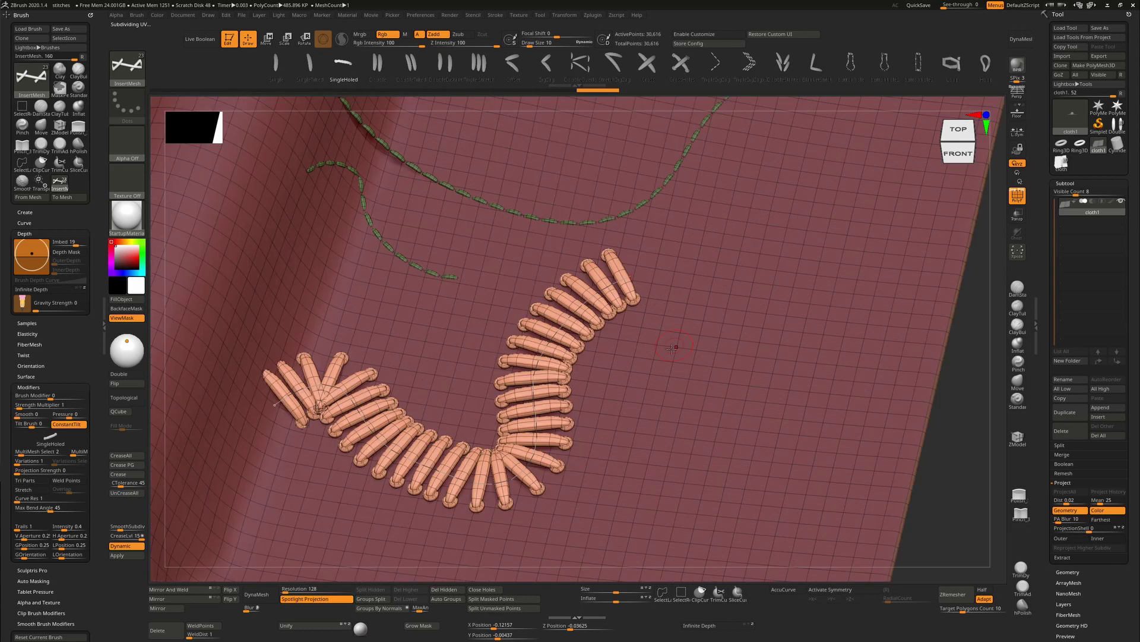
Step: Set the SingleHoled stitch's Imbed depth to 3 and update its curve
right_click_drag(913, 420, 926, 366, "alt")
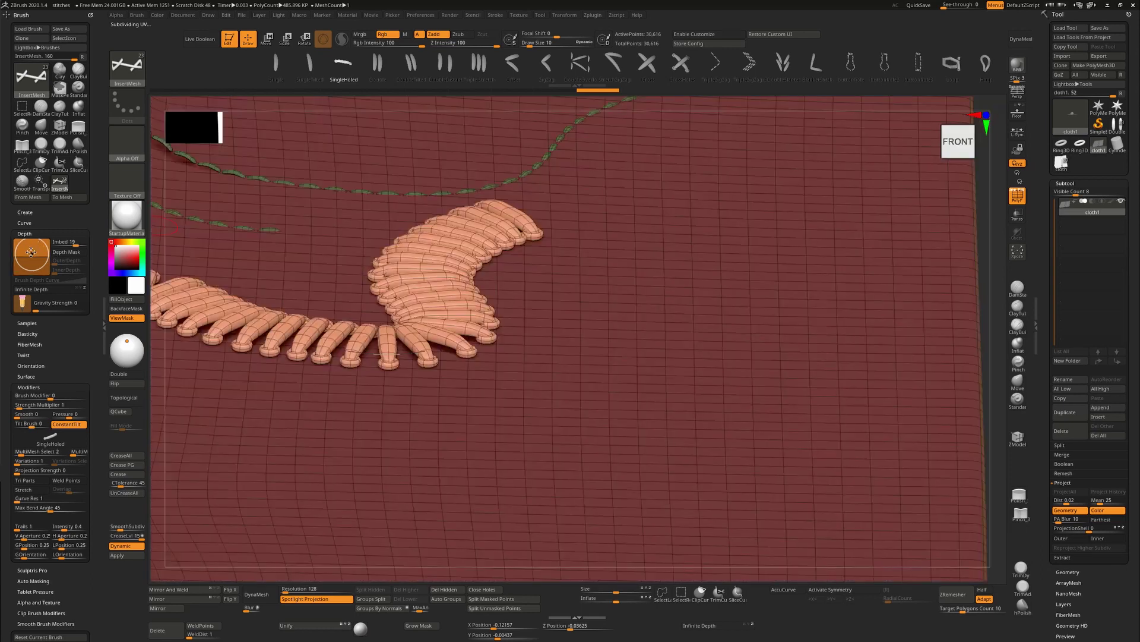
left_click(30, 253)
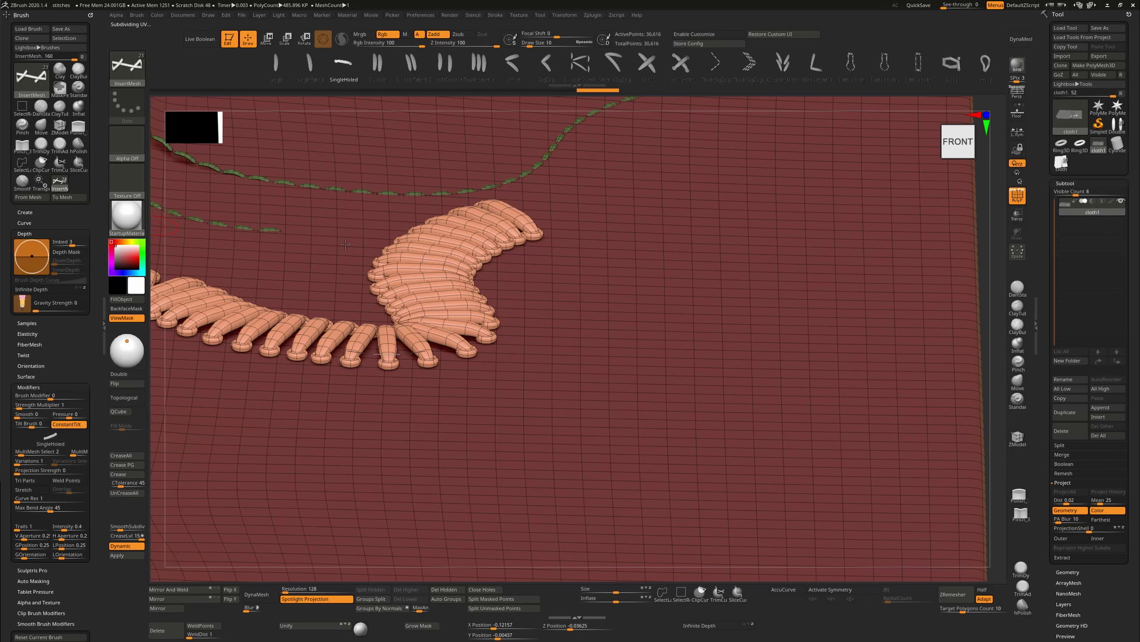
left_click(426, 276)
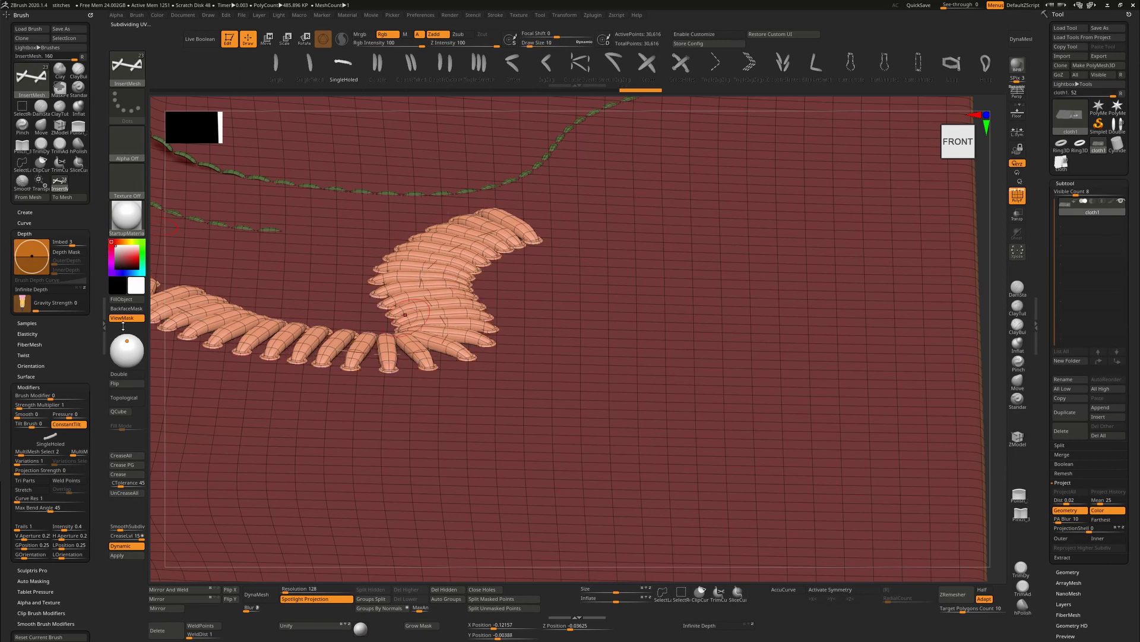
Step: Draw a second, finer SingleHoled curve on the open cloth with Imbed 5 and a draw size of 3
left_click(71, 243)
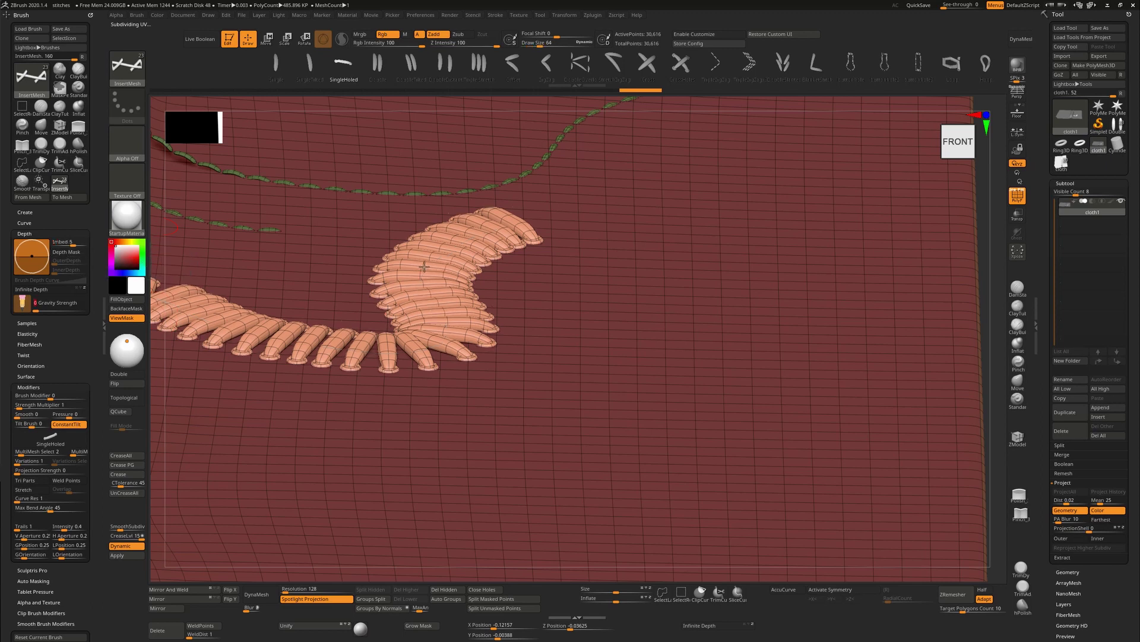
key("s")
left_click(643, 401)
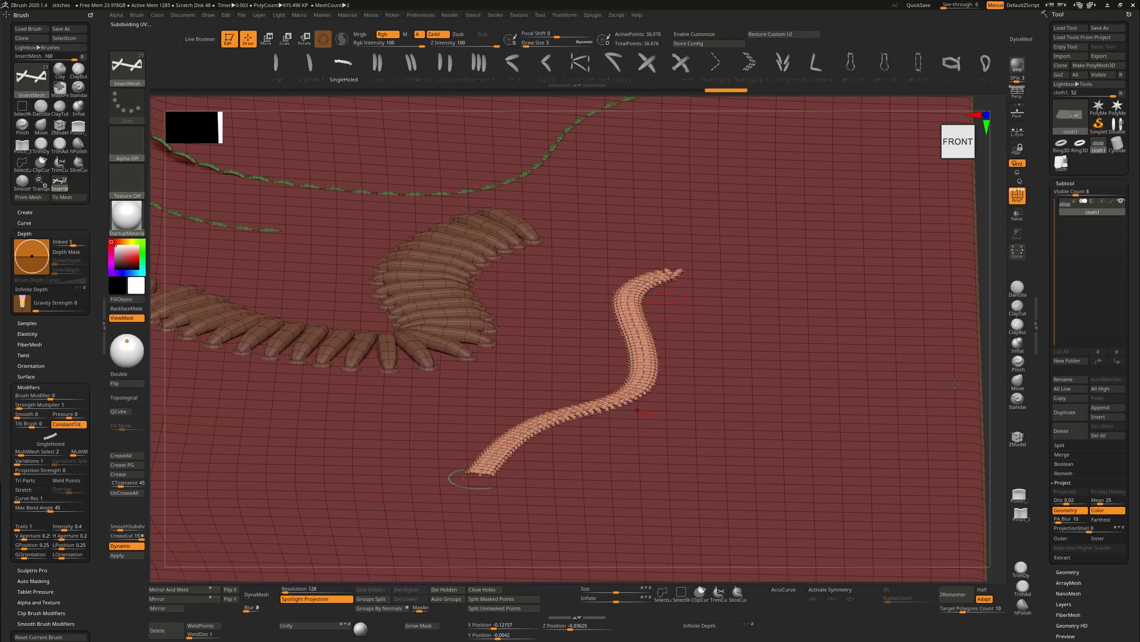
Step: Turn off PolyFrame on the cloth to inspect the fine SingleHoled curve without wireframe or polygroup colours
left_click_drag(1002, 364, 984, 413)
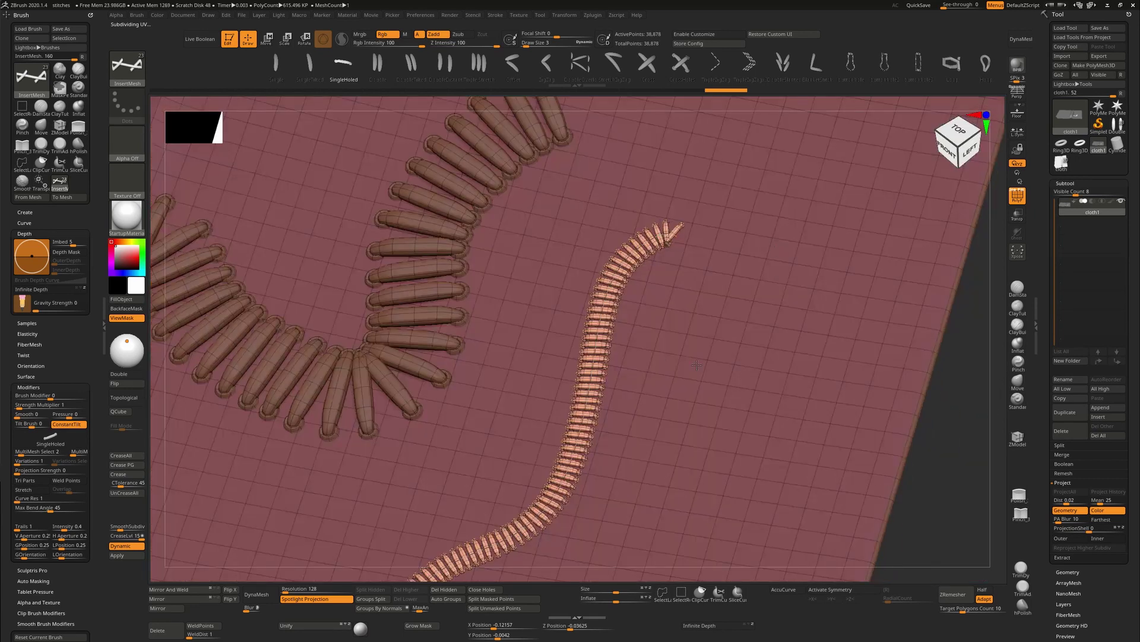
right_click_drag(642, 512, 635, 355, "alt")
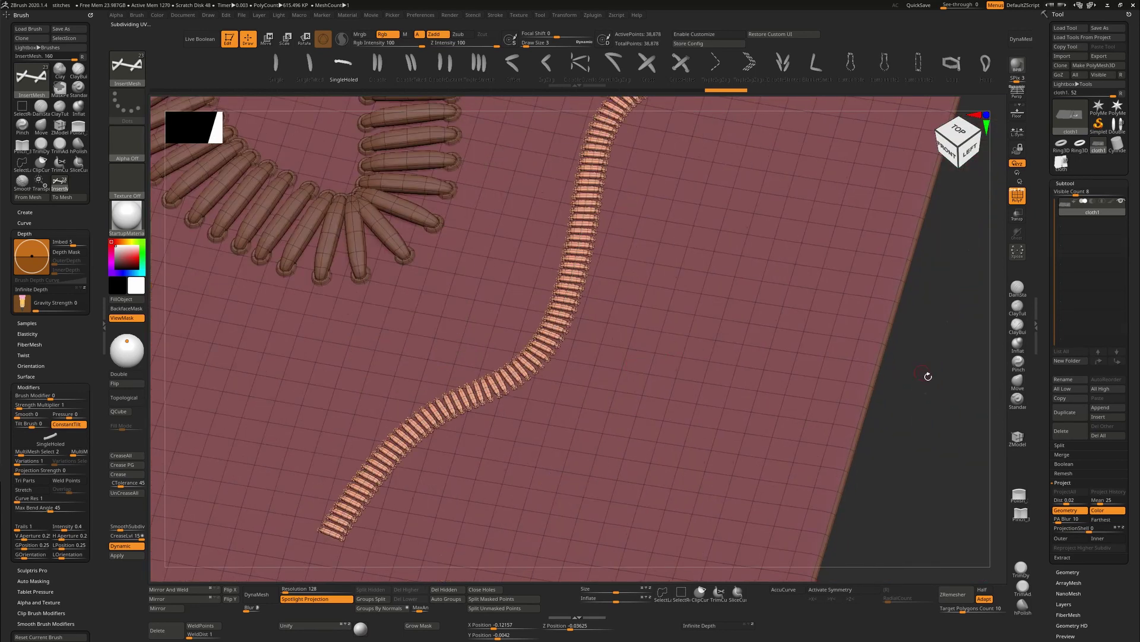
key("shift+f")
left_click_drag(950, 378, 932, 378)
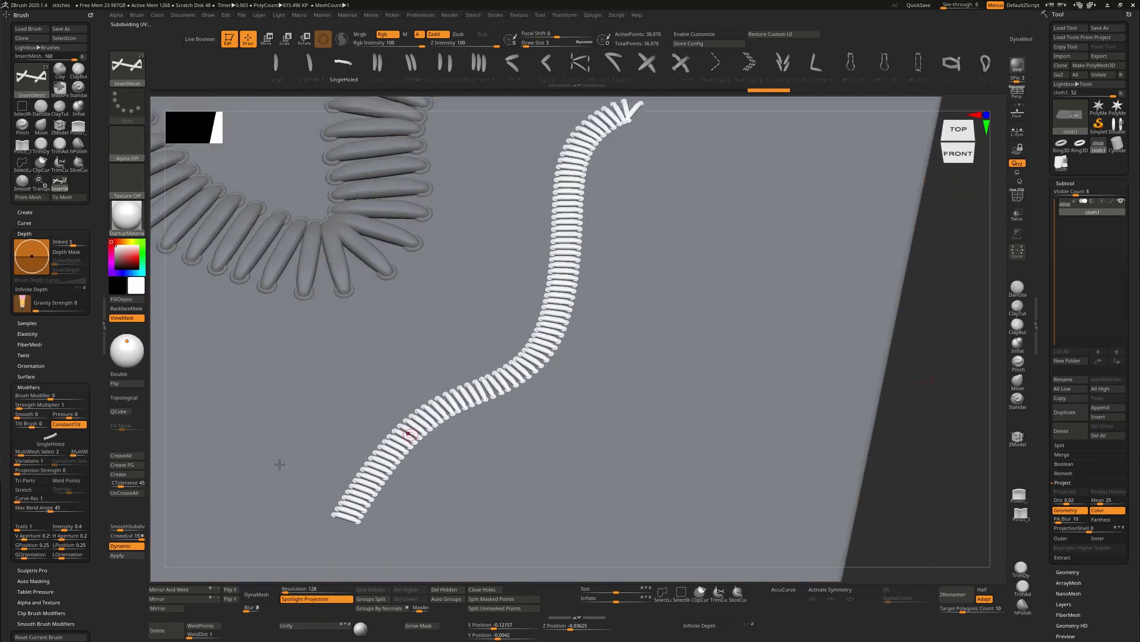
Step: Dock the Stroke palette beneath the Brush palette and bring its Curve settings into view
left_click_drag(109, 398, 109, 245)
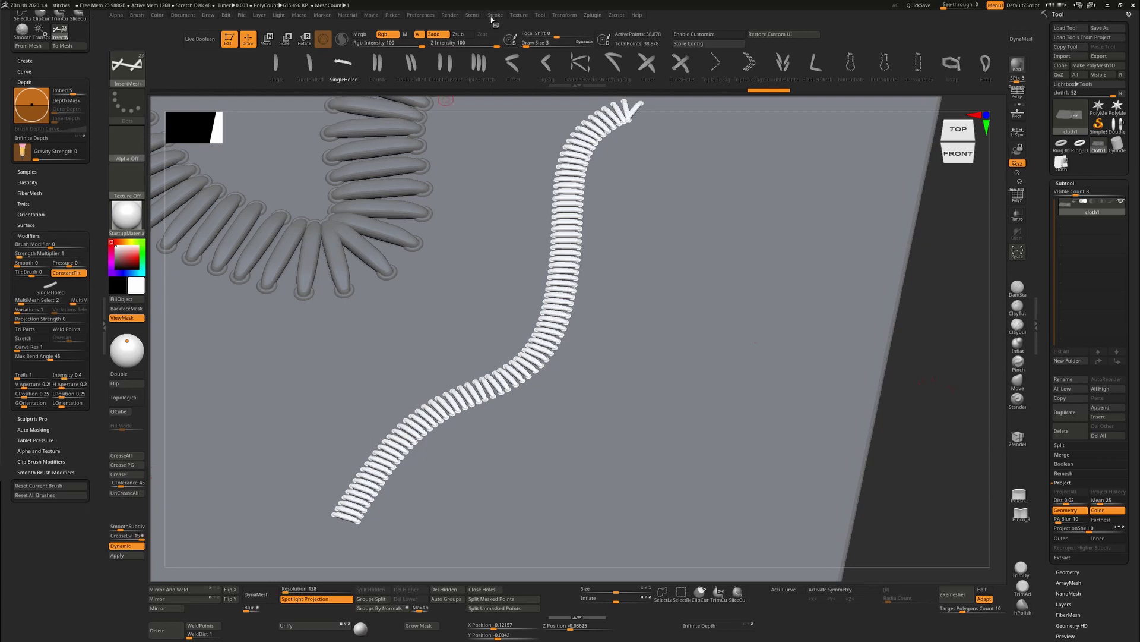
left_click(493, 16)
left_click_drag(491, 26, 16, 556)
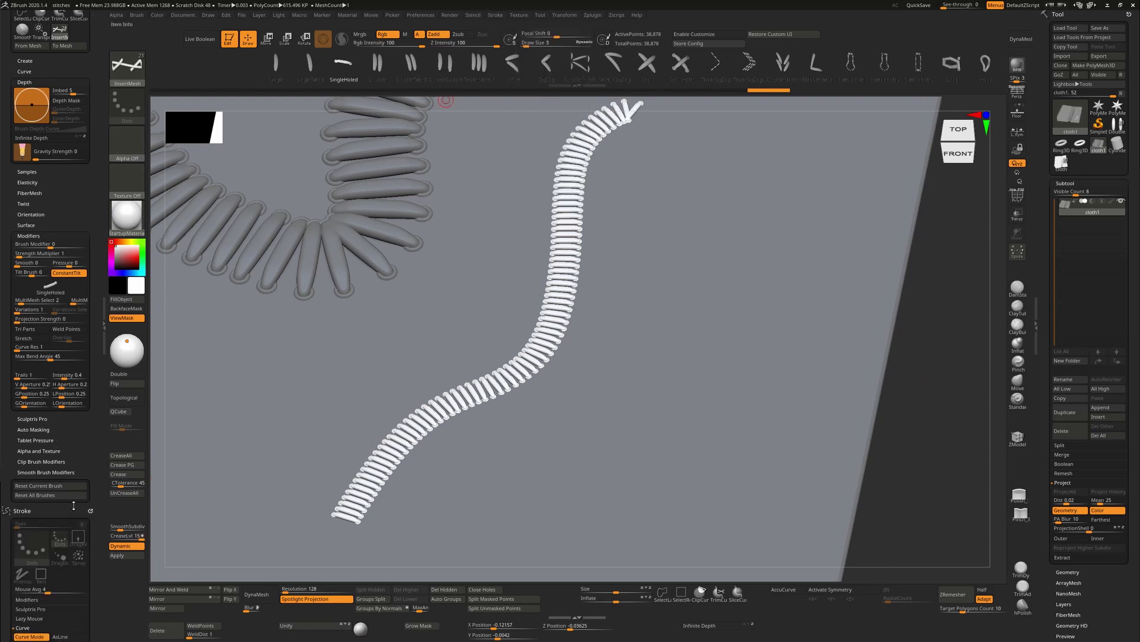
left_click(22, 510)
left_click(39, 265)
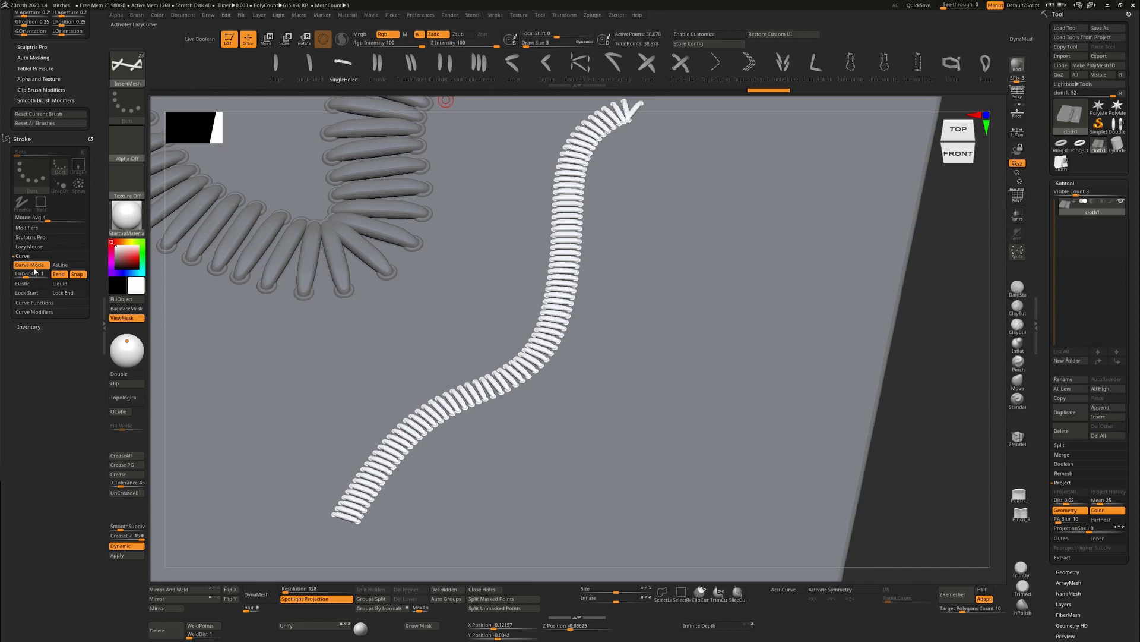
Step: Draw a short SingleHoled curve beside the fine one and try to space its stitches with a CurveStep of about 2.2
mouse_move(715, 205)
left_mouse_down()
mouse_move(683, 239)
mouse_move(599, 403)
left_mouse_up()
left_click_drag(38, 274, 33, 274)
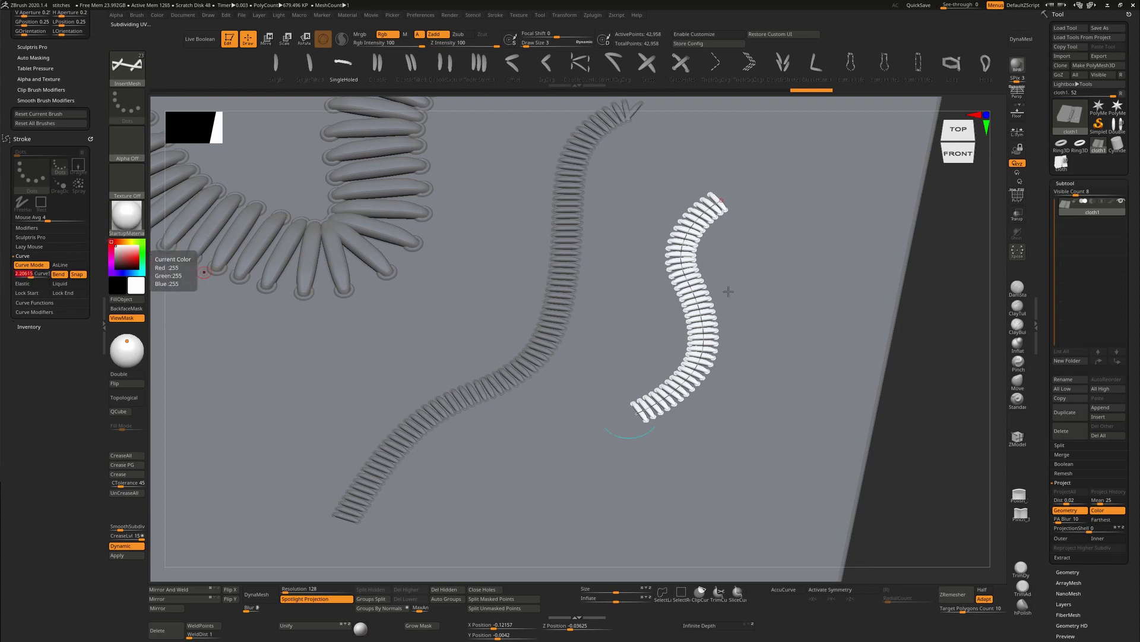
left_click(701, 297)
left_click(696, 313)
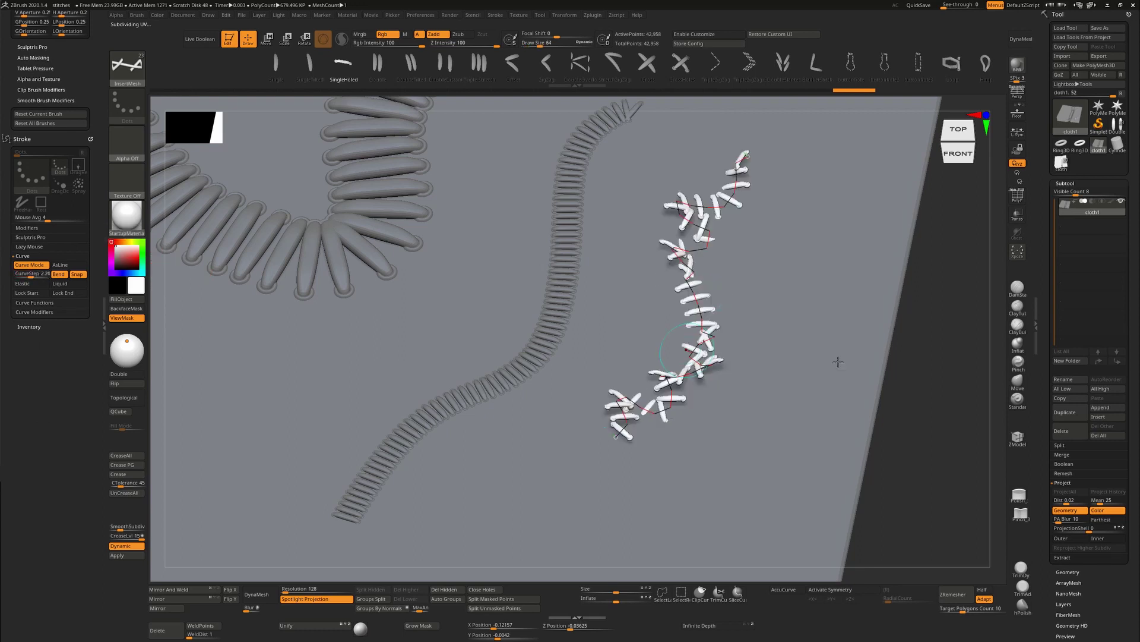
key("ctrl+z")
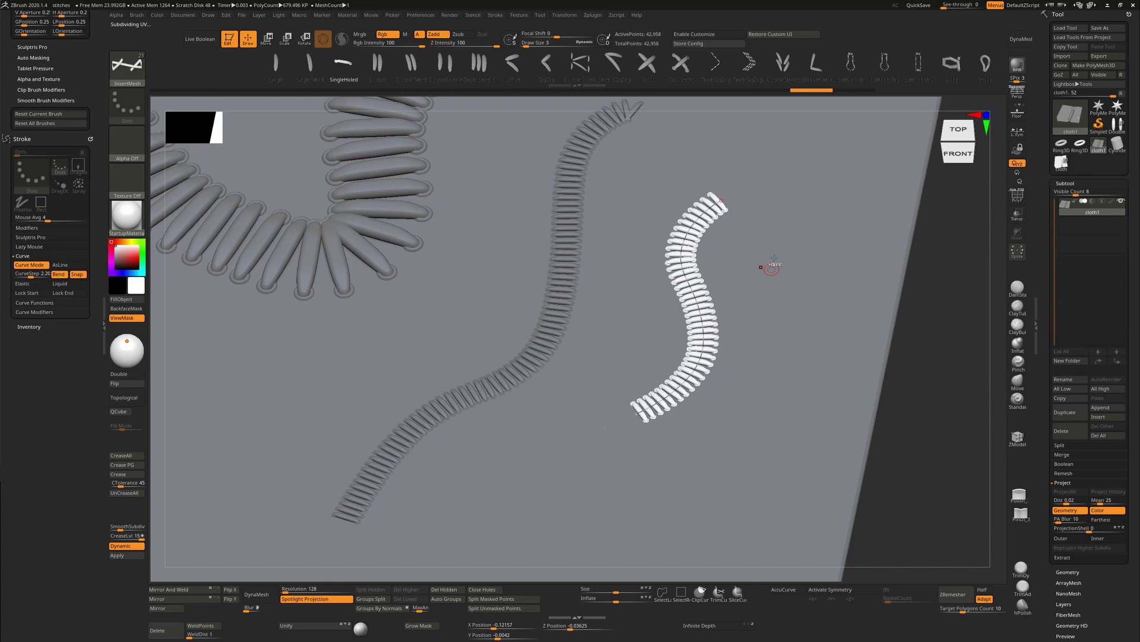
Step: Redraw the short SingleHoled curve, raise CurveStep to about 5.3 and try to update the curve with it
key("ctrl+z")
key("ctrl+shift+z")
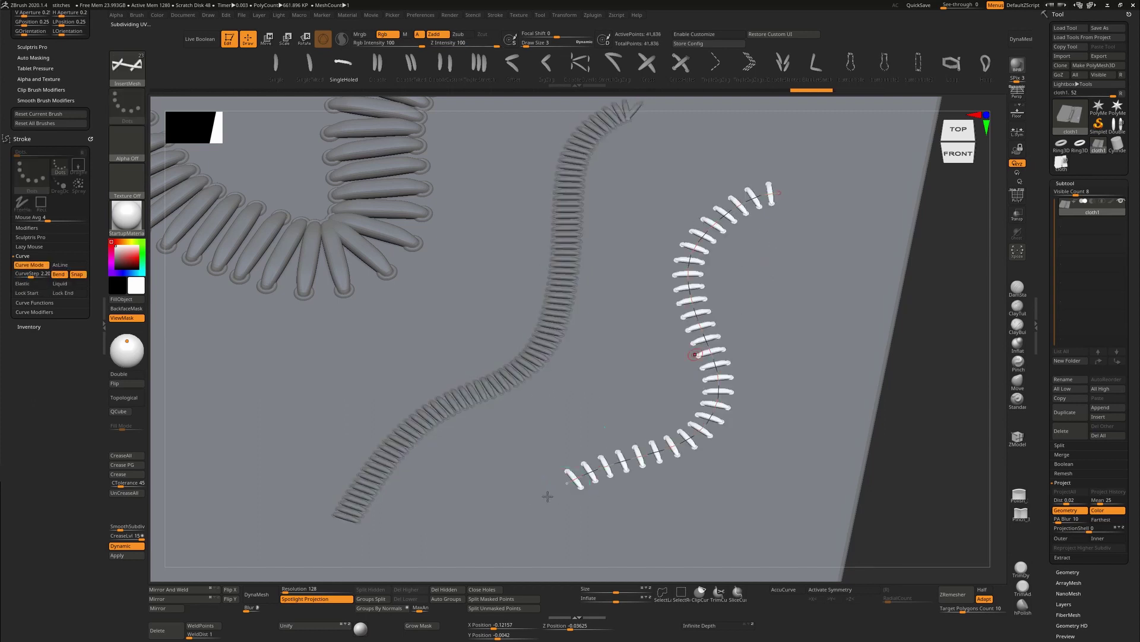
left_click(38, 276)
left_click(783, 209)
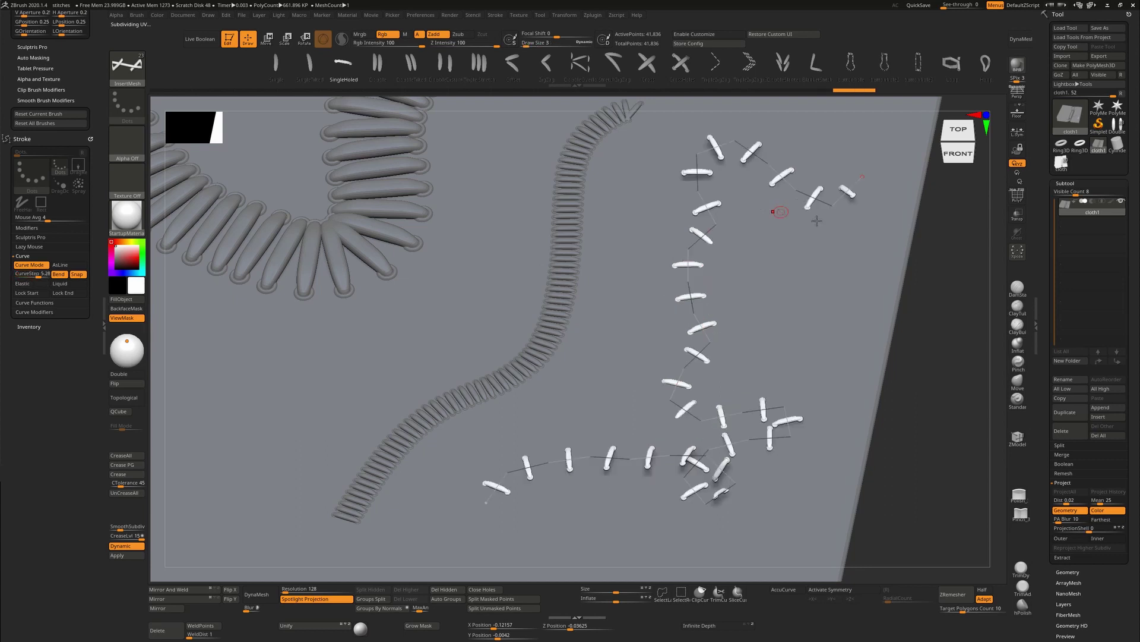
left_click(848, 188)
key("ctrl+z")
key("ctrl+z")
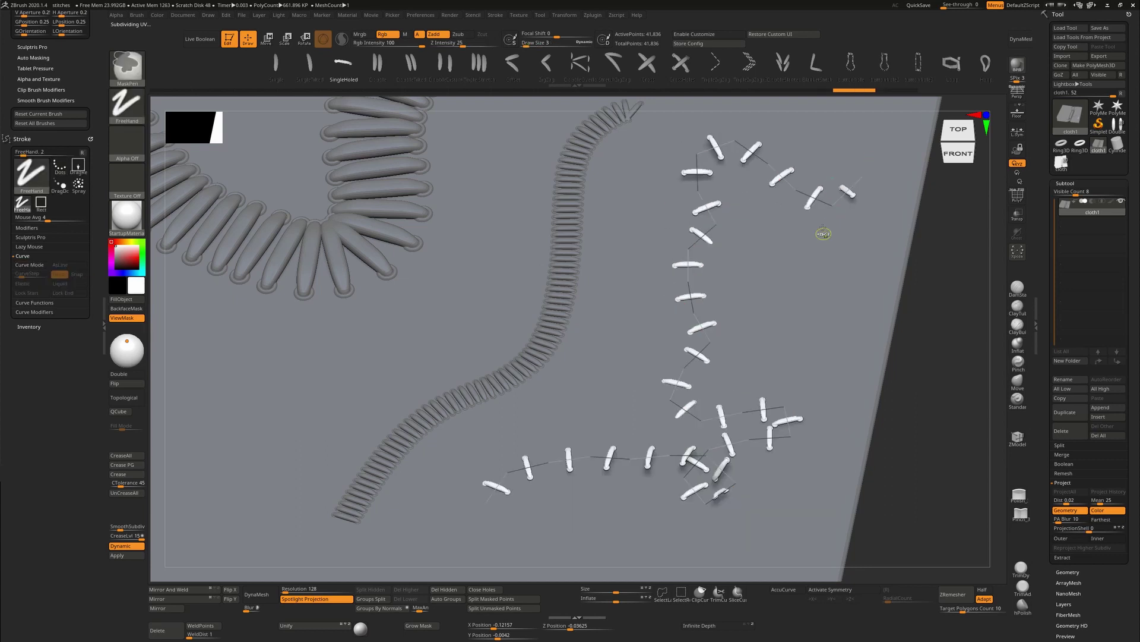
Step: Undo the distorted test curves and draw a clean, widely spaced SingleHoled curve beside the fine one
mouse_move(781, 189)
left_mouse_down()
mouse_move(800, 185)
mouse_move(810, 155)
left_mouse_up()
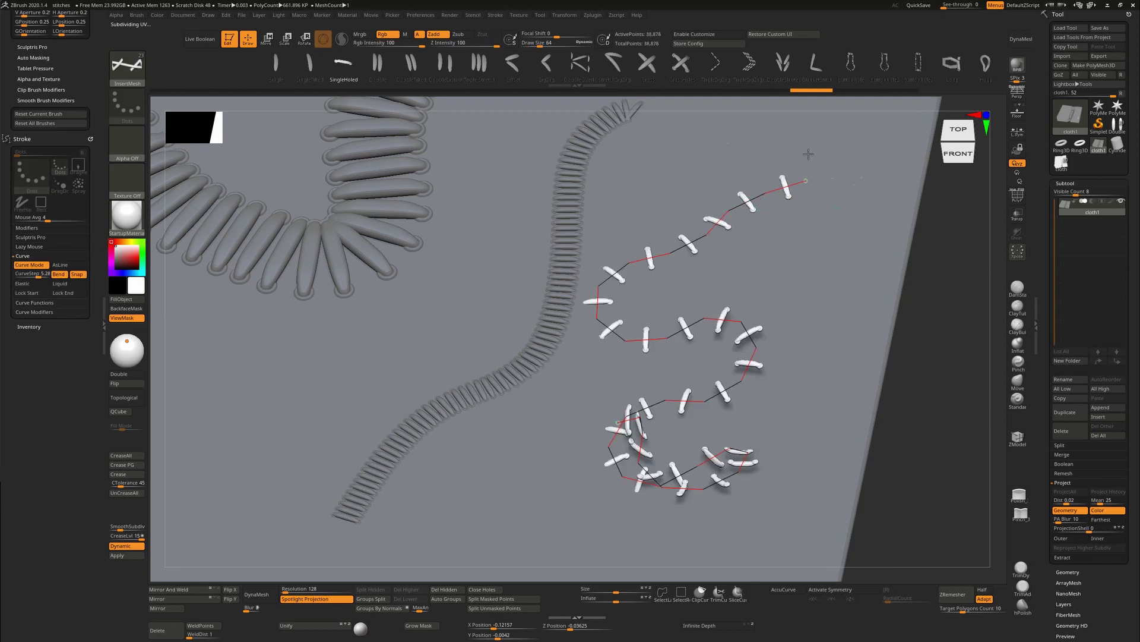
key("ctrl+z")
key("ctrl+z")
key("ctrl+z")
key("ctrl+z")
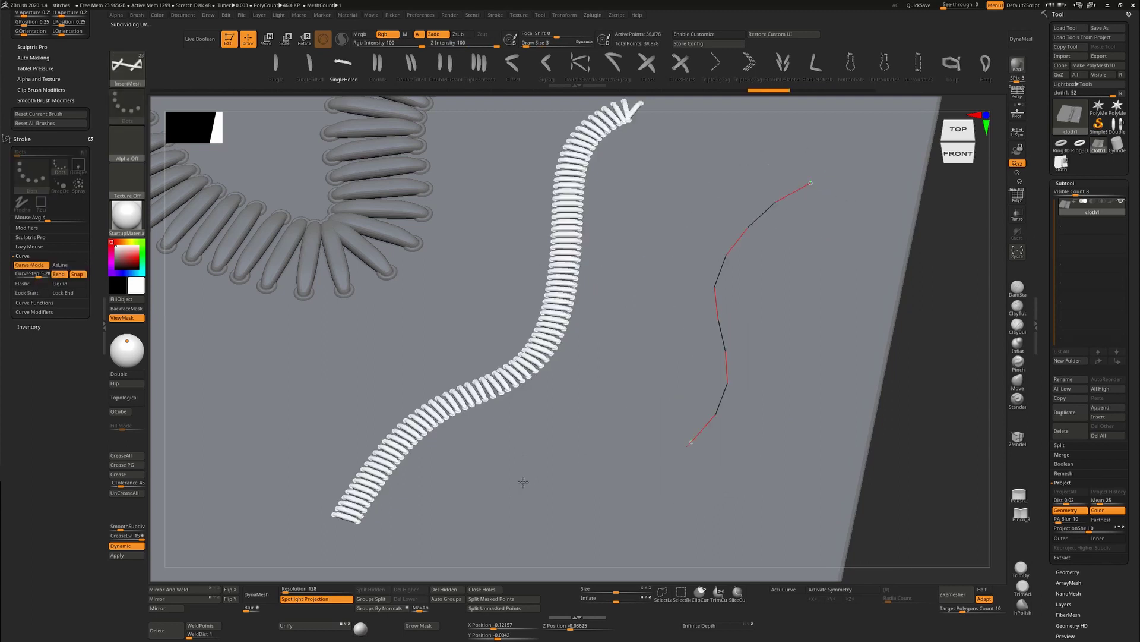
key("ctrl+z")
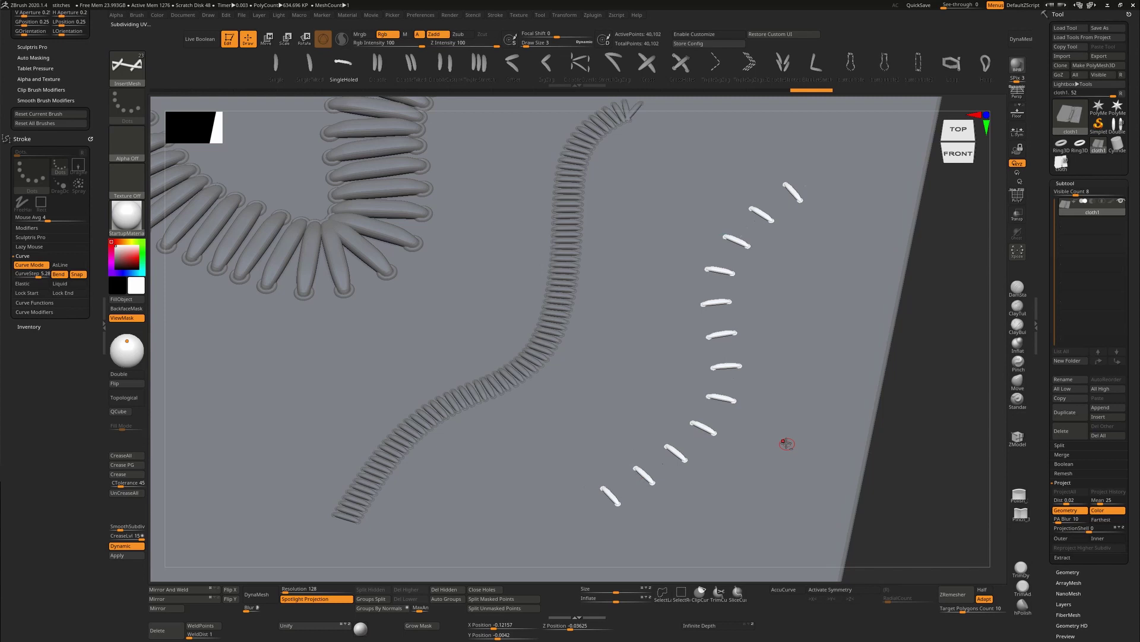
key("ctrl+z")
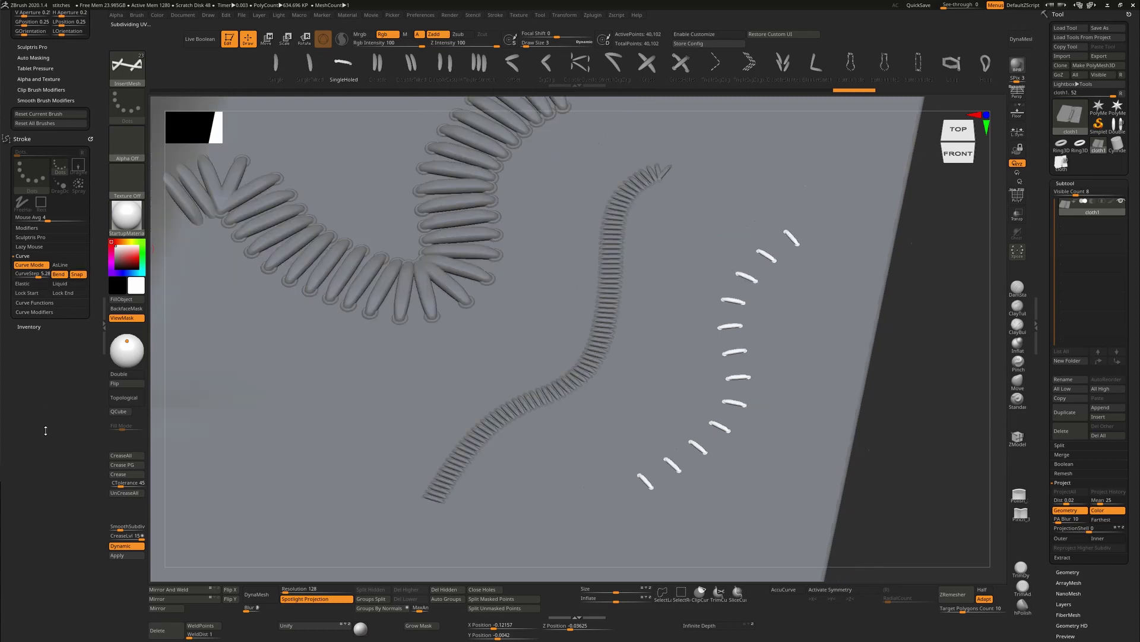
Step: Draw a DoubleOverlock curve between the fine SingleHoled curve and the widely spaced stitches
scroll(46, 430, "up", 3)
scroll(81, 301, "up", 1)
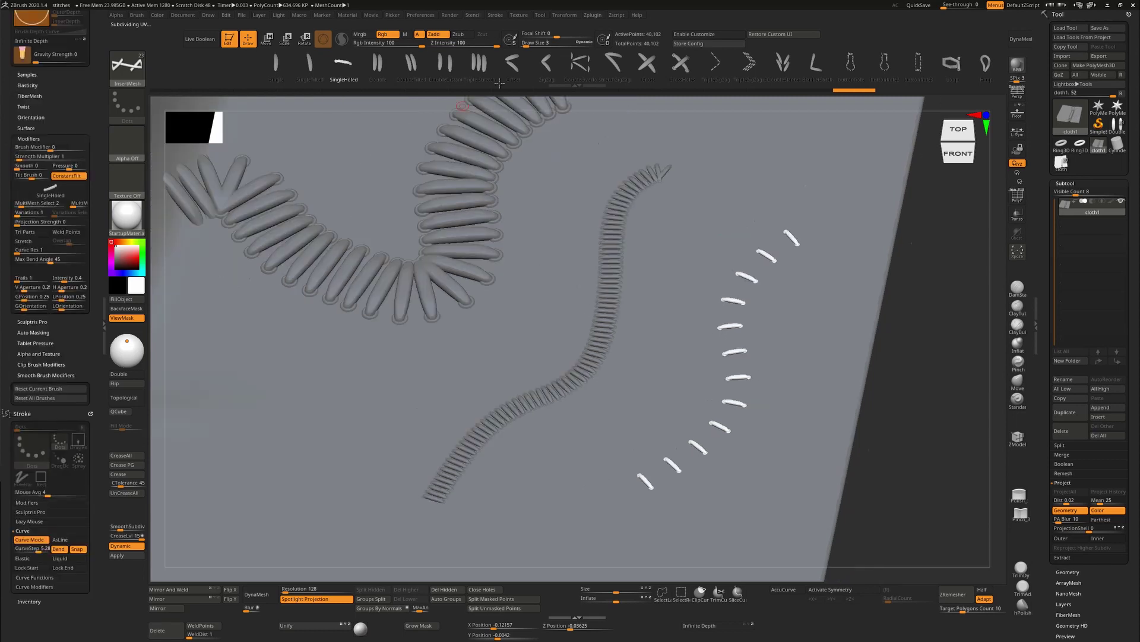
left_click(589, 60)
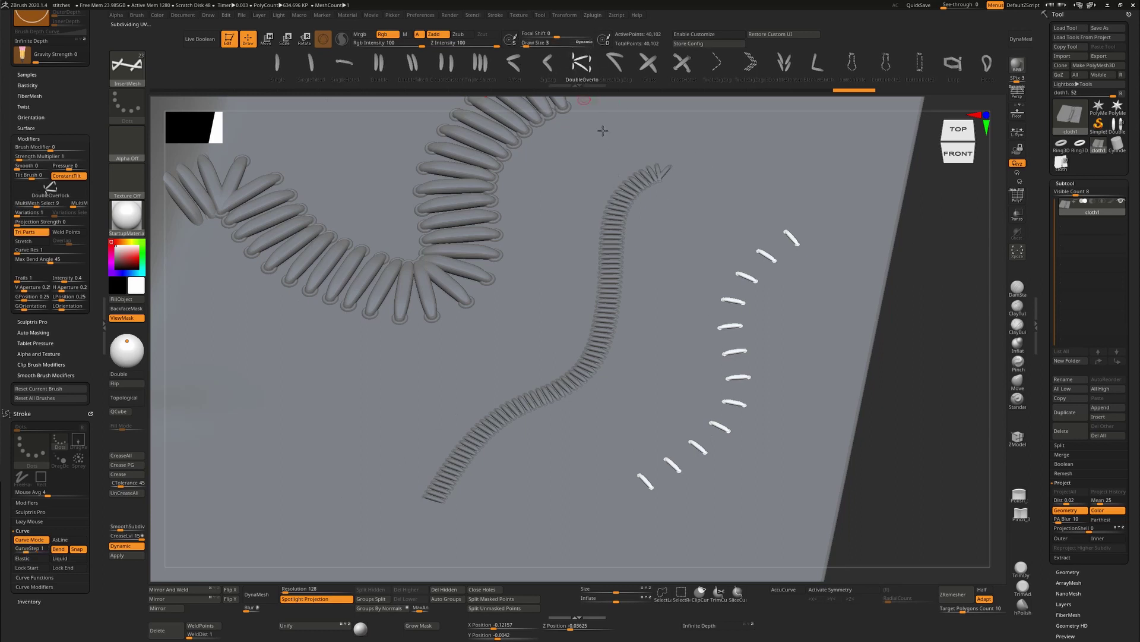
left_click_drag(769, 197, 687, 320)
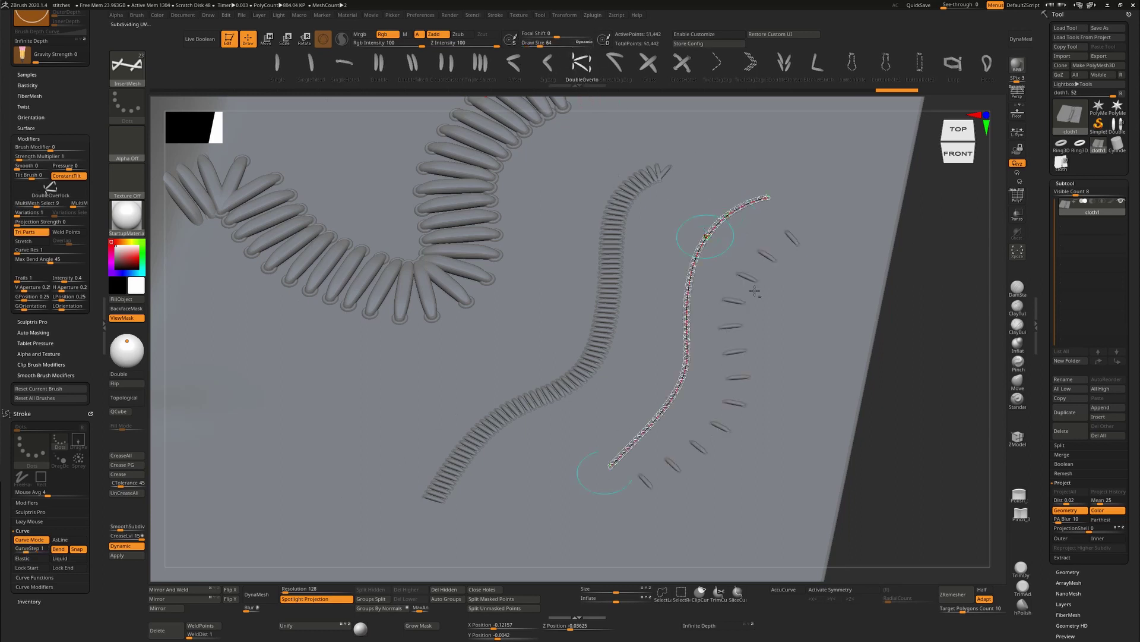
right_click_drag(750, 281, 745, 459, "ctrl")
right_click_drag(593, 275, 613, 301, "ctrl")
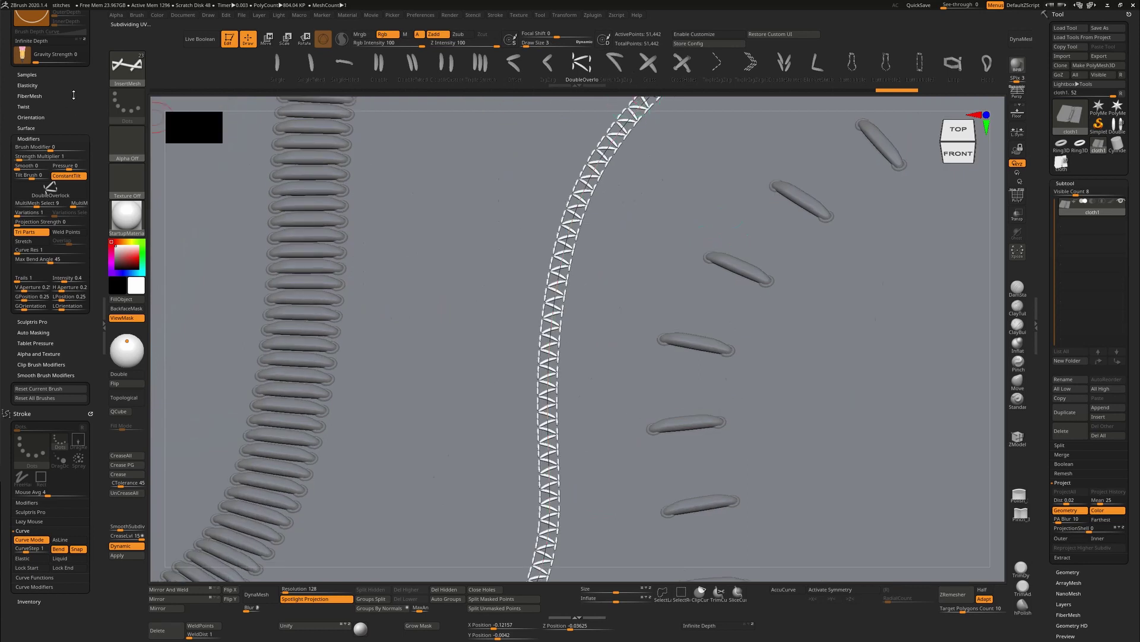
Step: Compare the Imbed depth stored for the DoubleOverlock, Offset and StretchZigZag stitches
left_click_drag(76, 132, 76, 210)
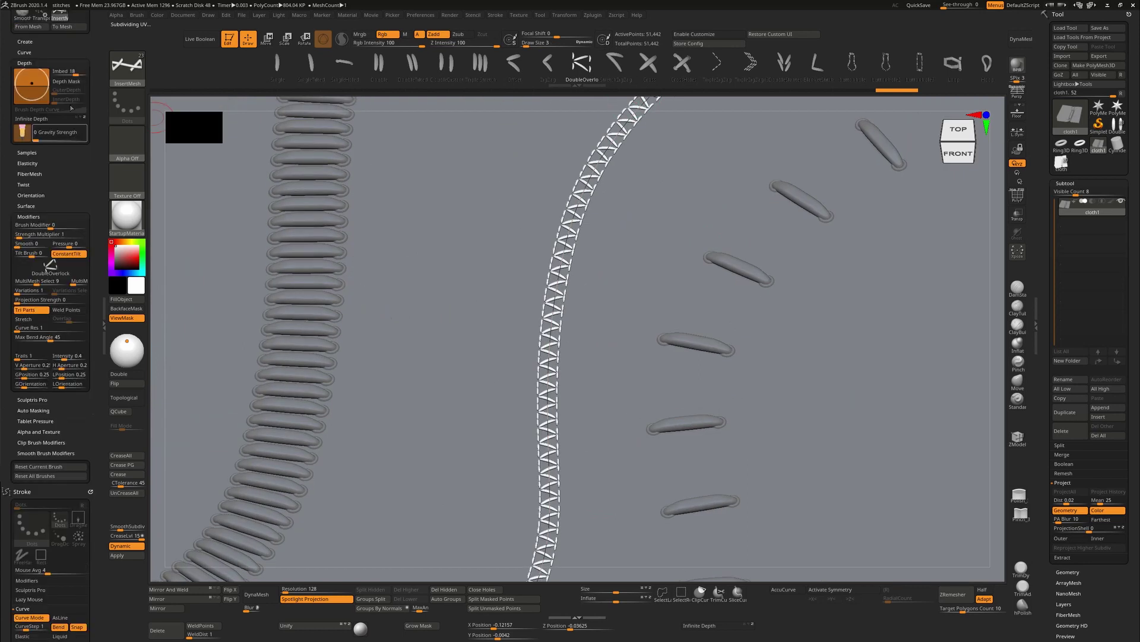
left_click(536, 67)
left_click(515, 67)
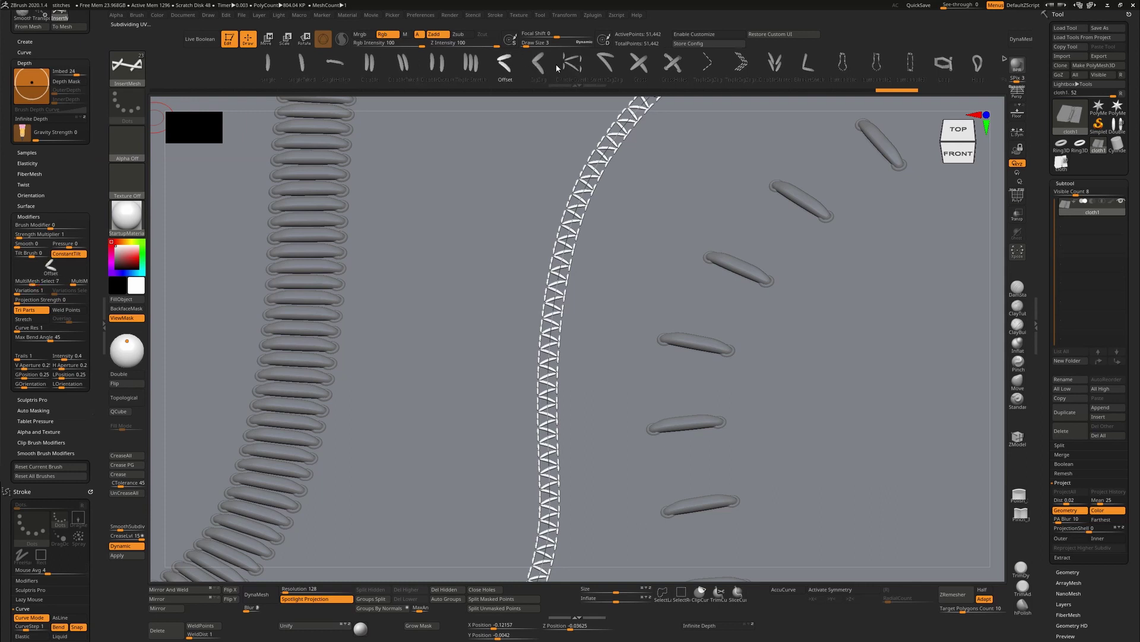
left_click(570, 66)
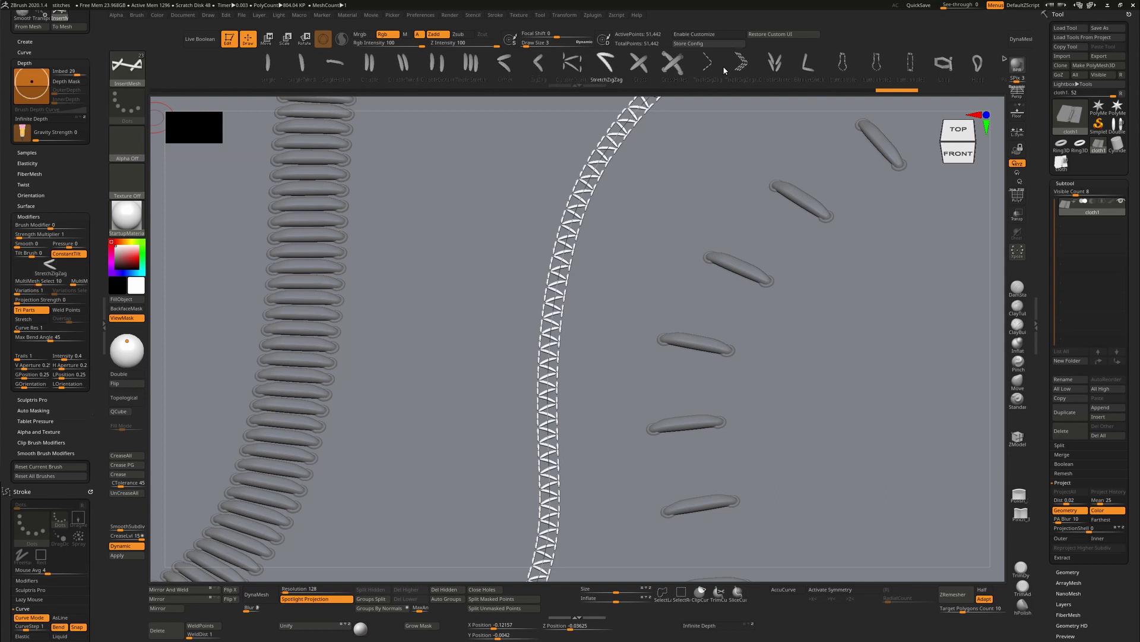
Step: Draw a buttonhole stitch curve between the DoubleOverlock curve and the widely spaced stitches
left_click(845, 74)
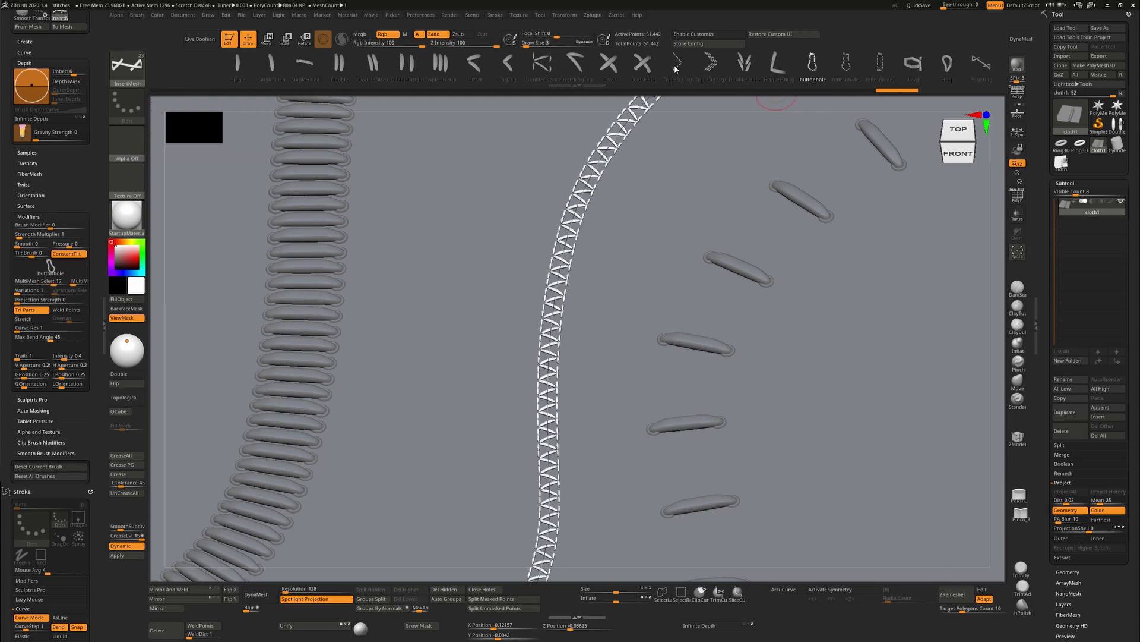
left_click(617, 64)
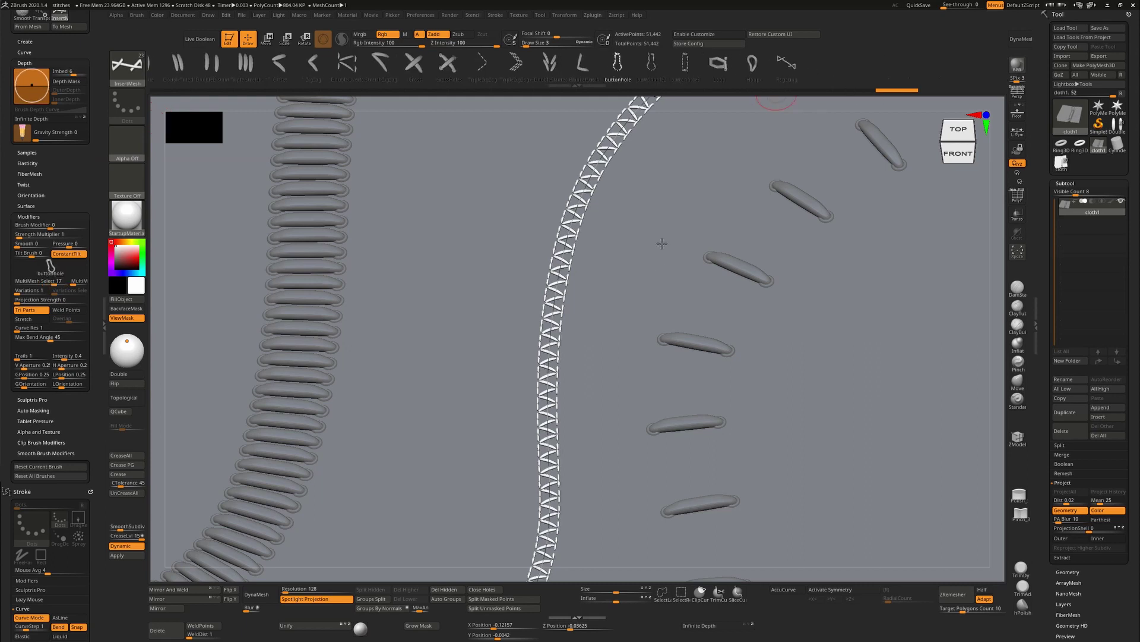
left_click_drag(704, 187, 654, 275)
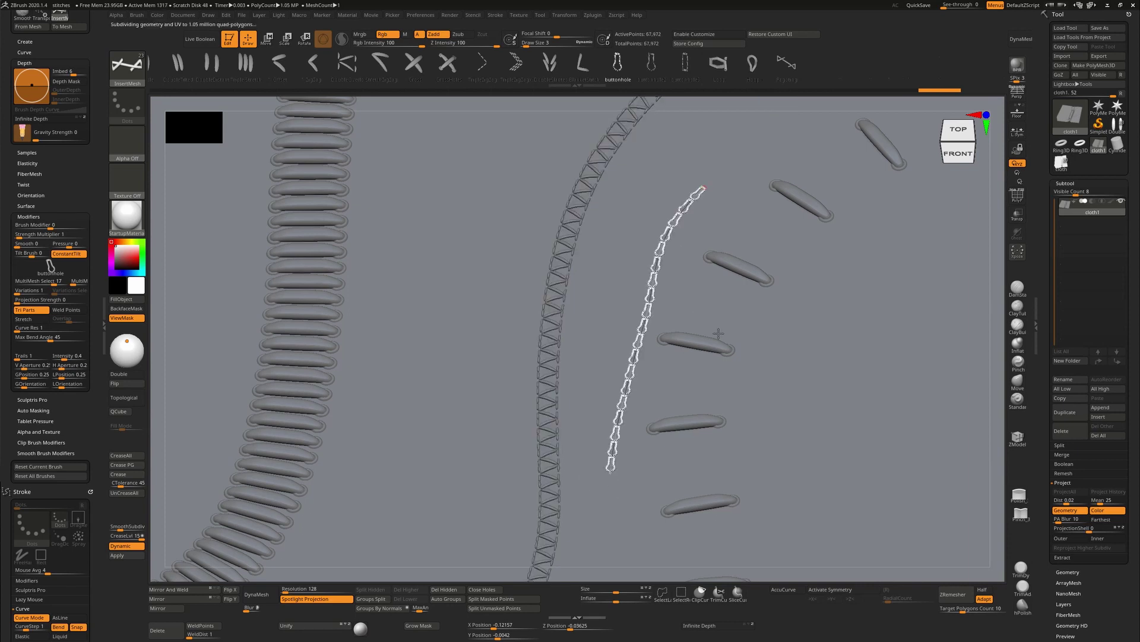
right_click_drag(718, 334, 552, 345, "ctrl")
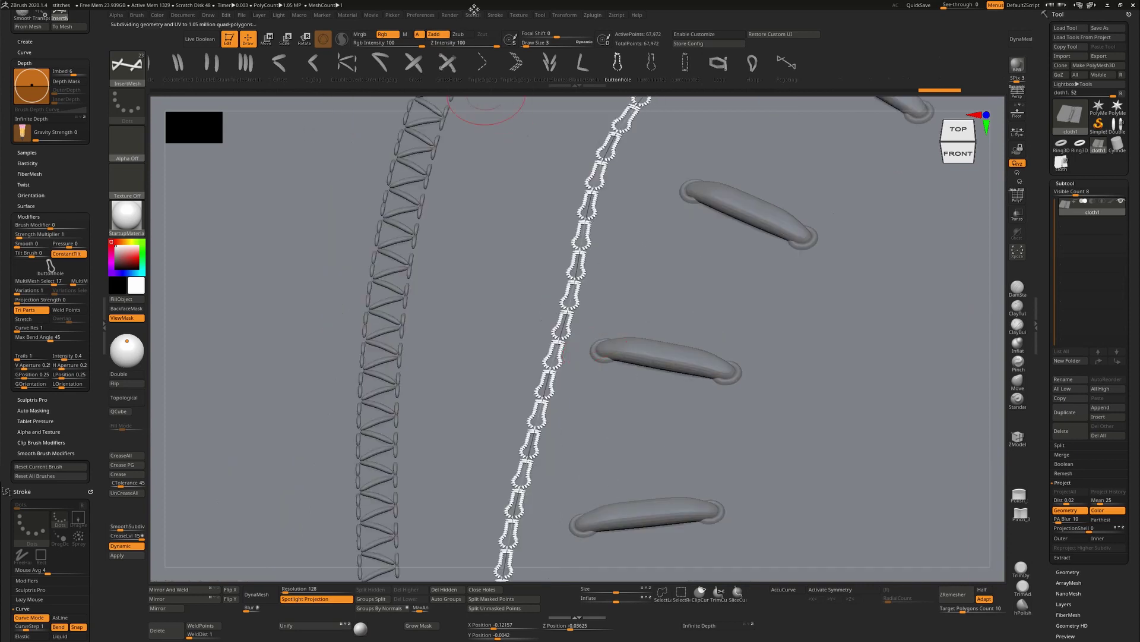
Step: Turn off Curve Mode and insert four individual buttonholes of varying size and angle among the widely spaced stitches
left_click(493, 16)
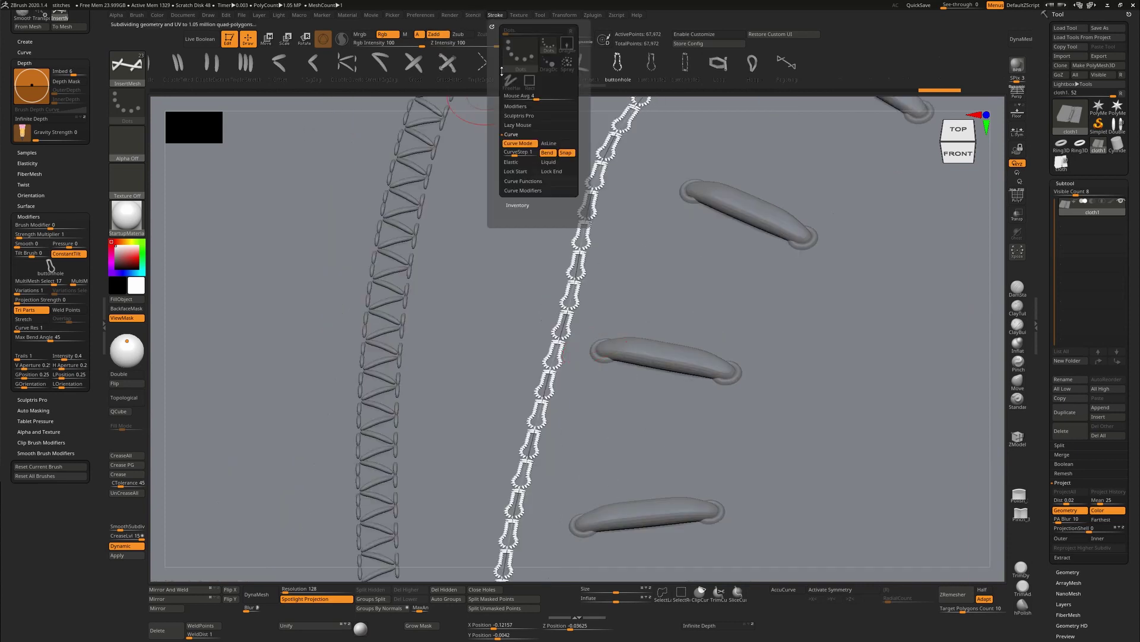
left_click(525, 146)
left_click_drag(722, 262, 711, 309)
left_click(875, 295)
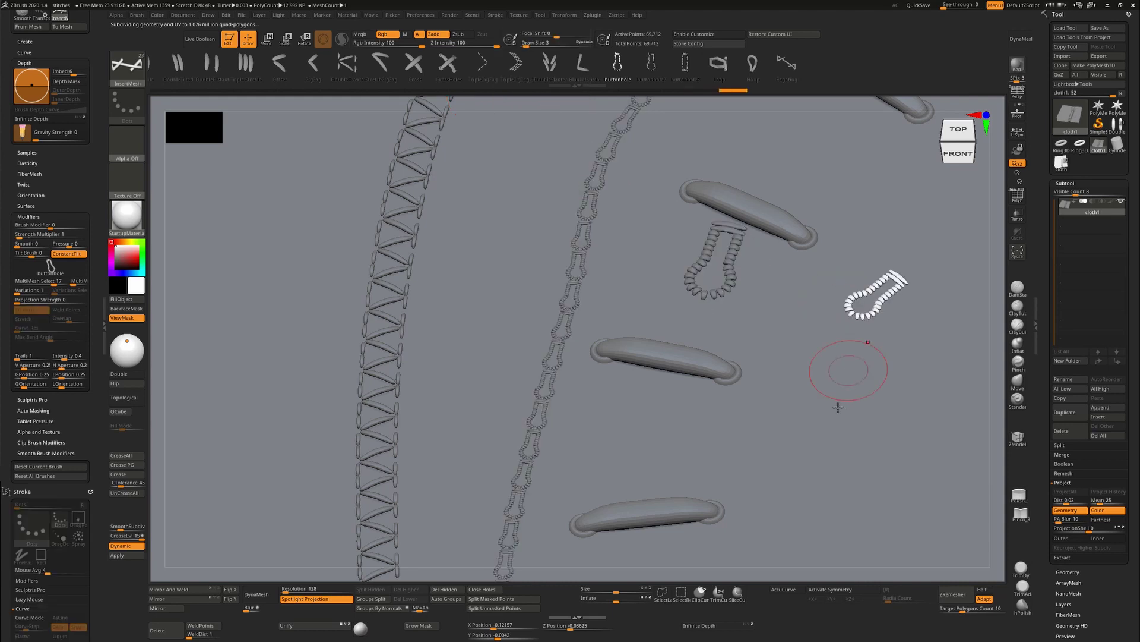
left_click_drag(849, 371, 839, 404)
left_click_drag(805, 439, 780, 459)
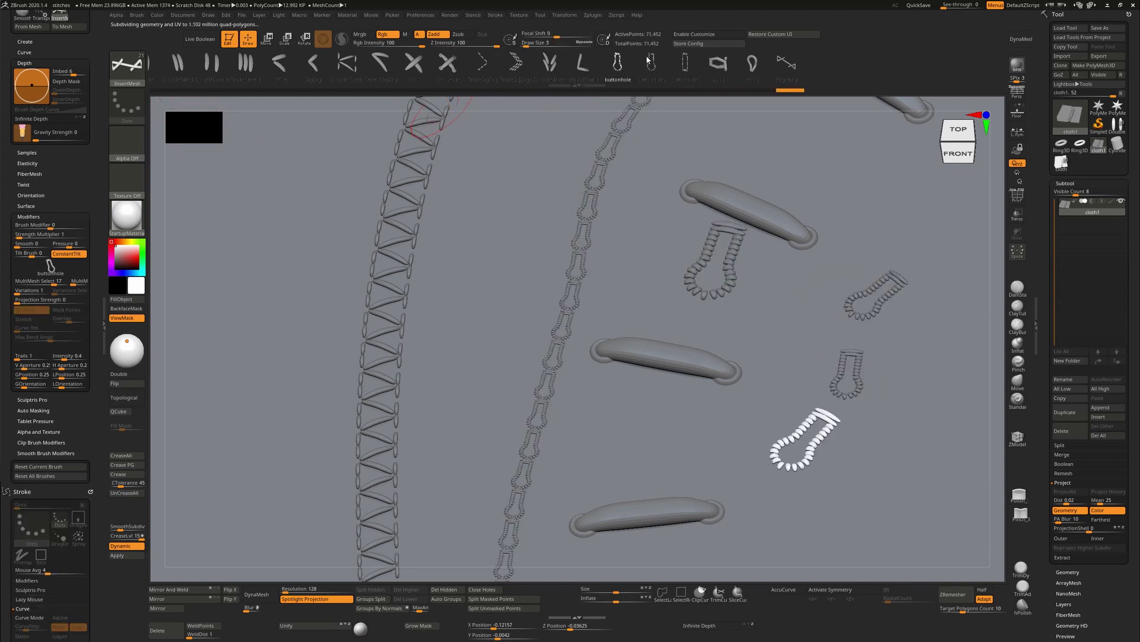
Step: Insert one buttonhole2 and one buttonhole3 stitch near the other single buttonholes
left_click(802, 297)
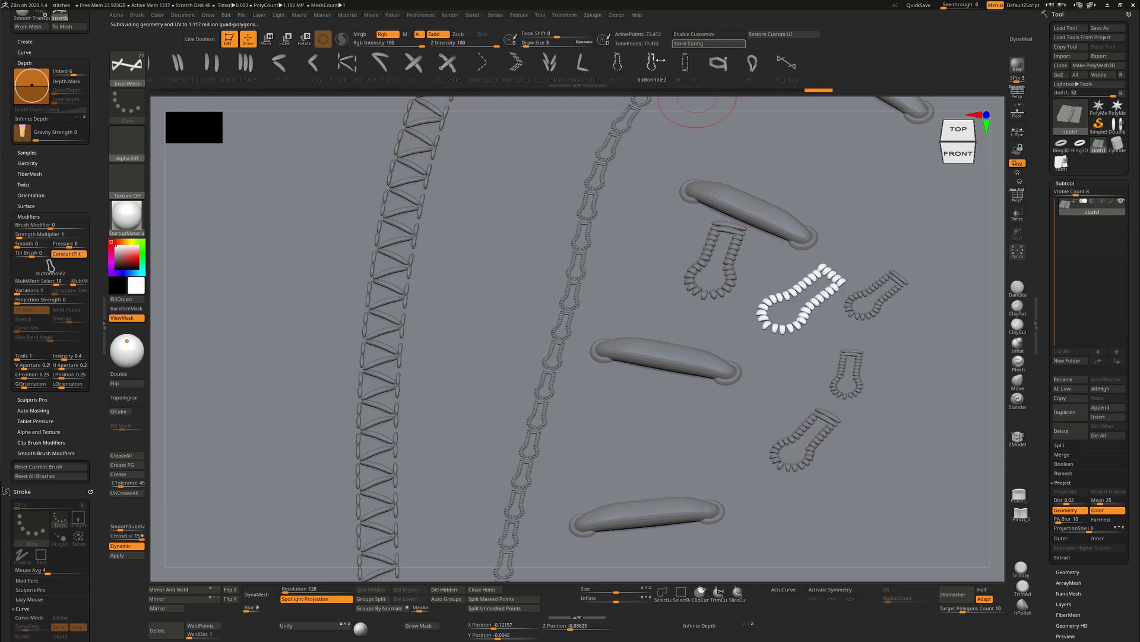
left_click(834, 170)
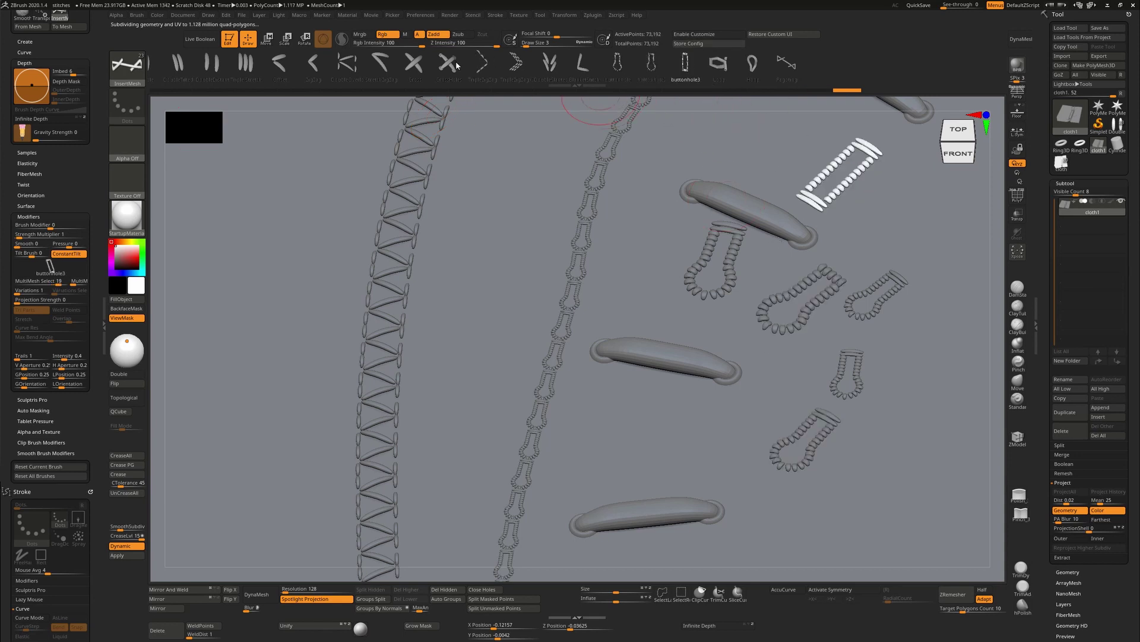
Step: Insert three CrossHoles stitches between the DoubleOverlock and buttonhole curves, plus a single ZigZag stitch outside the DoubleOverlock curve
left_click(439, 62)
left_click_drag(485, 198, 473, 254)
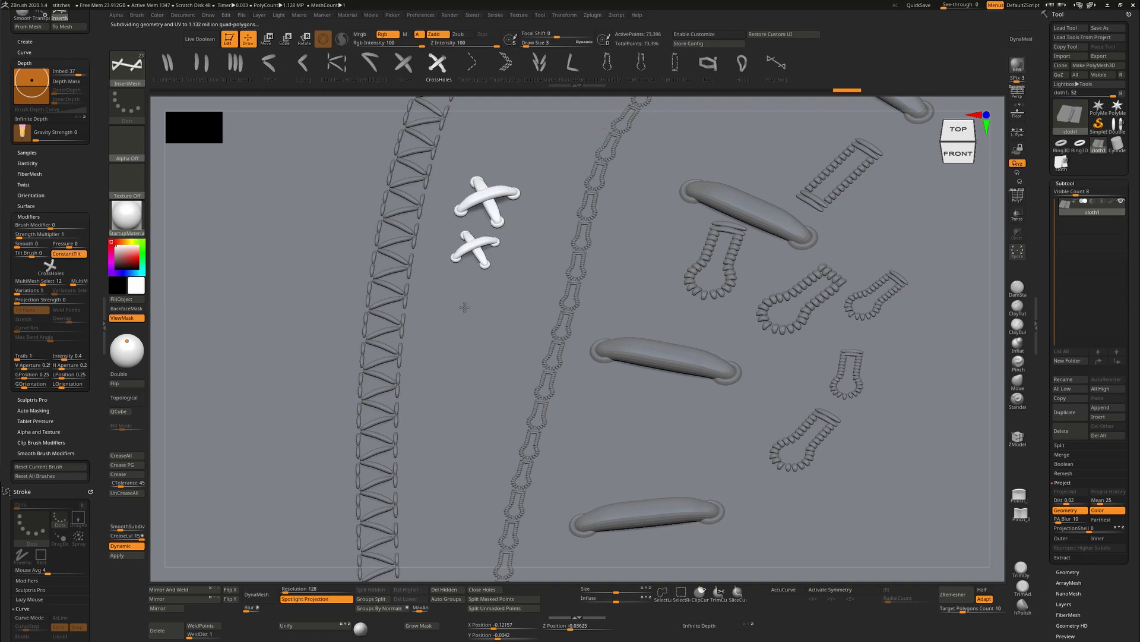
left_click(463, 305)
left_click(311, 62)
left_click_drag(284, 233, 272, 296)
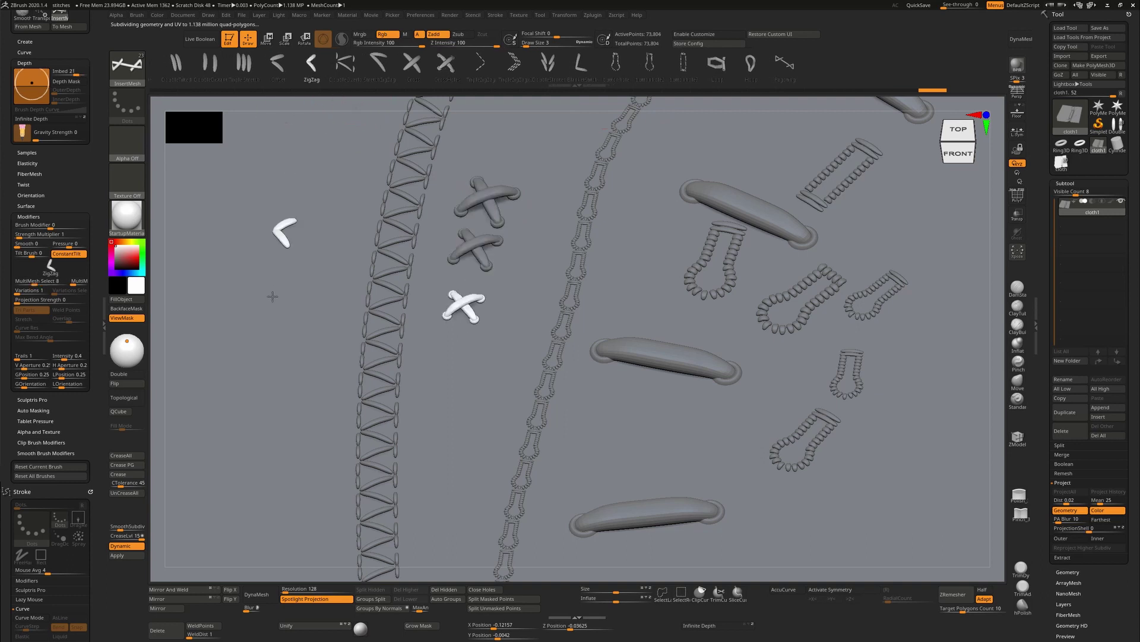
Step: Insert two DoubleDistant stitch pairs of different sizes below the single ZigZag stitch
left_click(210, 63)
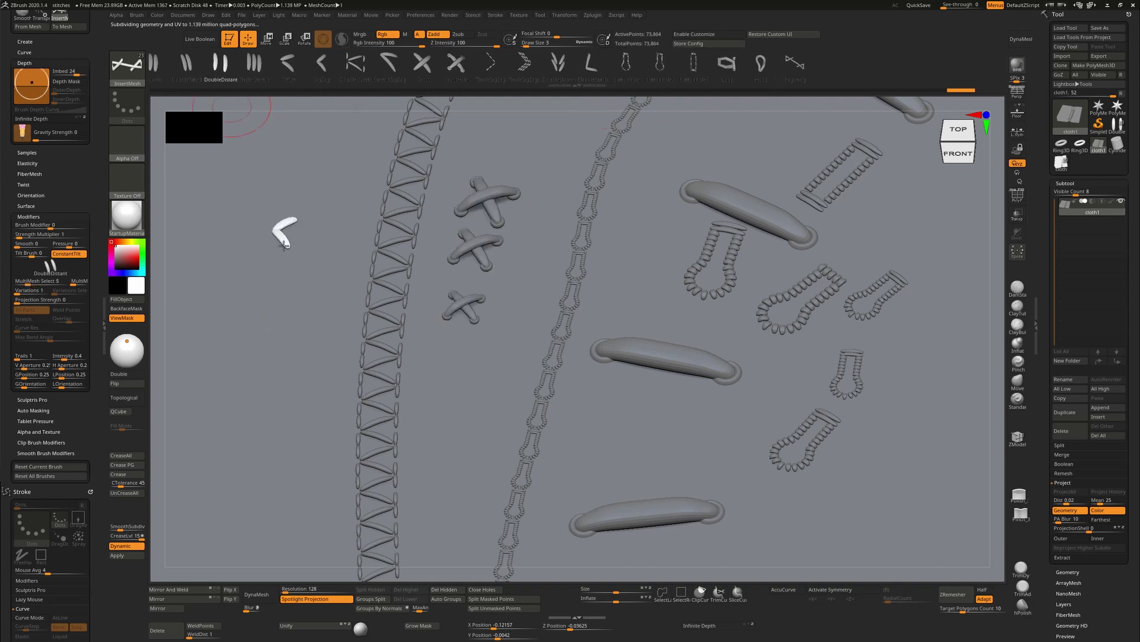
left_click_drag(282, 358, 285, 353)
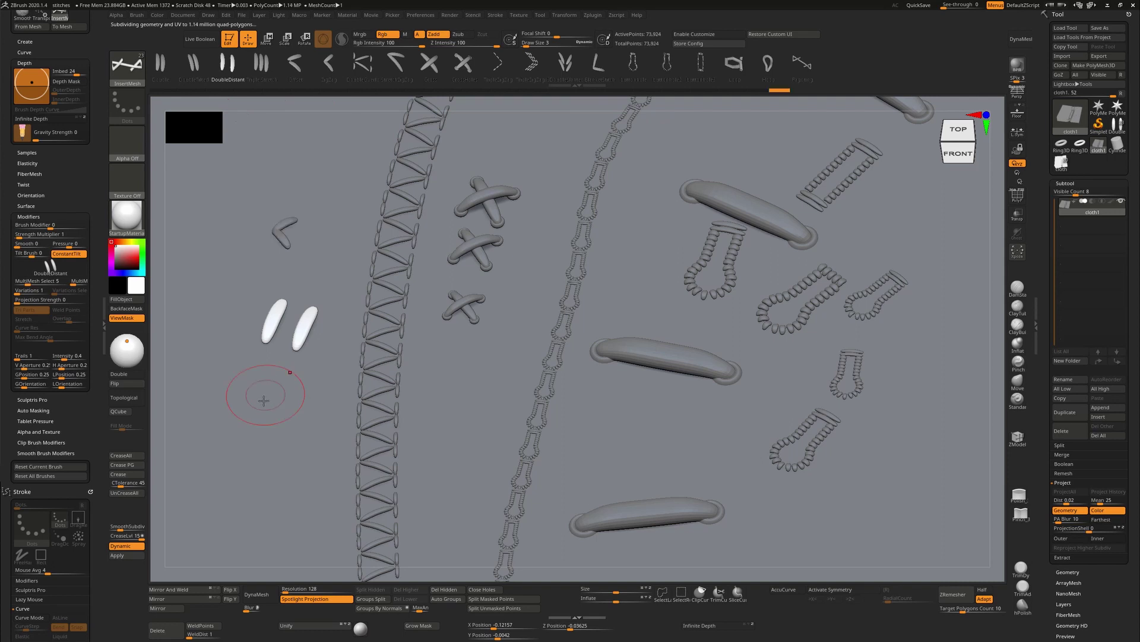
left_click_drag(260, 402, 257, 419)
Step: Insert three more DoubleDistant pairs at the previous pair's size, one in the same orientation and two turned roughly crosswise
key("ctrl")
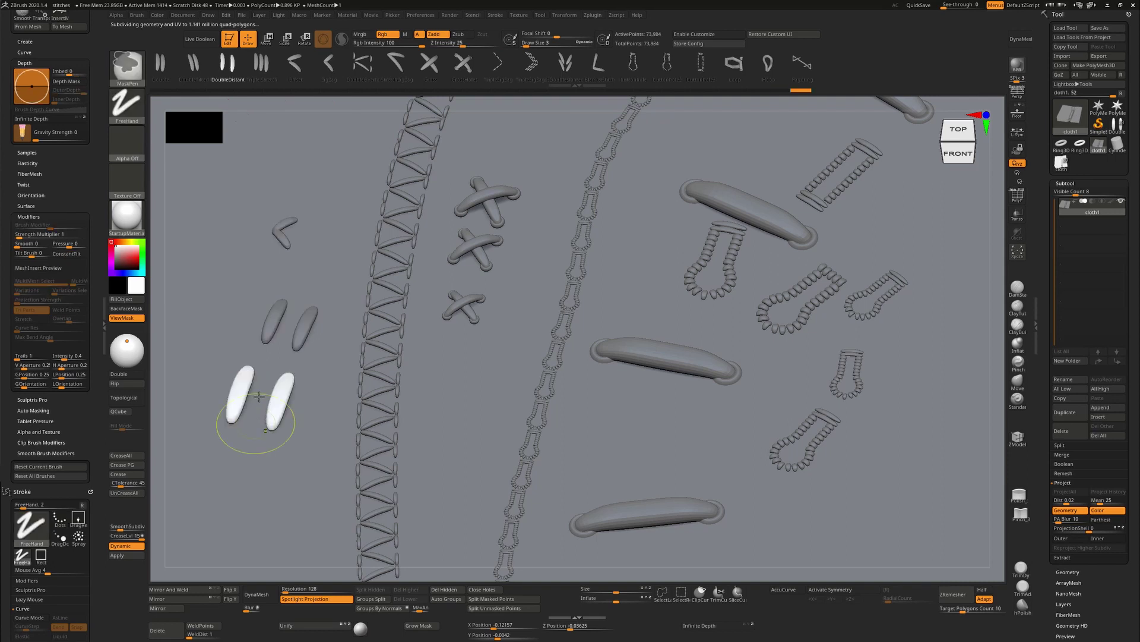
left_click(247, 490)
key("ctrl")
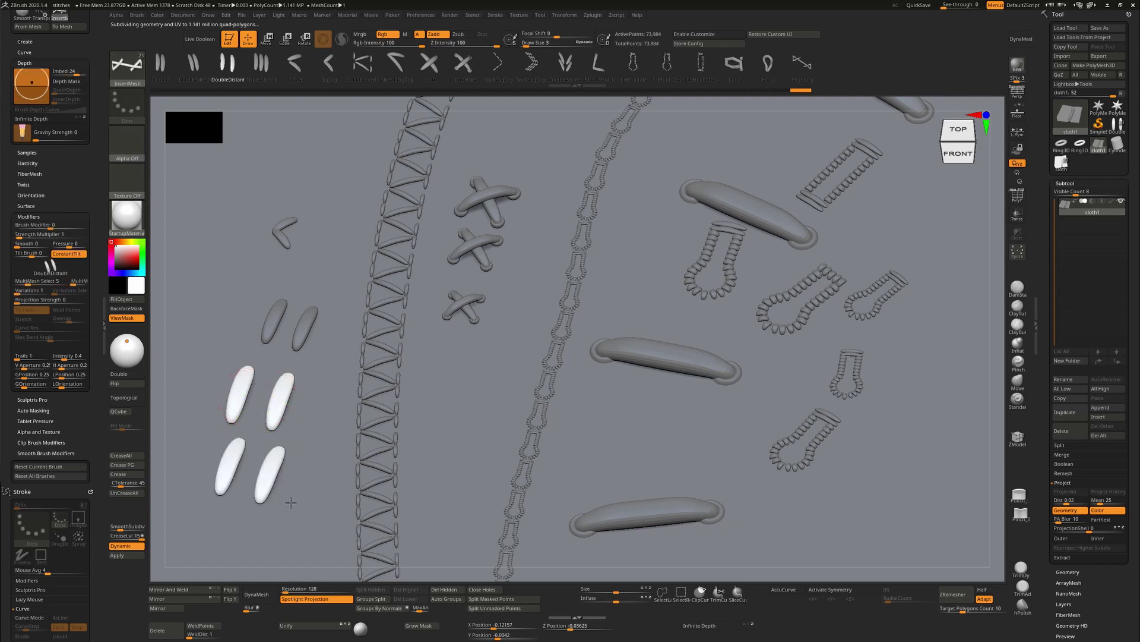
mouse_move(300, 509)
left_mouse_down("ctrl")
mouse_move(299, 545)
mouse_move(338, 514)
mouse_move(330, 527)
left_mouse_up("ctrl")
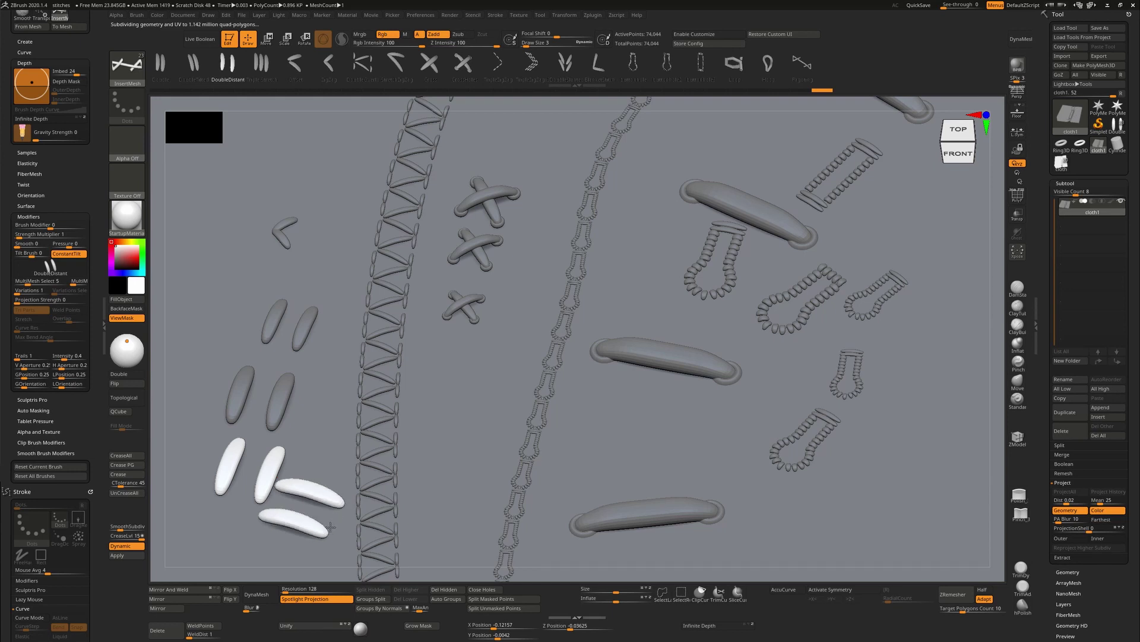
key("ctrl")
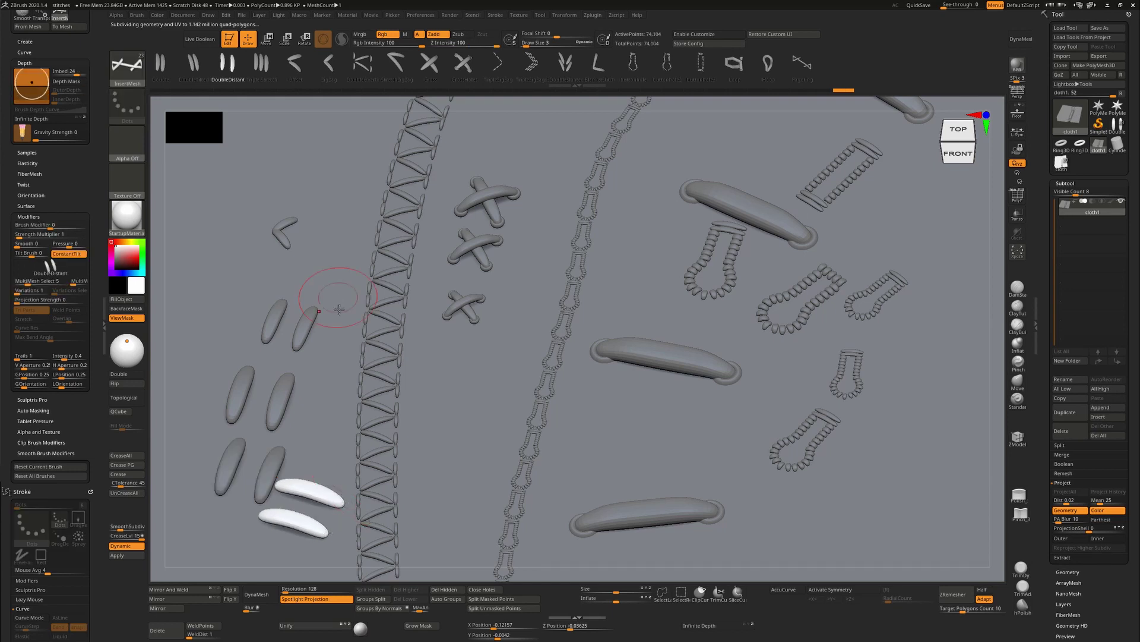
left_click_drag(332, 306, 364, 307)
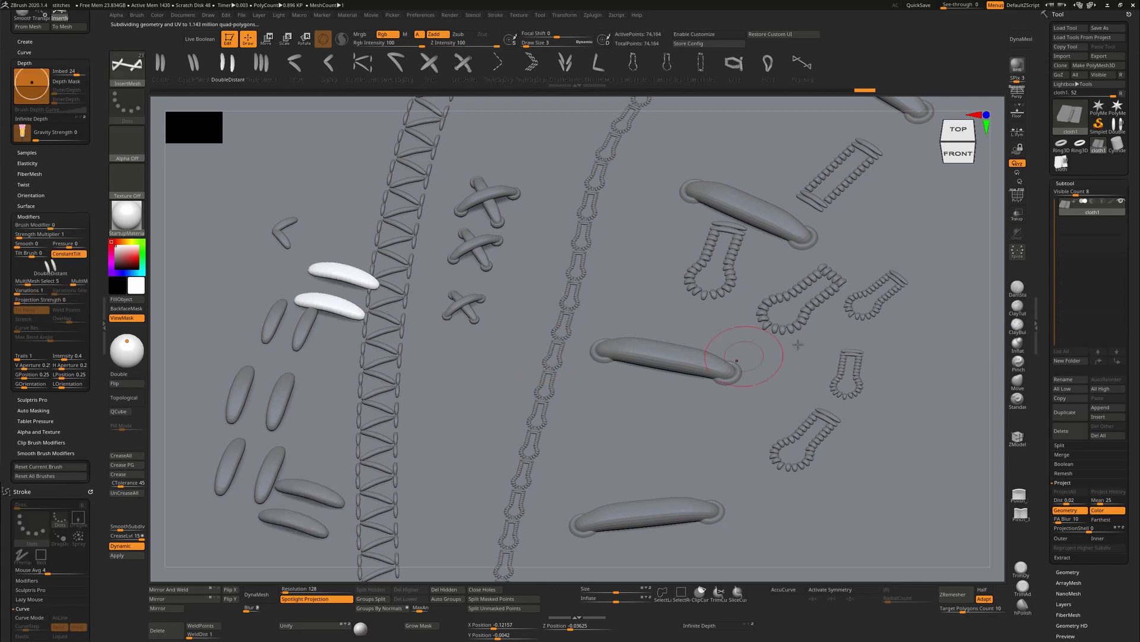
Step: Enable Curve Mode for the brush and draw an S-shaped curve of Loop stitches on the empty cloth beside the buttonholes
left_click(495, 14)
left_click(518, 143)
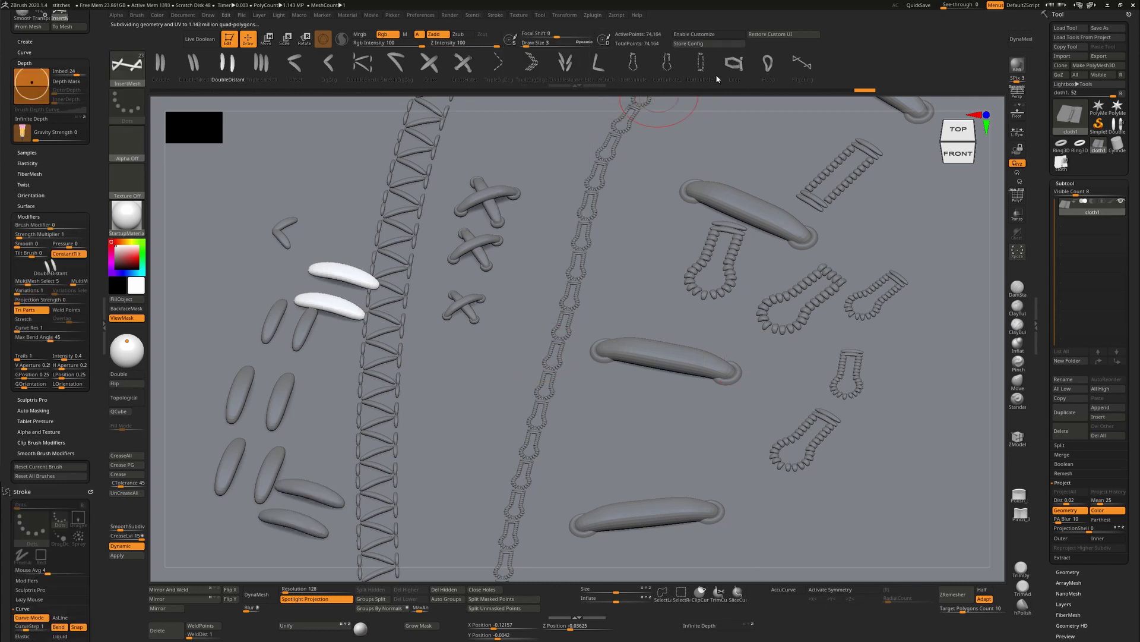
left_click(727, 64)
right_click_drag(779, 241, 831, 255, "ctrl")
right_click_drag(831, 255, 612, 214, "alt")
left_click_drag(781, 199, 667, 501)
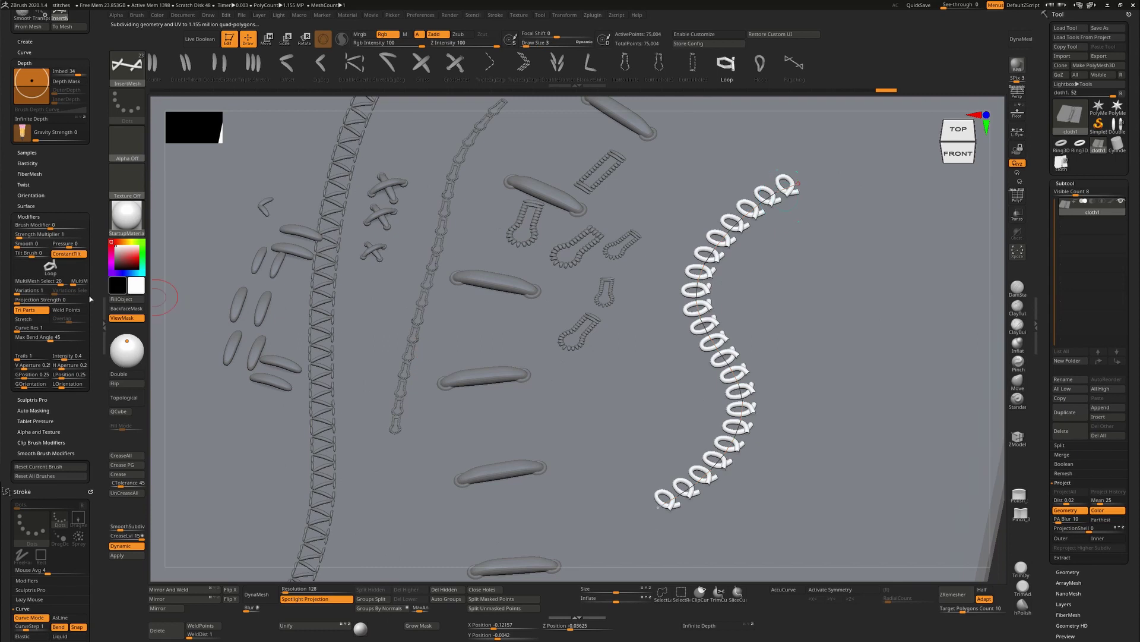
Step: Switch the Loop stitch from Tri Parts to Weld Points and update its curve so the loops connect
left_click(49, 310)
left_click(67, 310)
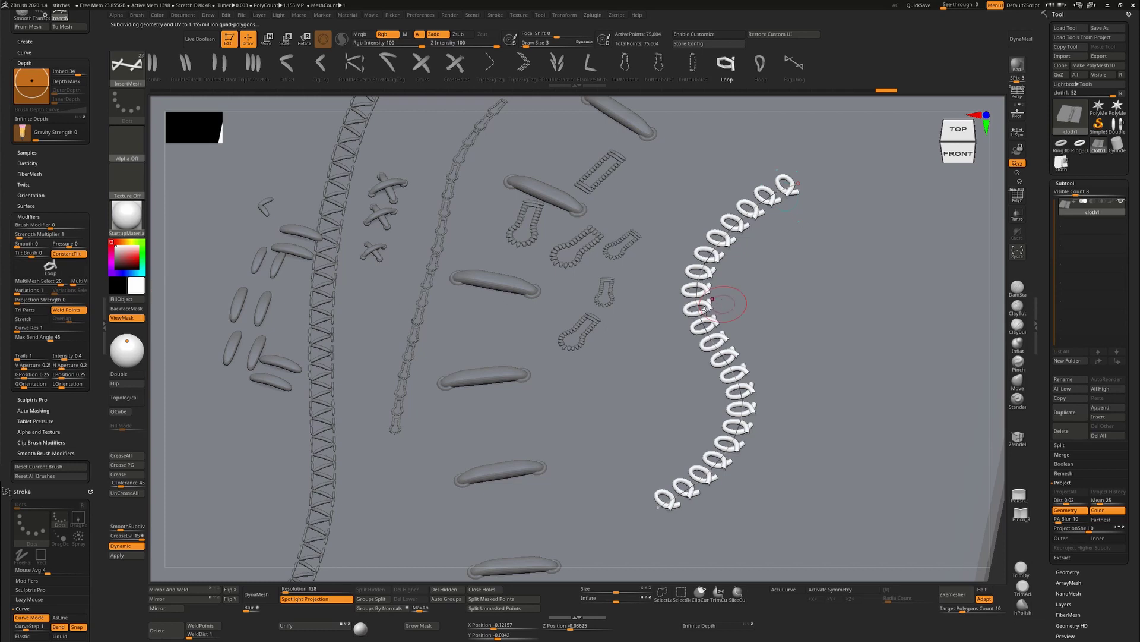
left_click_drag(656, 508, 646, 511)
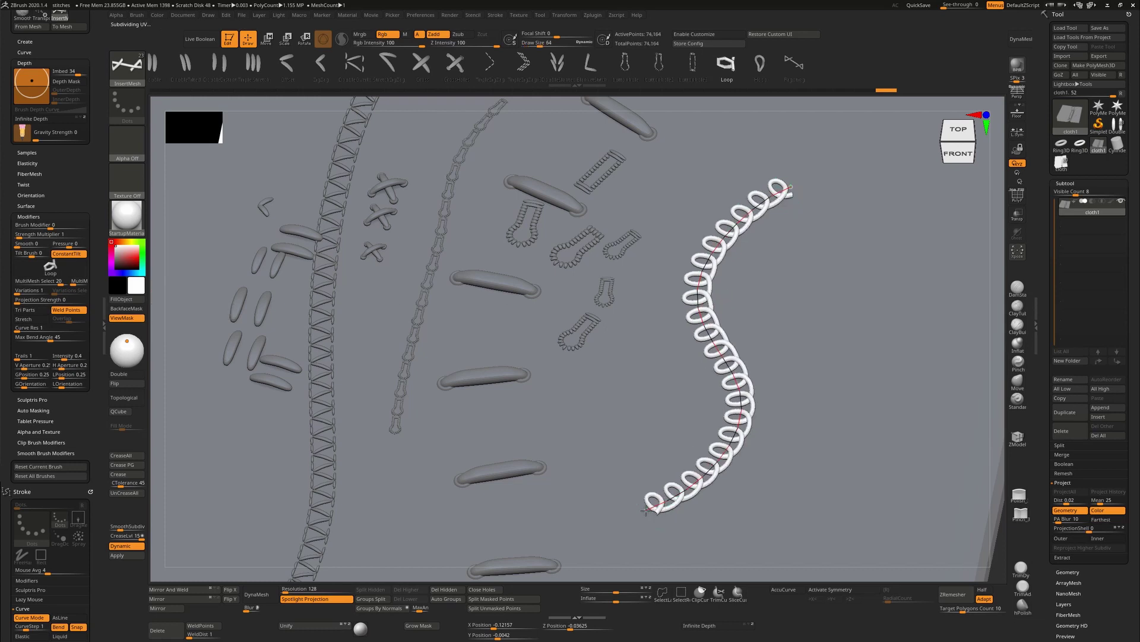
left_click(786, 190)
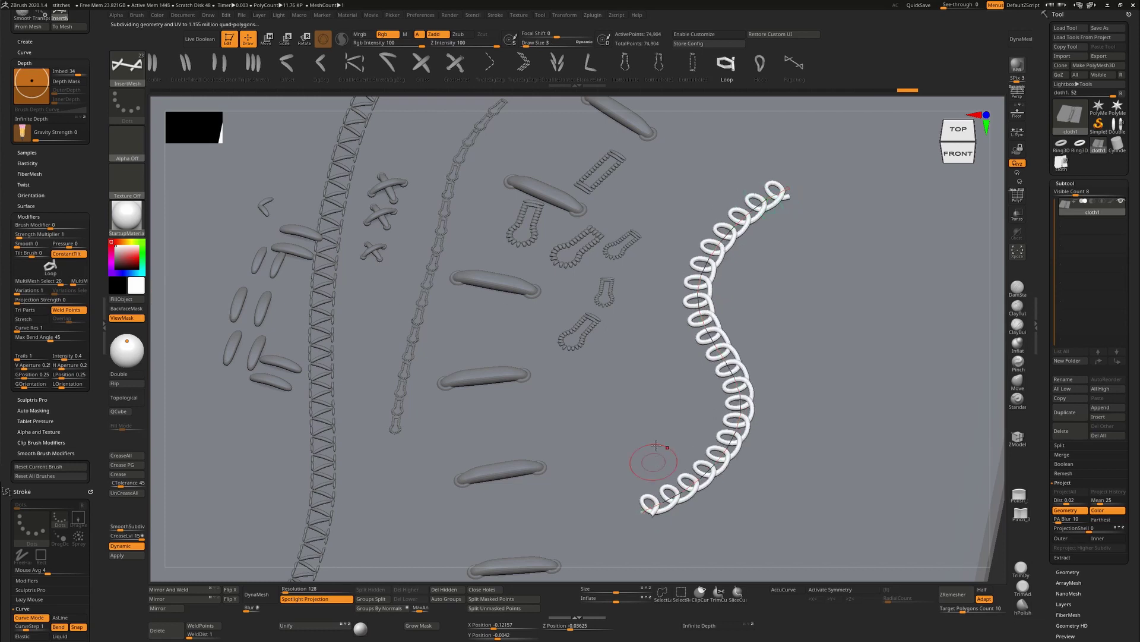
Step: Draw a second, shorter Loop curve beside the first and update it with a much smaller draw size
left_click_drag(803, 420, 809, 459)
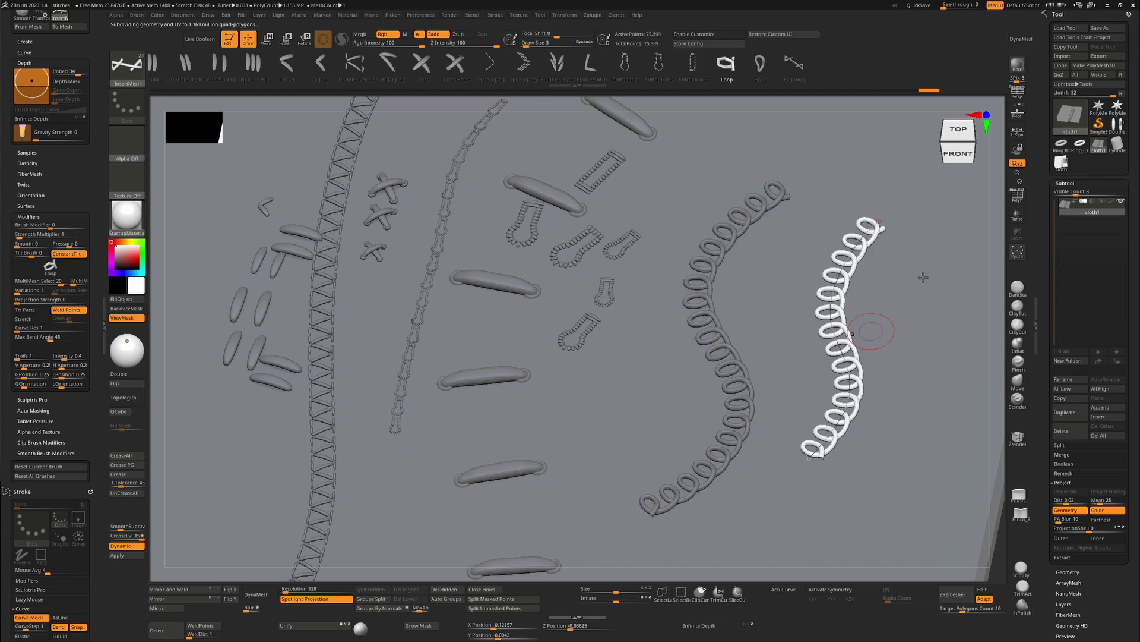
key("s")
left_click_drag(926, 275, 921, 275)
left_click(843, 295)
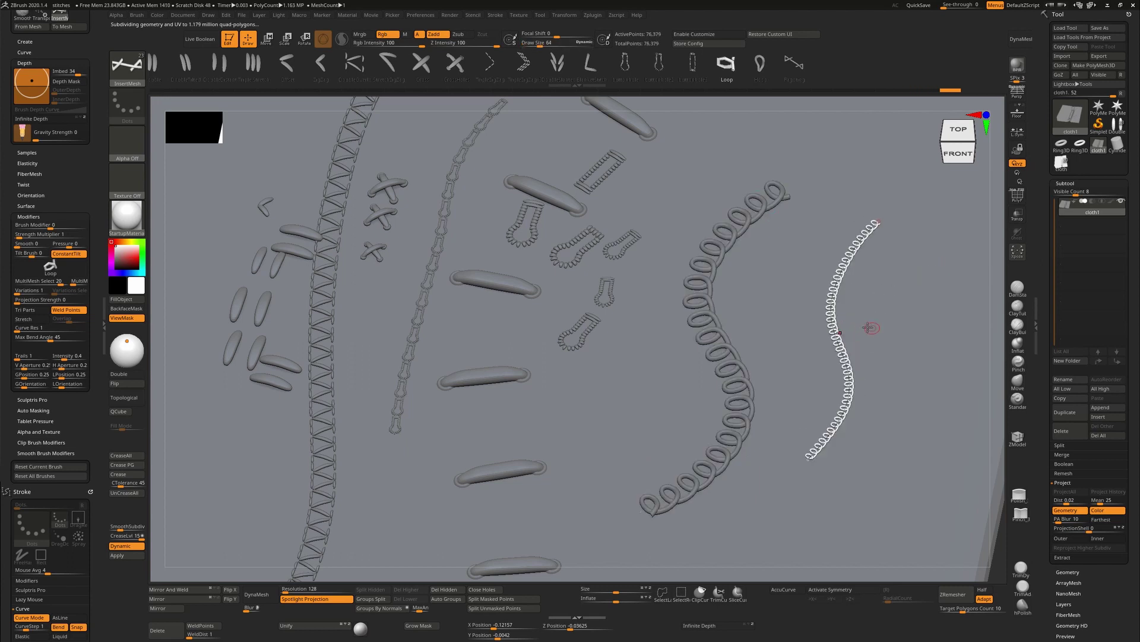
Step: Choose the Hoop stitch and draw a long curve of it starting between the two Loop curves and crossing the larger one
left_click(761, 63)
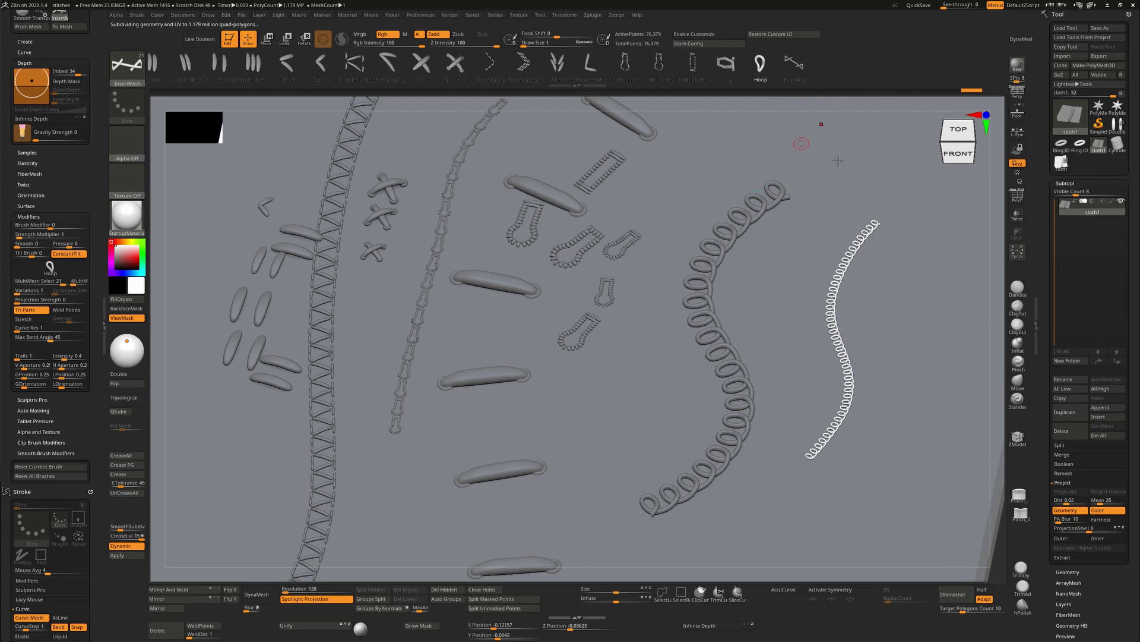
left_click_drag(855, 142, 729, 444)
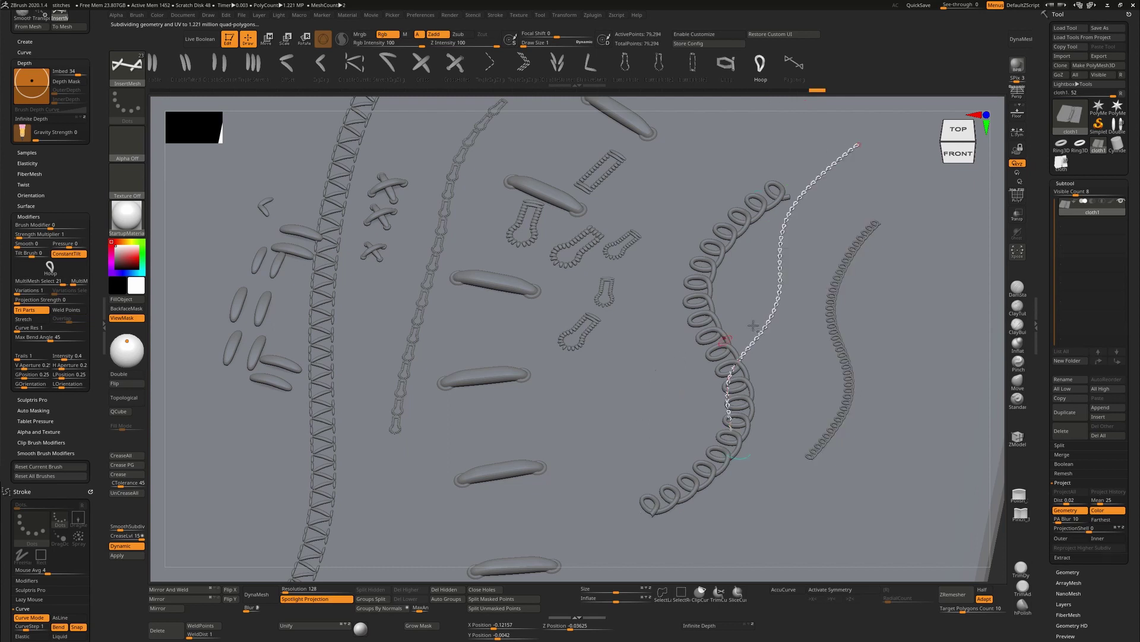
scroll(753, 325, "up", 3)
scroll(820, 336, "up", 3)
scroll(656, 319, "up", 2)
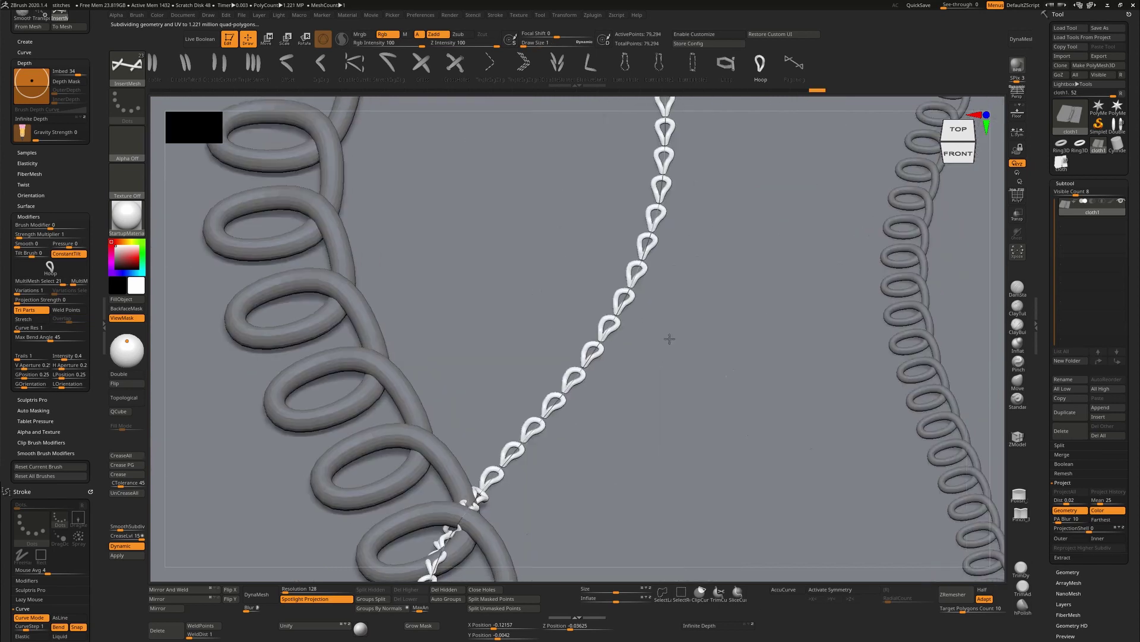
scroll(573, 349, "up", 2)
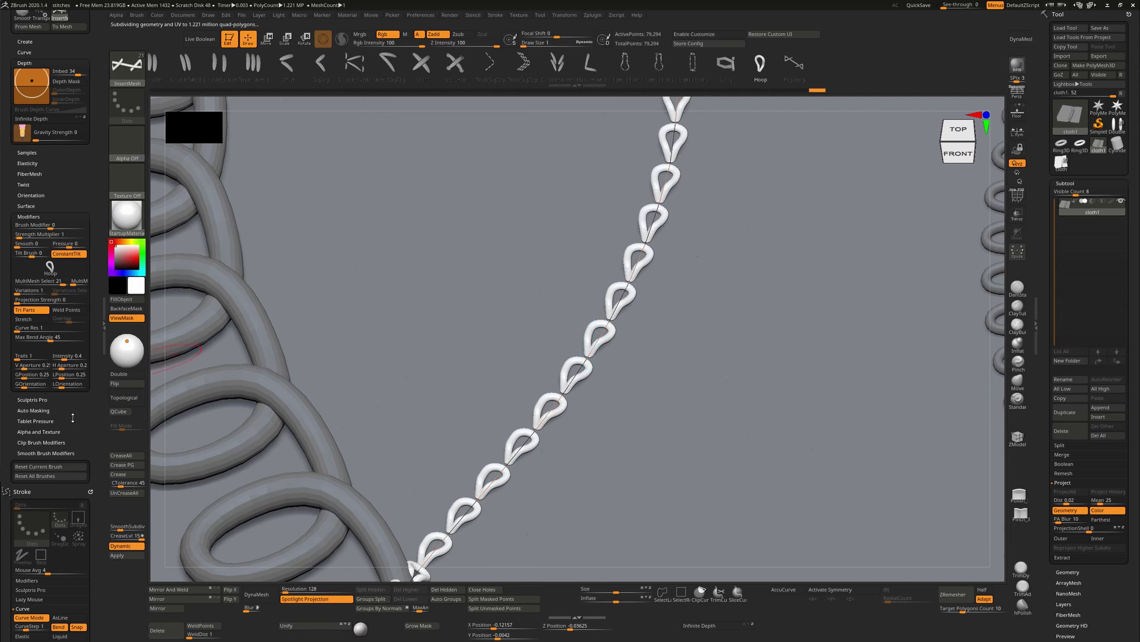
Step: Set the Hoop stitch's CurveStep to 0.6 and draw a short overlapping chain beside the first Hoop curve
left_click_drag(72, 418, 73, 302)
left_click_drag(22, 511, 25, 514)
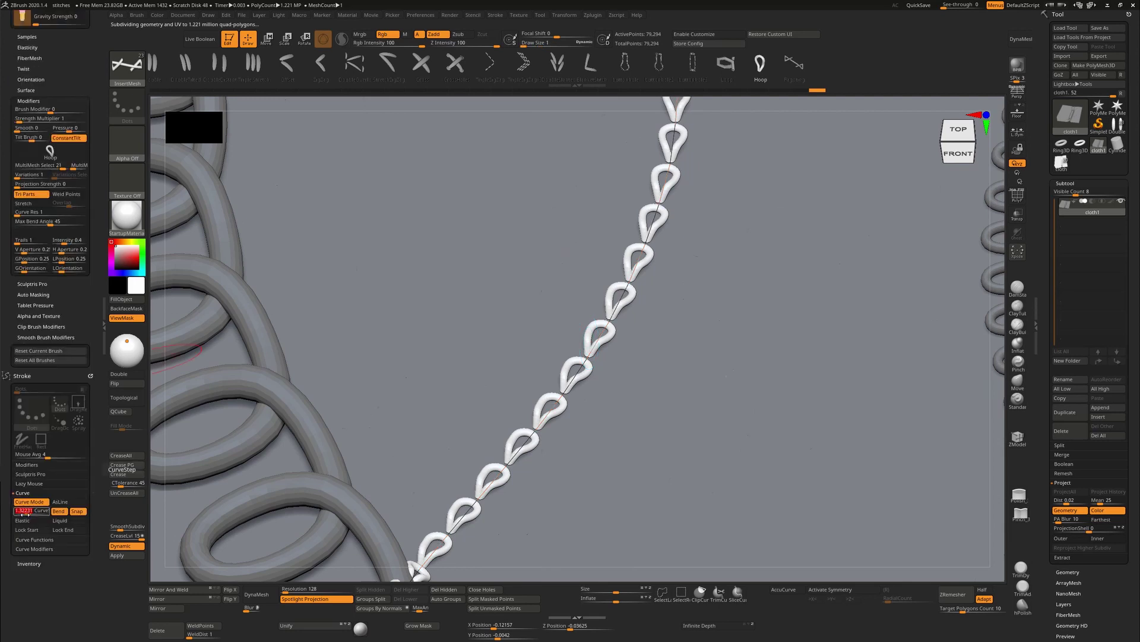
type("0.6")
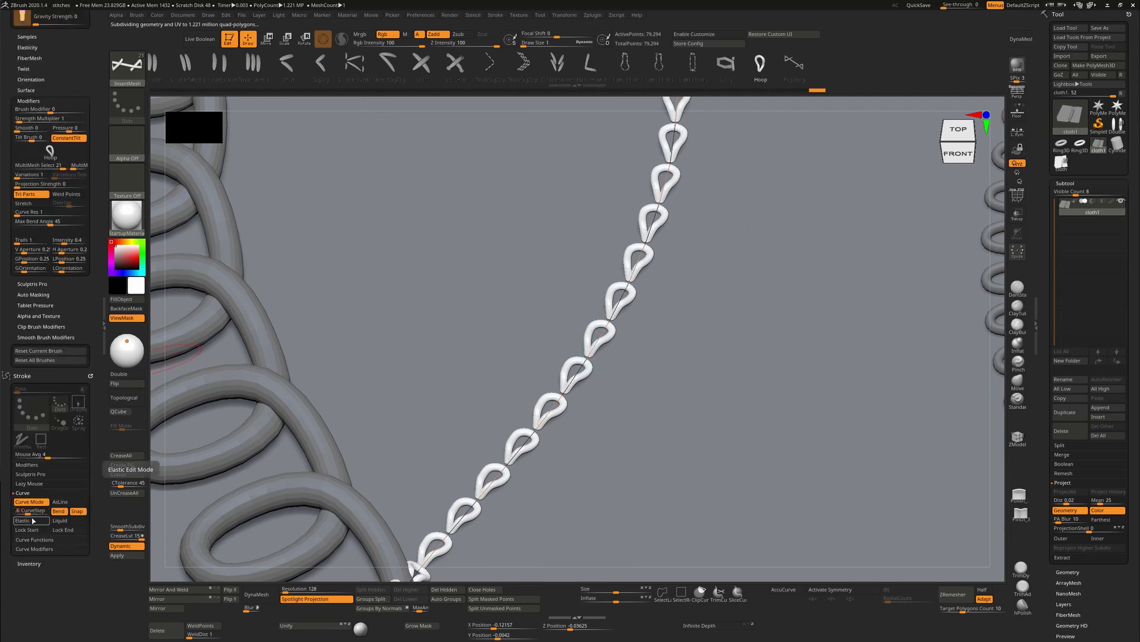
key("Tab")
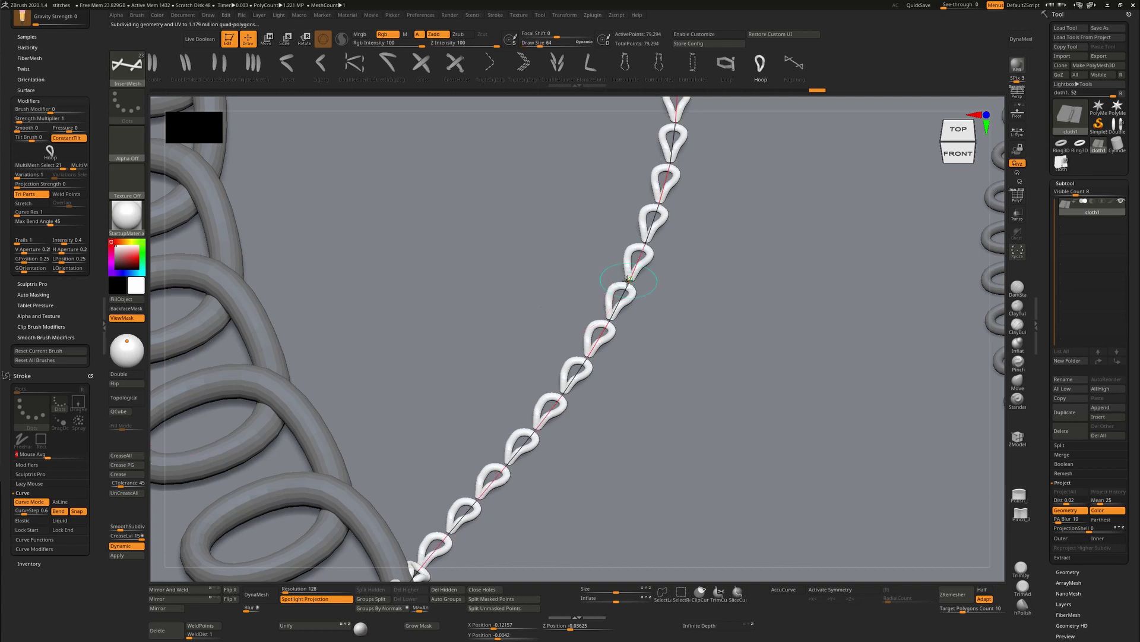
left_click_drag(824, 198, 747, 355)
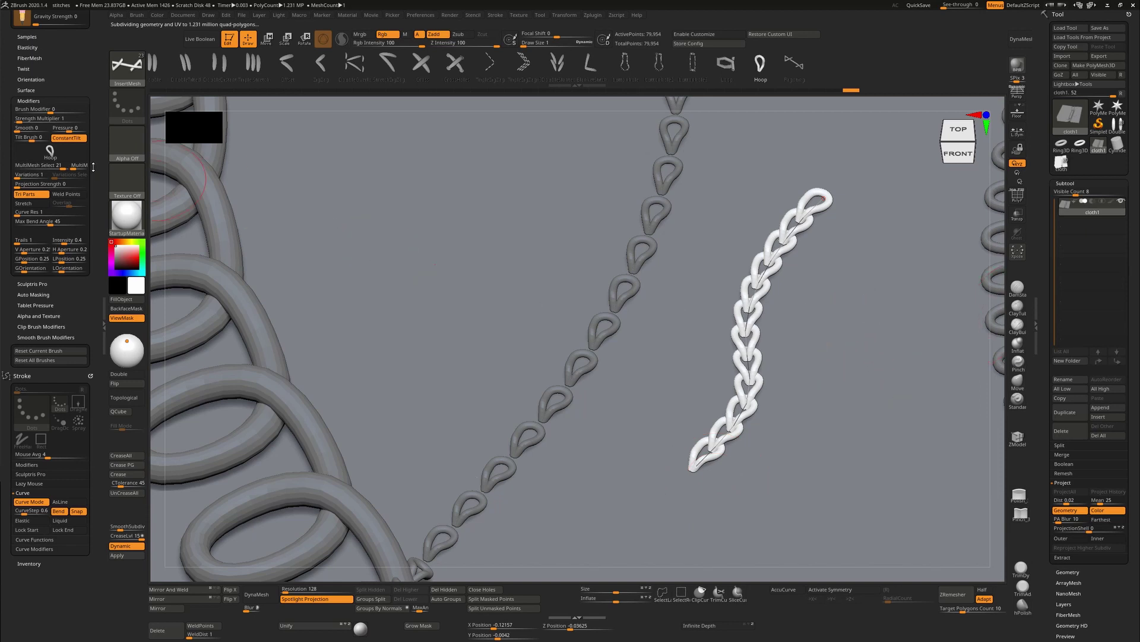
Step: Set the Hoop stitch's Imbed depth to 7, update the short chain, and draw another Hoop chain beside it
scroll(47, 75, "up", 2)
scroll(60, 148, "up", 6)
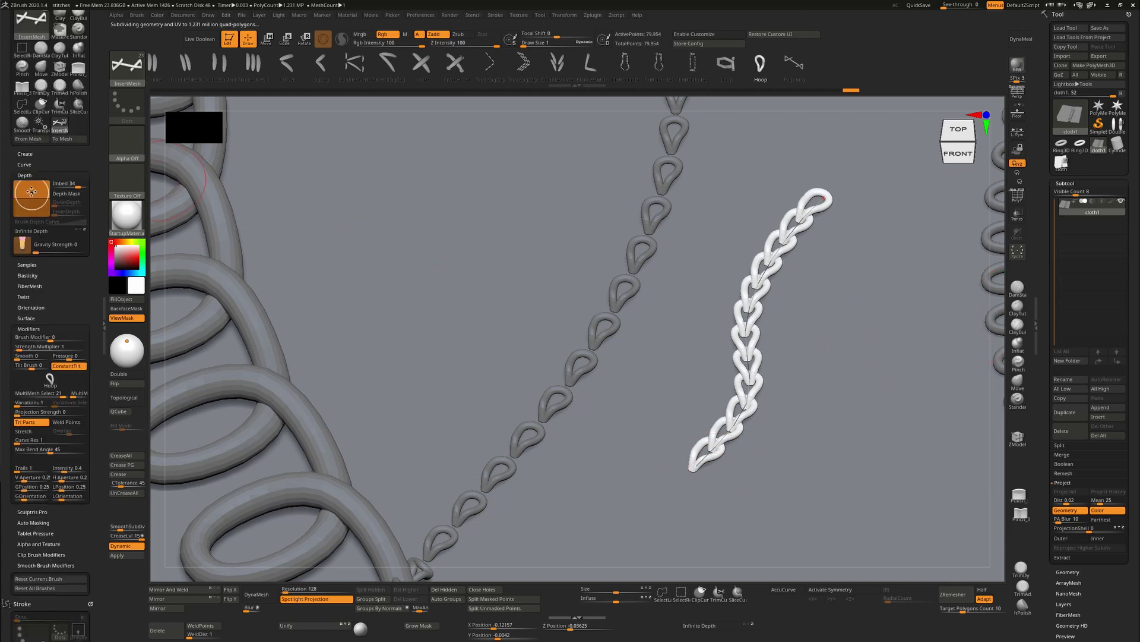
left_click(32, 196)
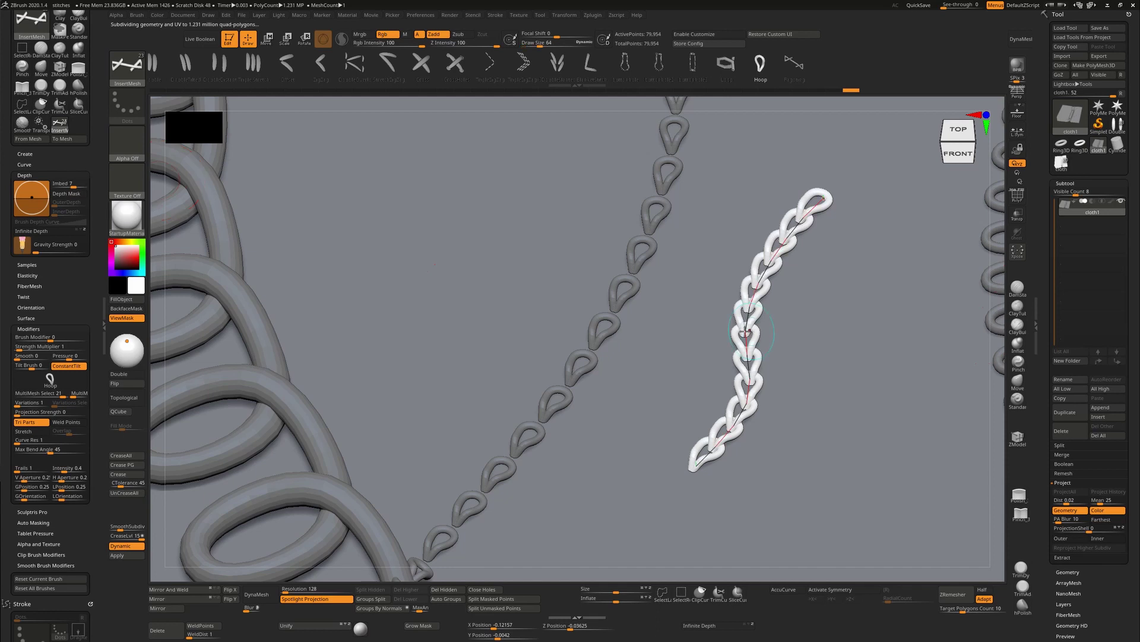
left_click(745, 335)
mouse_move(902, 239)
left_mouse_down()
mouse_move(763, 562)
mouse_move(787, 544)
left_mouse_up()
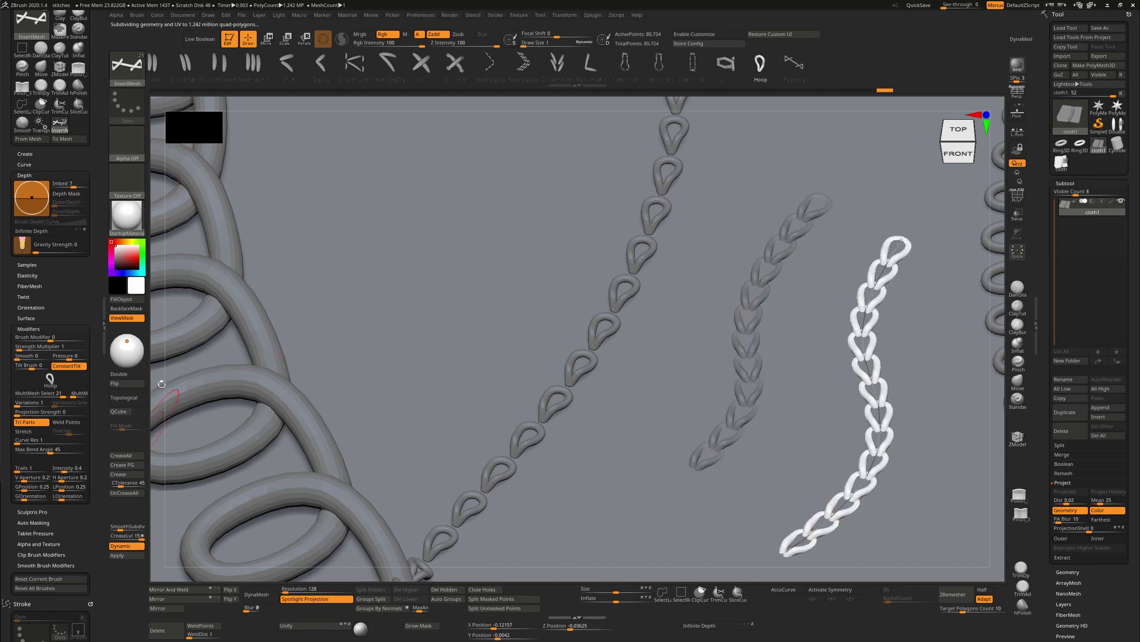
Step: Choose the Fagoting stitch and draw a curve of it between the Hoop chains
left_click(794, 62)
mouse_move(782, 130)
left_mouse_down()
mouse_move(672, 323)
mouse_move(579, 544)
left_mouse_up()
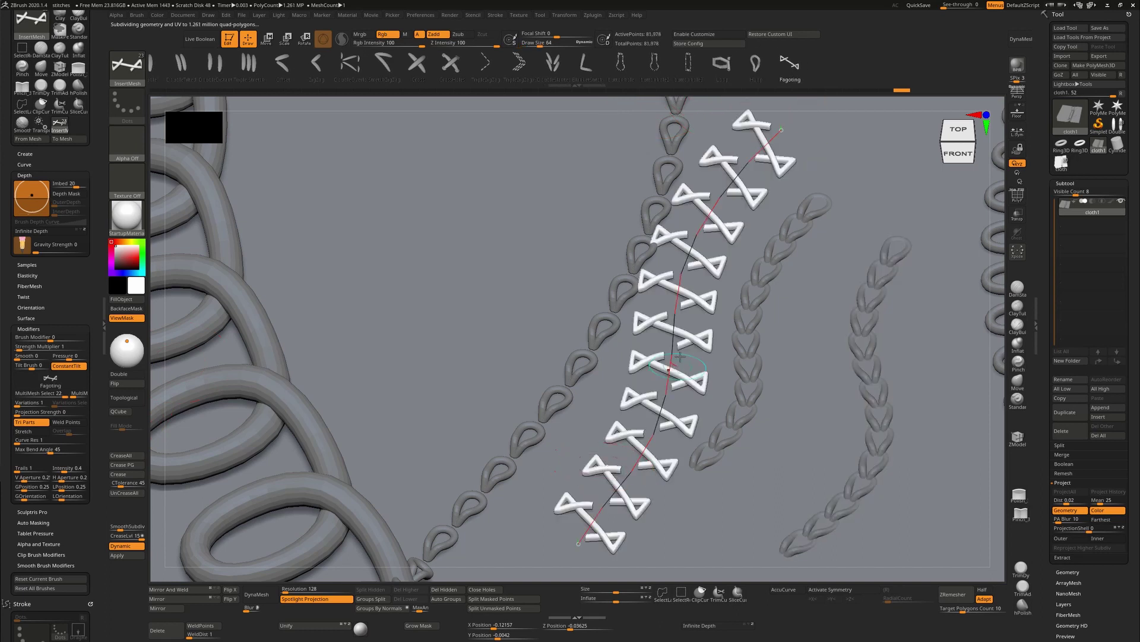
type("s1")
key("Return")
Step: Switch the Fagoting stitch from Tri Parts to Weld Points and draw a second curve between the large loops and first Hoop curve
left_click(25, 421)
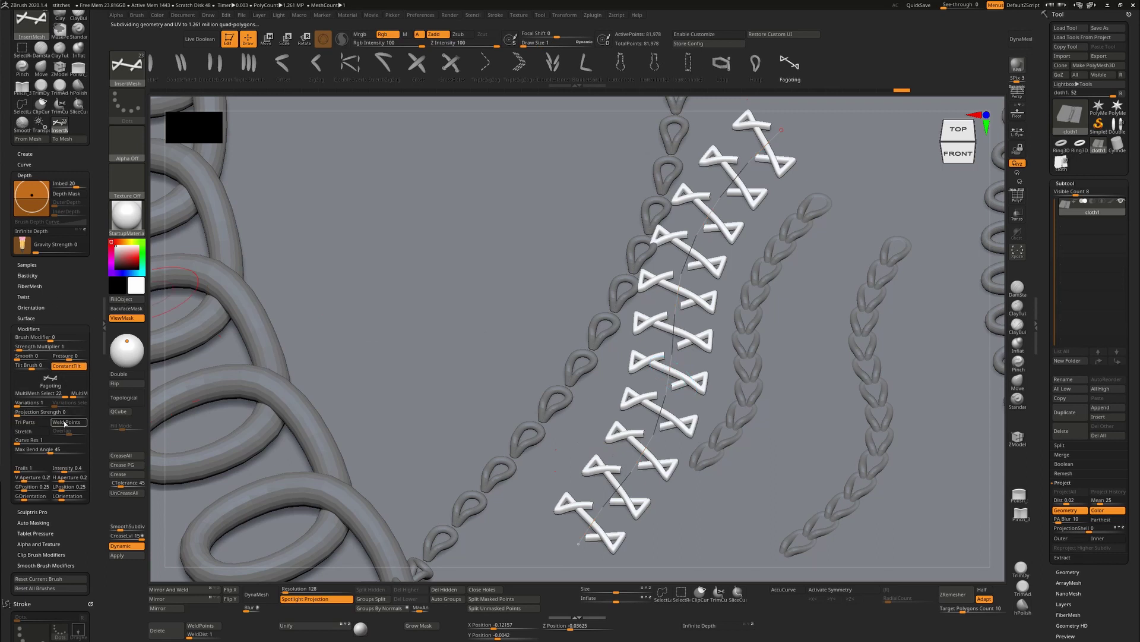
left_click(65, 422)
mouse_move(546, 143)
left_mouse_down()
mouse_move(475, 304)
mouse_move(404, 395)
left_mouse_up()
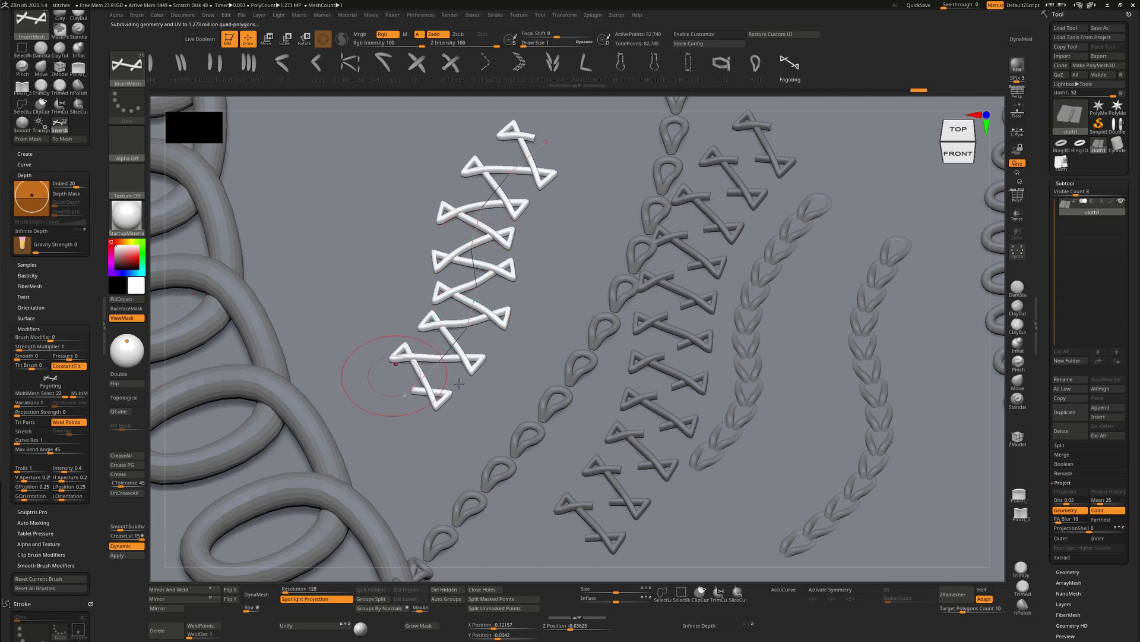
Step: Turn off dynamic subdivision and Weld Points, and draw a third Fagoting curve beside the welded one
key("shift+d")
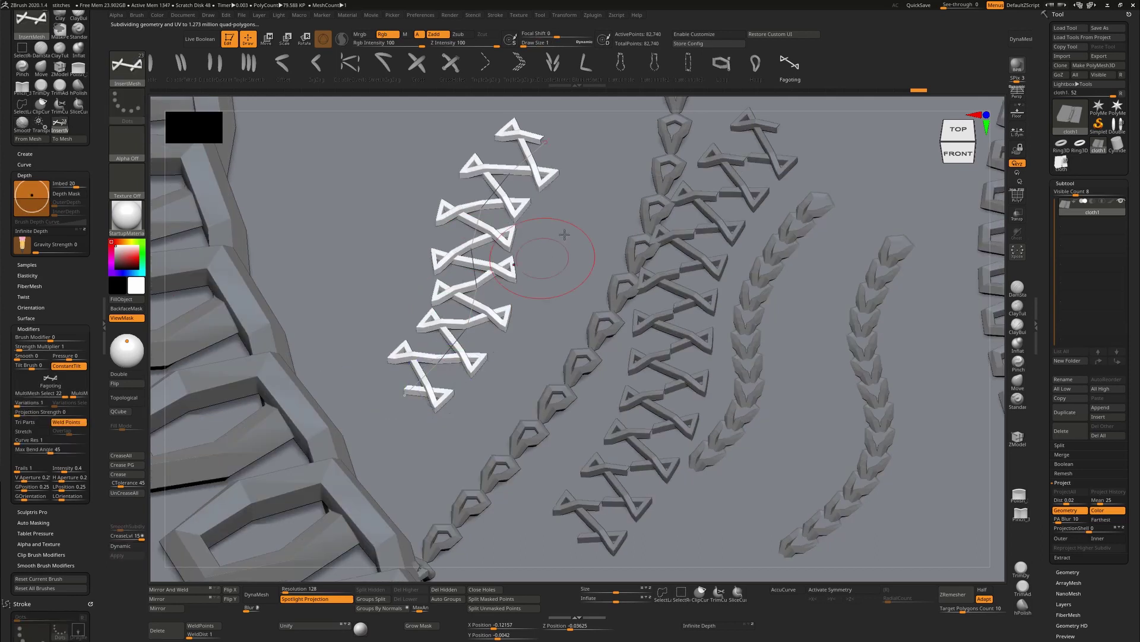
left_click(76, 423)
mouse_move(400, 142)
left_mouse_down()
mouse_move(372, 196)
mouse_move(385, 414)
left_mouse_up()
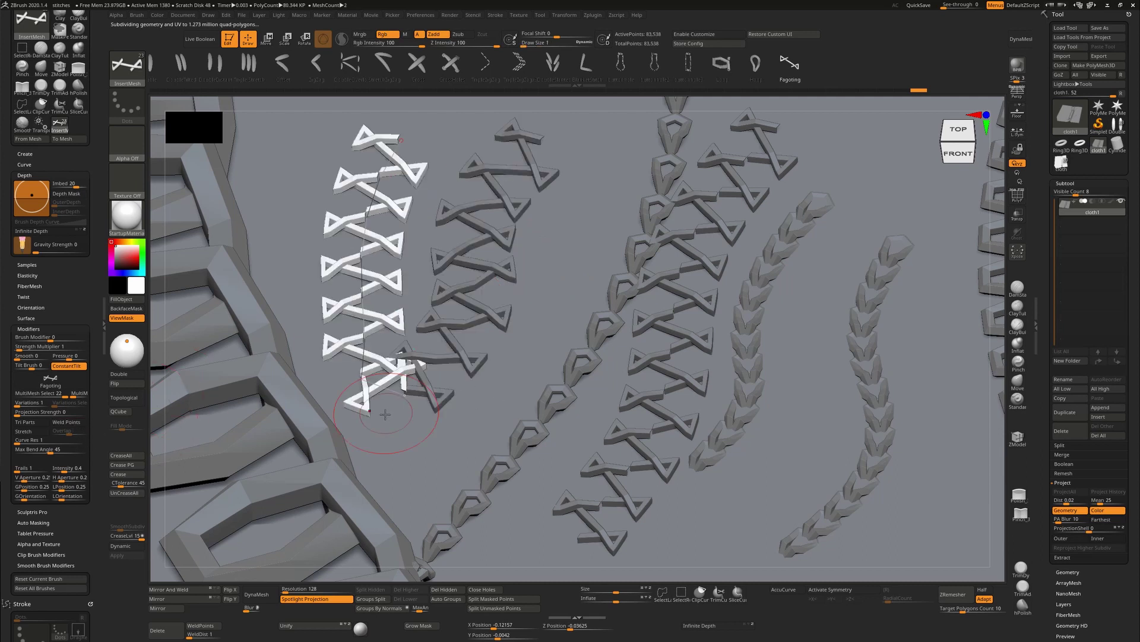
Step: Set the Fagoting stitch's CurveStep to 0.8 and draw another curve between the welded Fagoting curve and the Hoop curve
left_click_drag(1000, 340, 996, 376)
left_click_drag(87, 580, 86, 358)
left_click(23, 554)
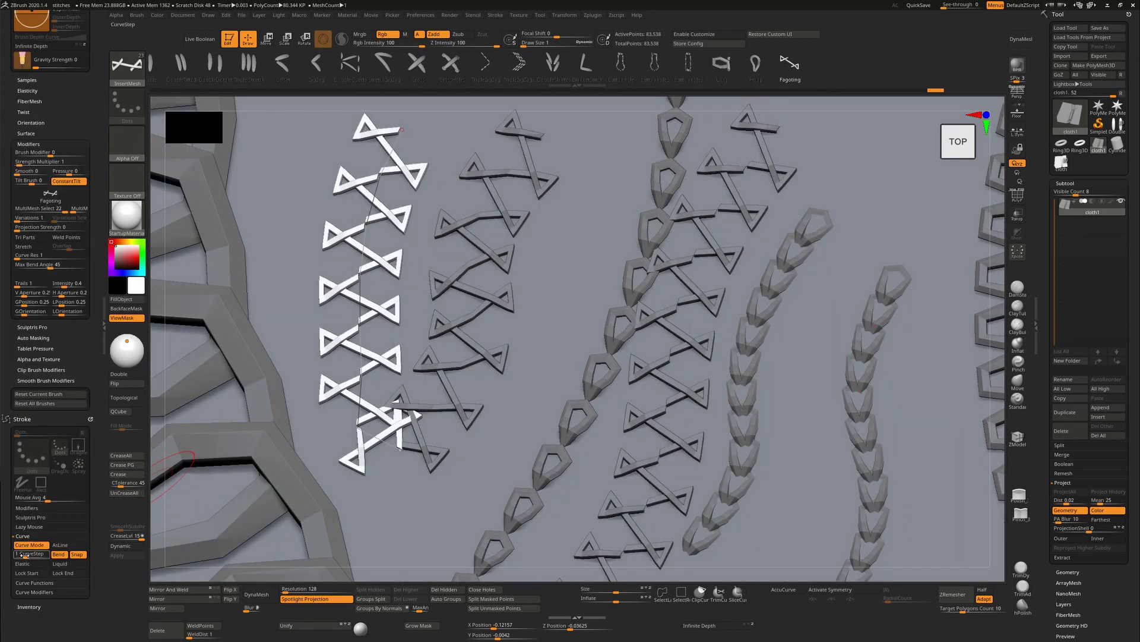
left_click_drag(25, 554, 26, 554)
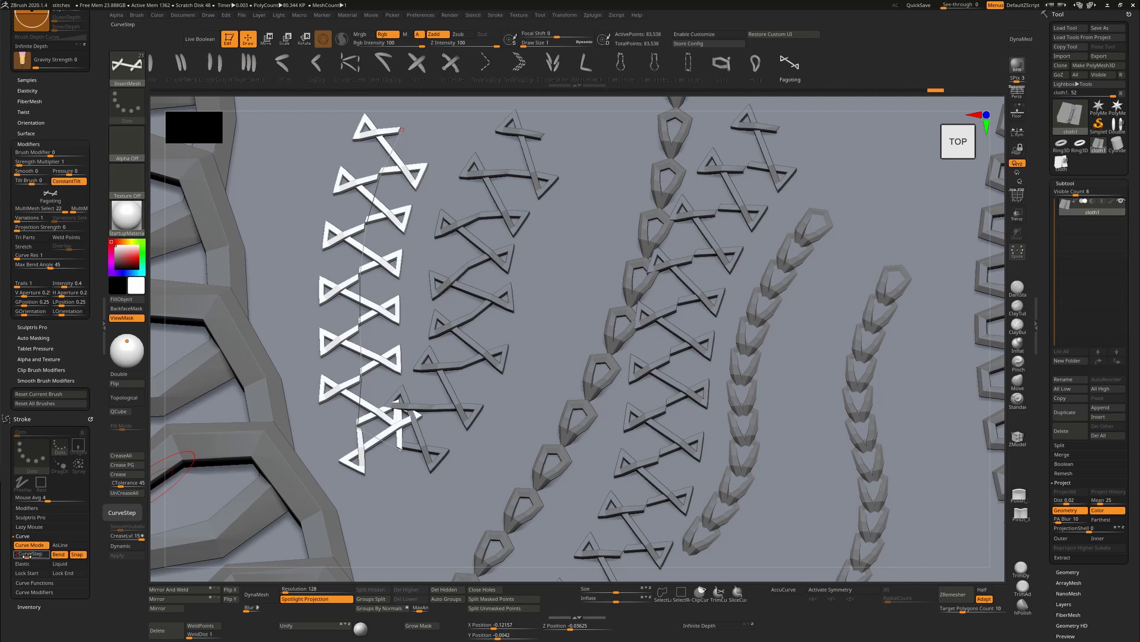
key("s")
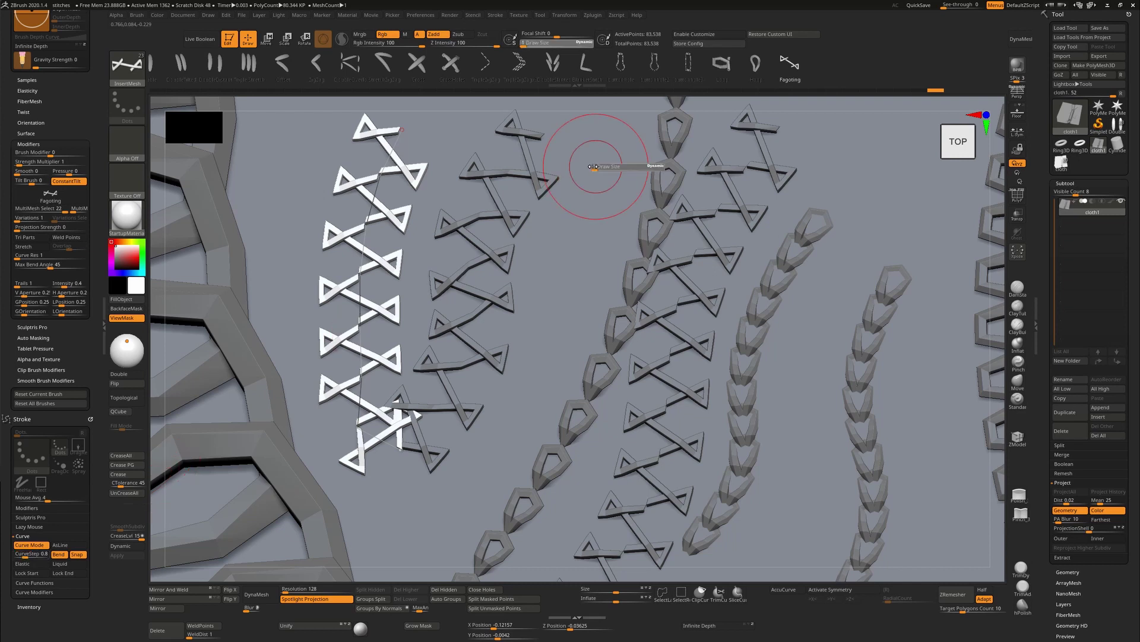
mouse_move(601, 156)
left_mouse_down()
mouse_move(572, 261)
mouse_move(474, 485)
left_mouse_up()
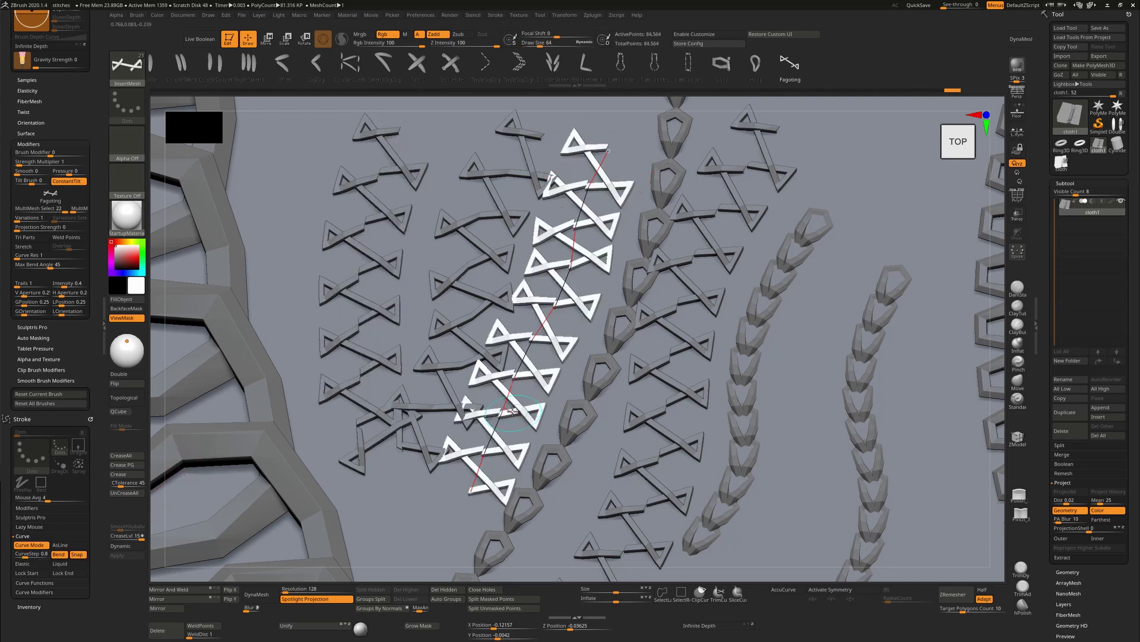
Step: Set the Fagoting CurveStep to 0.9 and draw a new curve on the empty cloth beyond the small Loop curve
left_click(28, 557)
type("7")
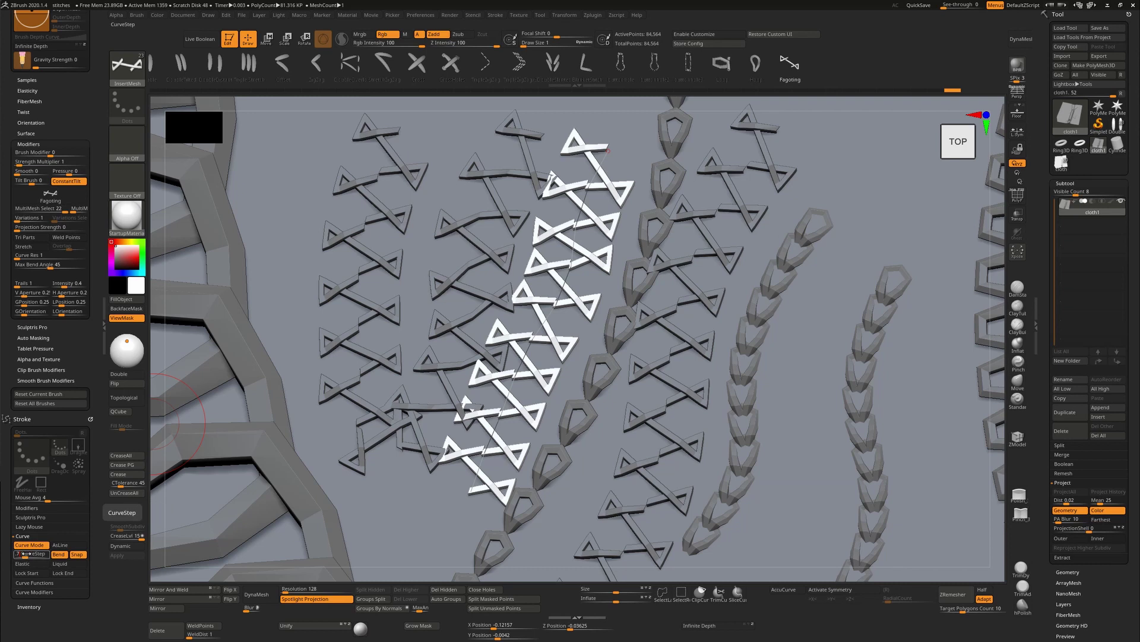
key("Return")
left_click(26, 556)
mouse_move(743, 434)
right_mouse_down("ctrl")
mouse_move(728, 353)
mouse_move(597, 269)
mouse_move(470, 142)
right_mouse_up("ctrl")
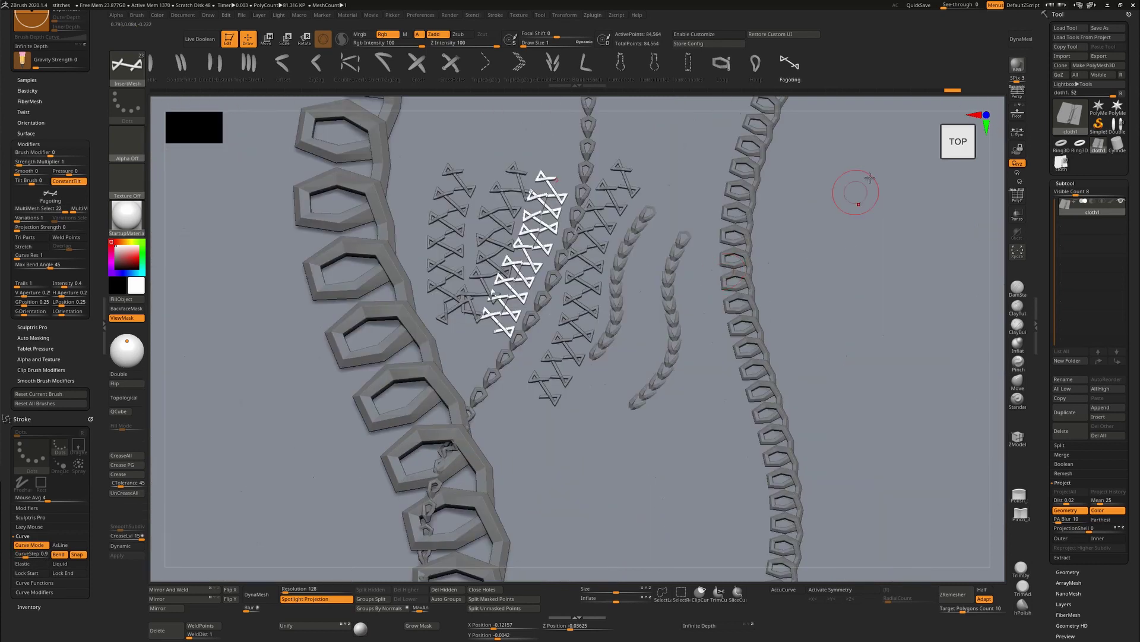
left_click_drag(870, 178, 862, 450)
Step: Enable Weld Points for the Fagoting stitch, update the newest curve, and turn dynamic subdivision back on
right_click_drag(802, 374, 524, 357, "alt")
scroll(689, 410, "up", 2)
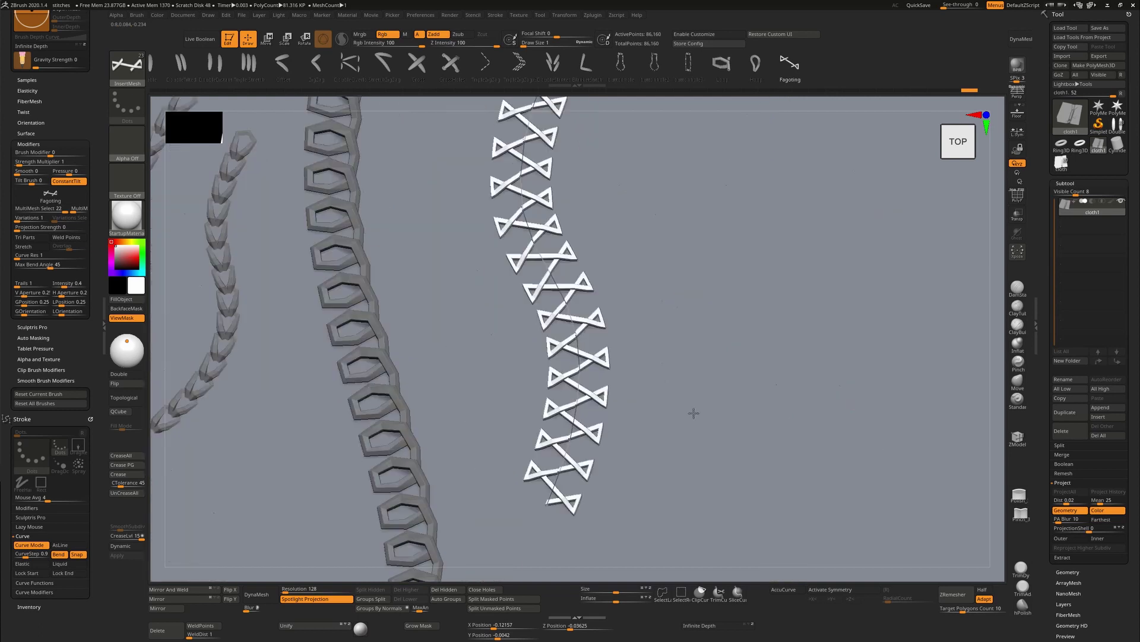
scroll(692, 412, "up", 1)
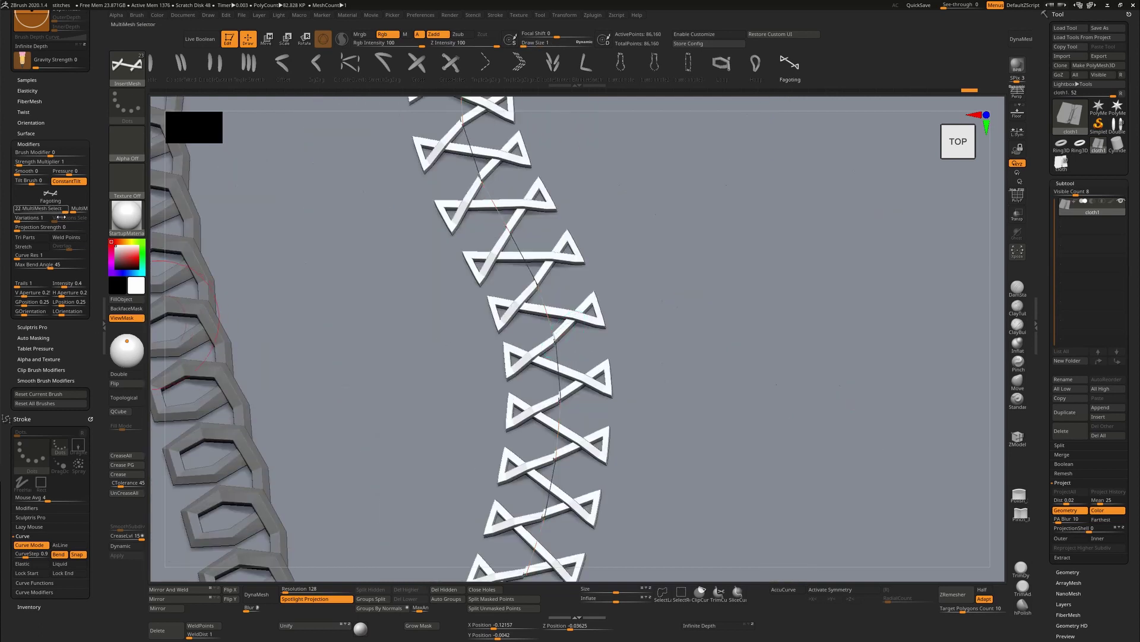
left_click(66, 237)
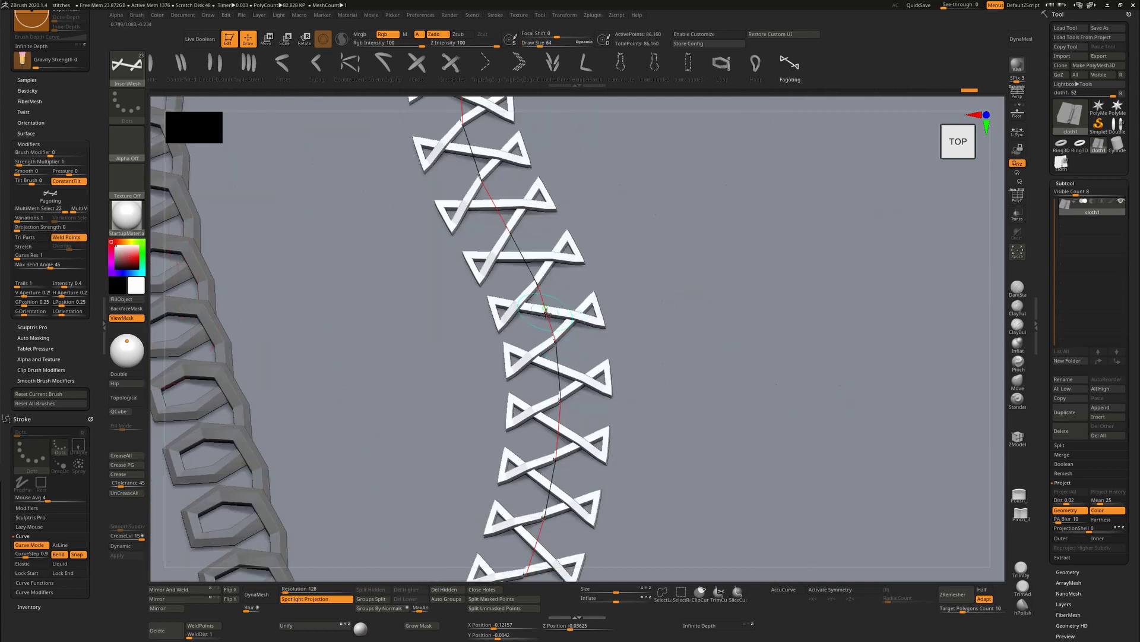
left_click(538, 266)
key("d")
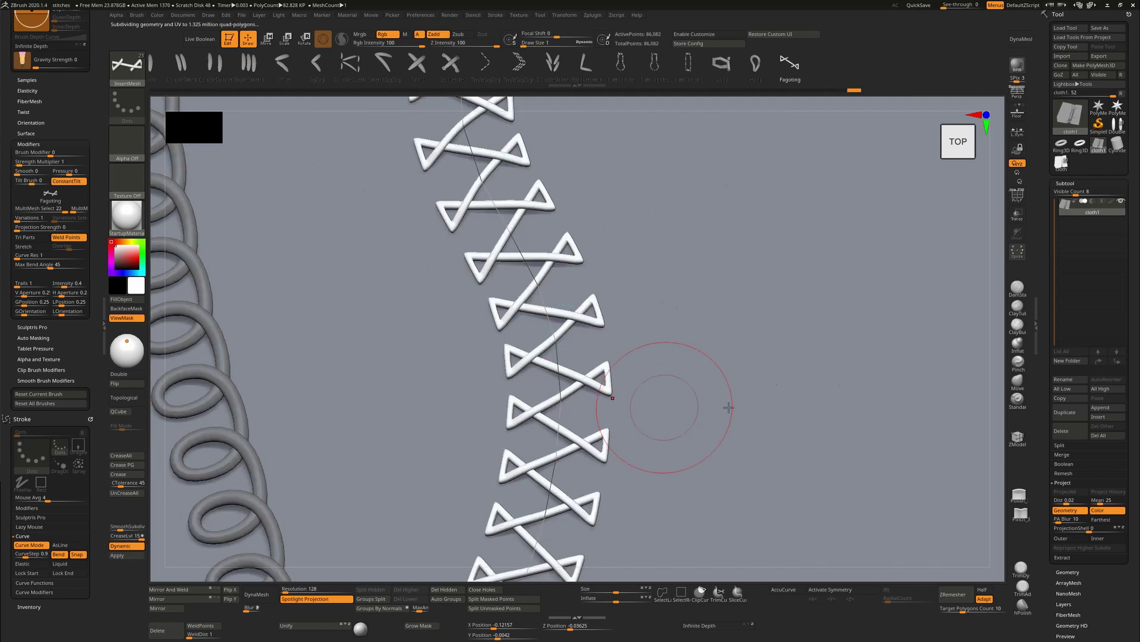
right_click_drag(972, 351, 766, 334, "ctrl")
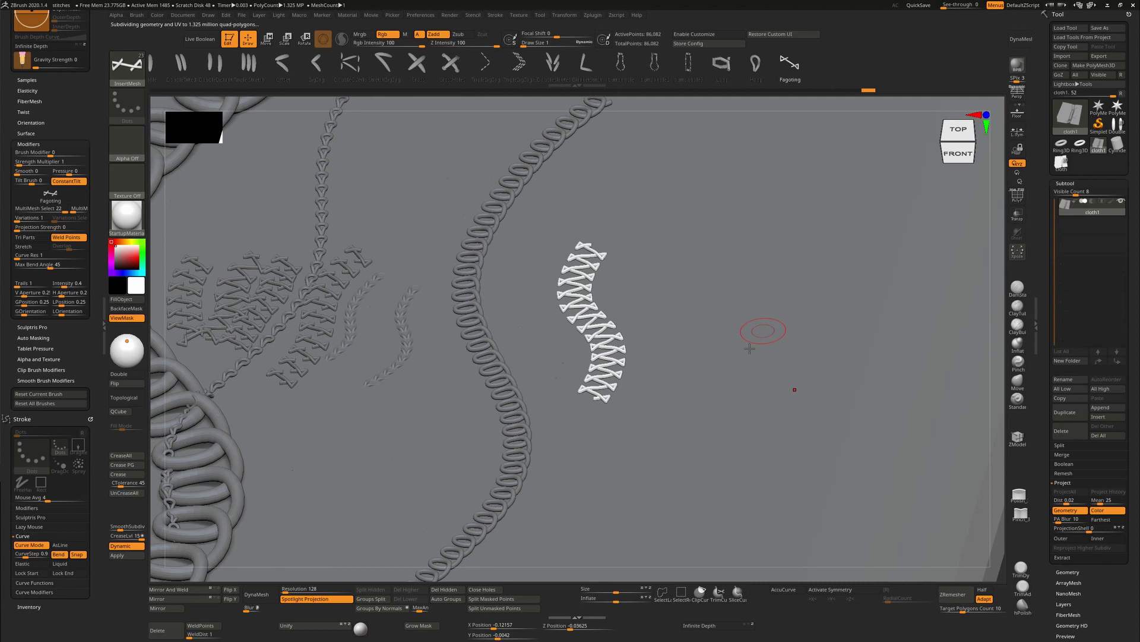
left_click_drag(757, 334, 964, 373)
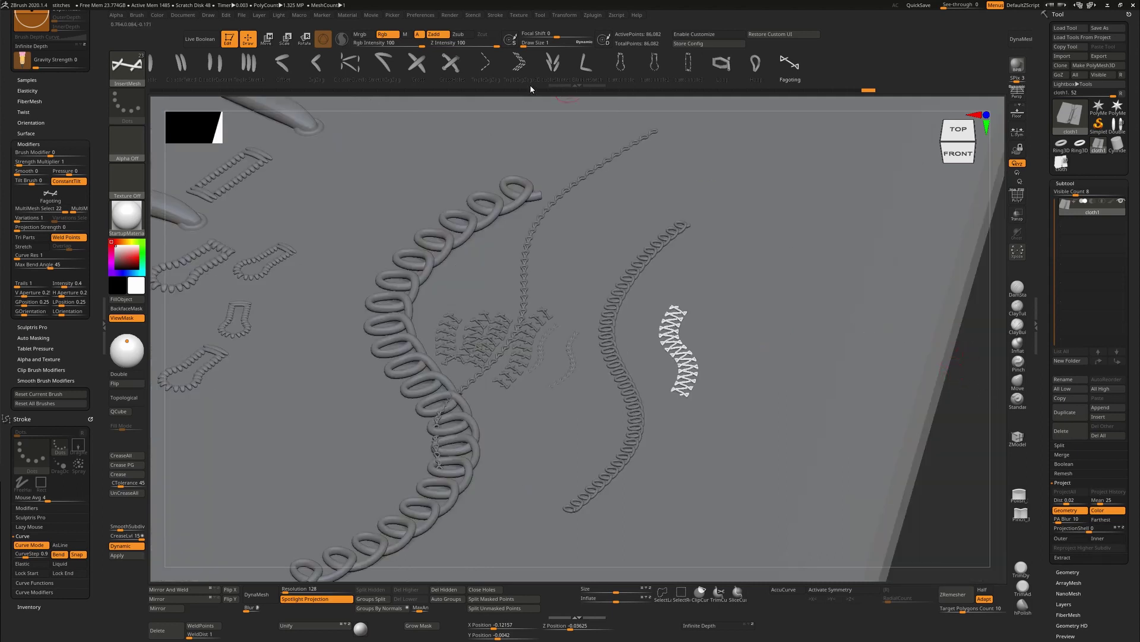
Step: Choose the TripleZigzag stitch and draw a long S-shaped curve on the empty cloth beyond the newest Fagoting curve
left_click(519, 63)
left_click_drag(893, 160, 777, 478)
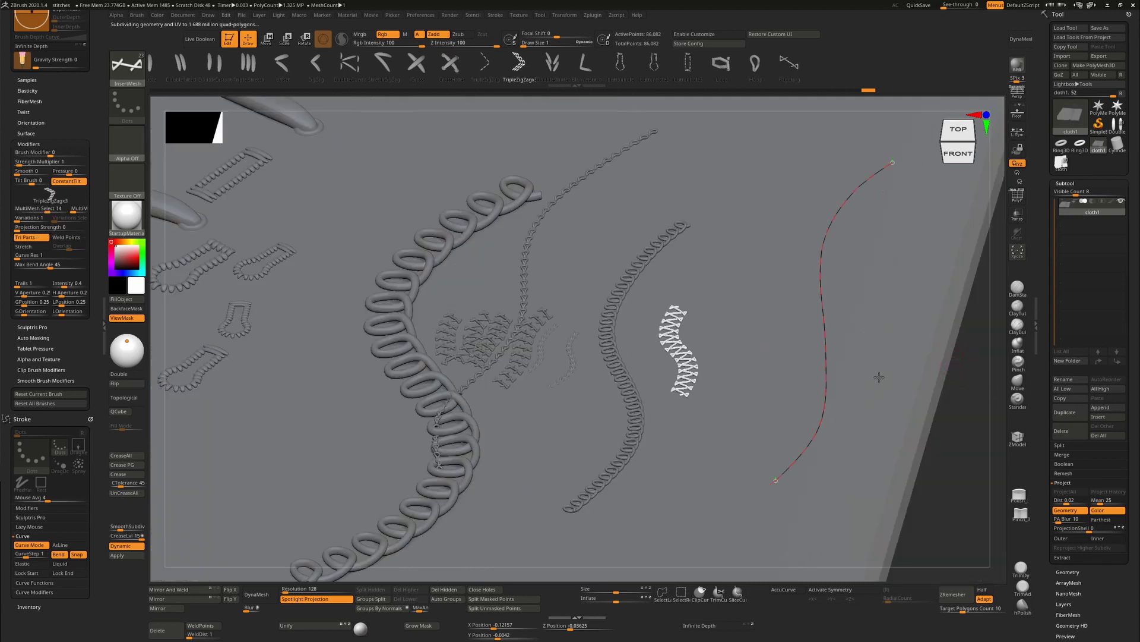
right_click_drag(864, 347, 800, 313, "alt")
right_click_drag(879, 368, 793, 426, "alt")
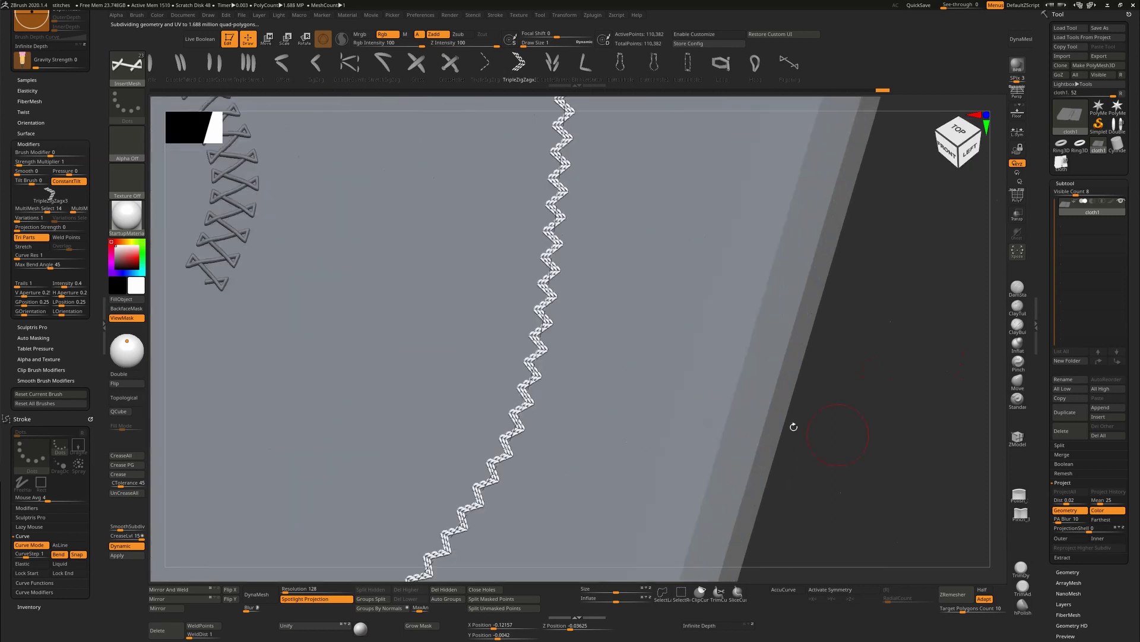
Step: Set the TripleZigzag stitch's CurveStep to about 2.35 and draw a new curve of spaced stitches near the cloth's edge
left_click(30, 554)
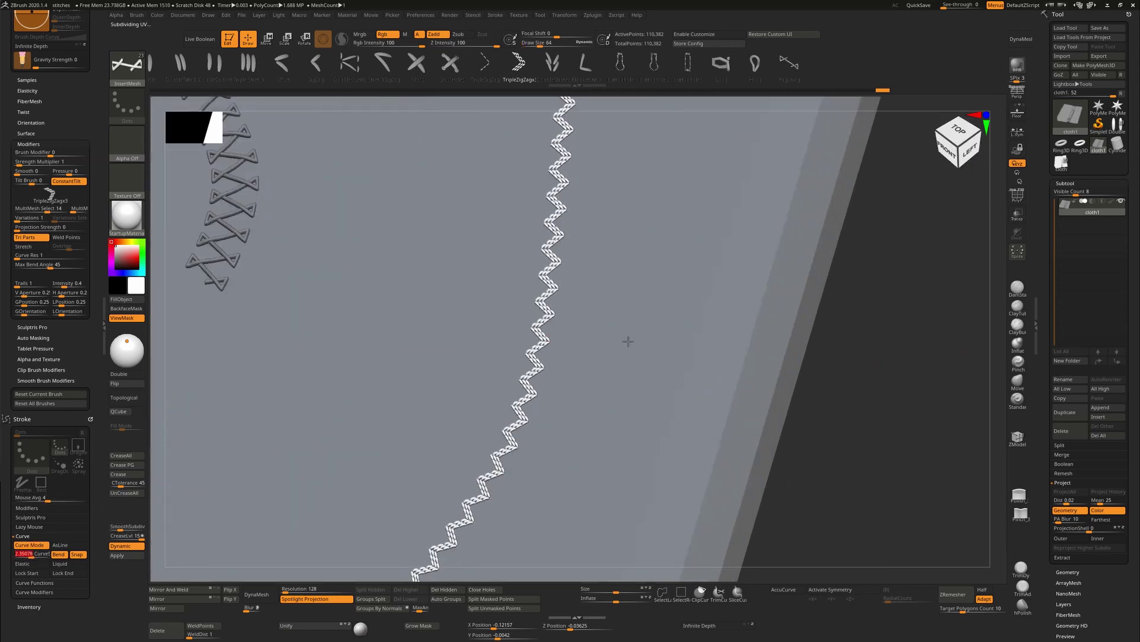
key("Return")
left_click_drag(714, 143, 516, 531)
right_click_drag(687, 346, 675, 320, "ctrl")
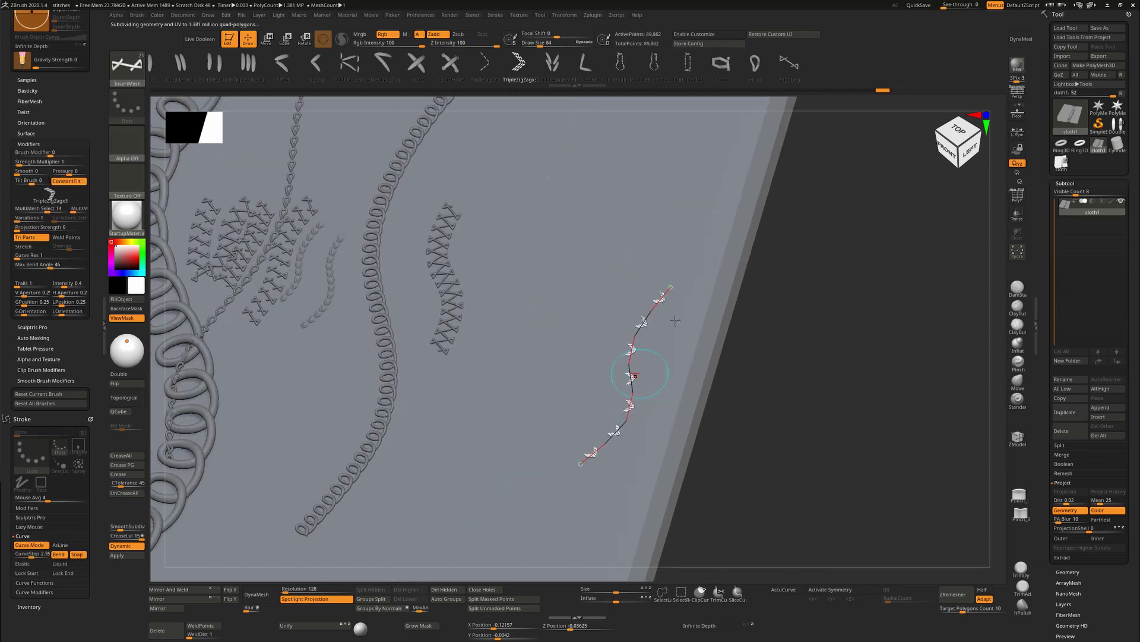
right_click_drag(607, 312, 655, 224, "alt")
Step: Choose the DoubleOverlock stitch and draw a long curve between the Fagoting curve and the spaced zigzag stitches
left_click(350, 62)
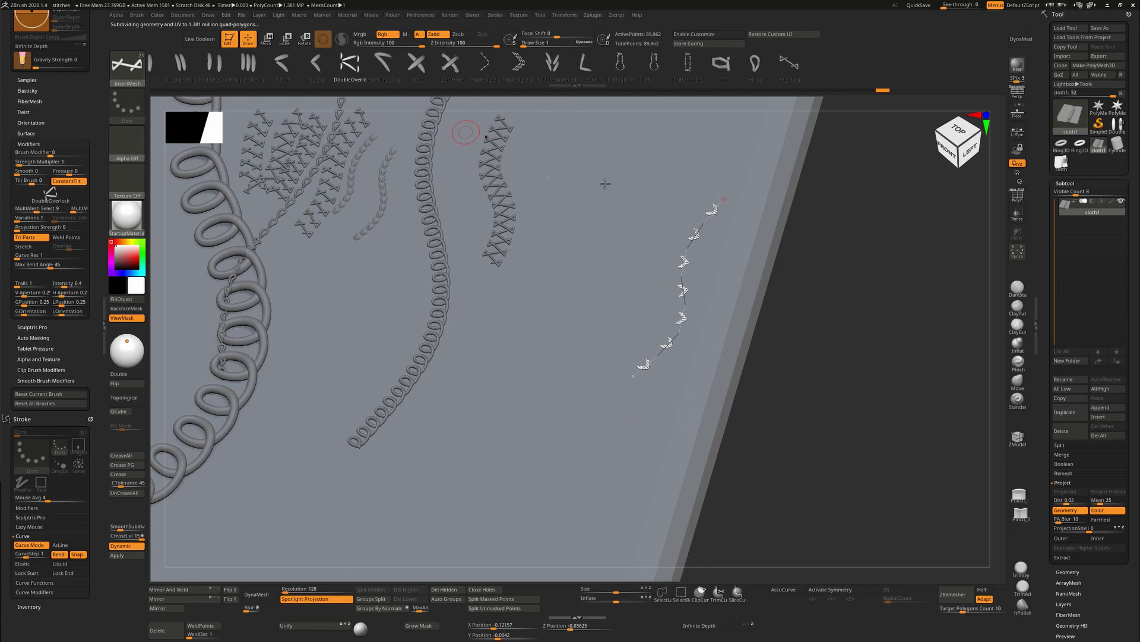
left_click_drag(621, 170, 470, 542)
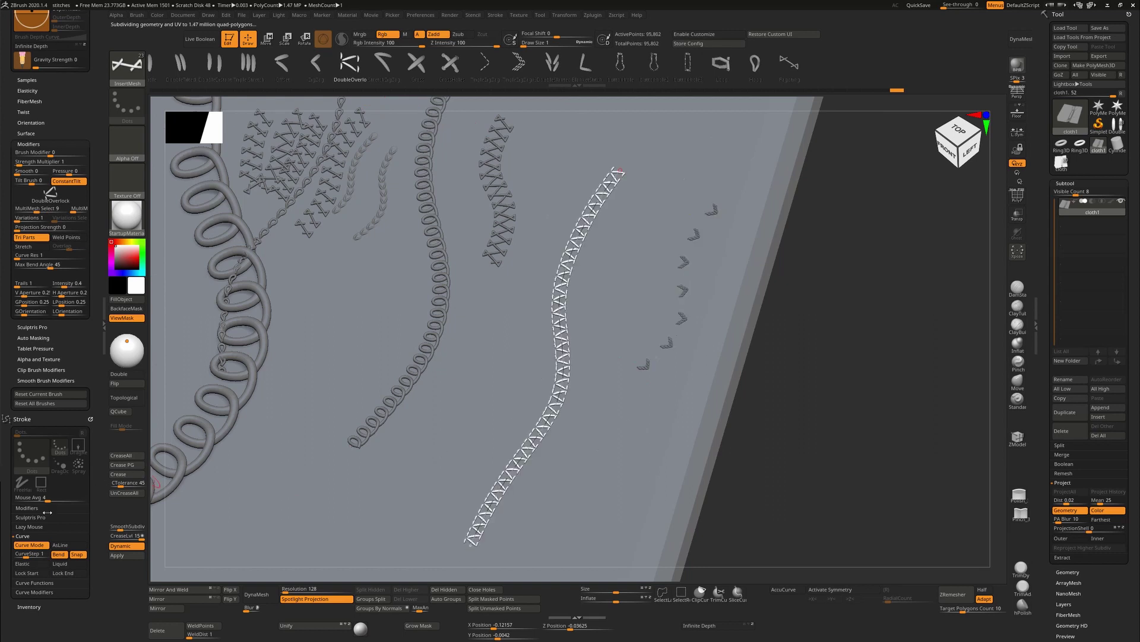
left_click(28, 553)
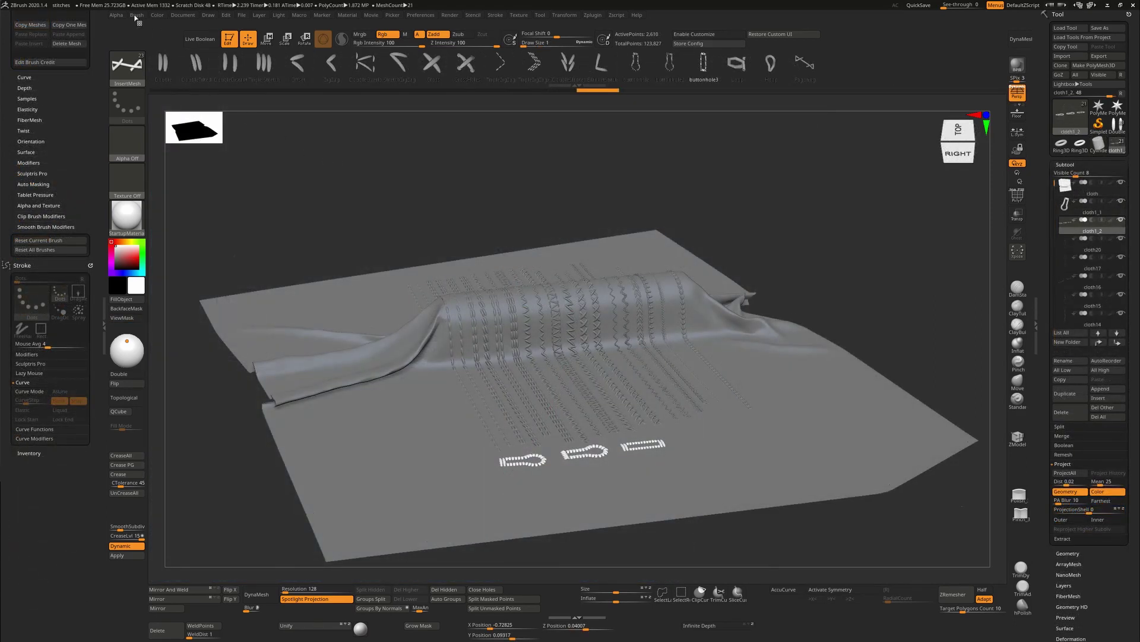
Step: Look at the name and web link fields of the brush credit, leaving them unchanged
left_click(136, 15)
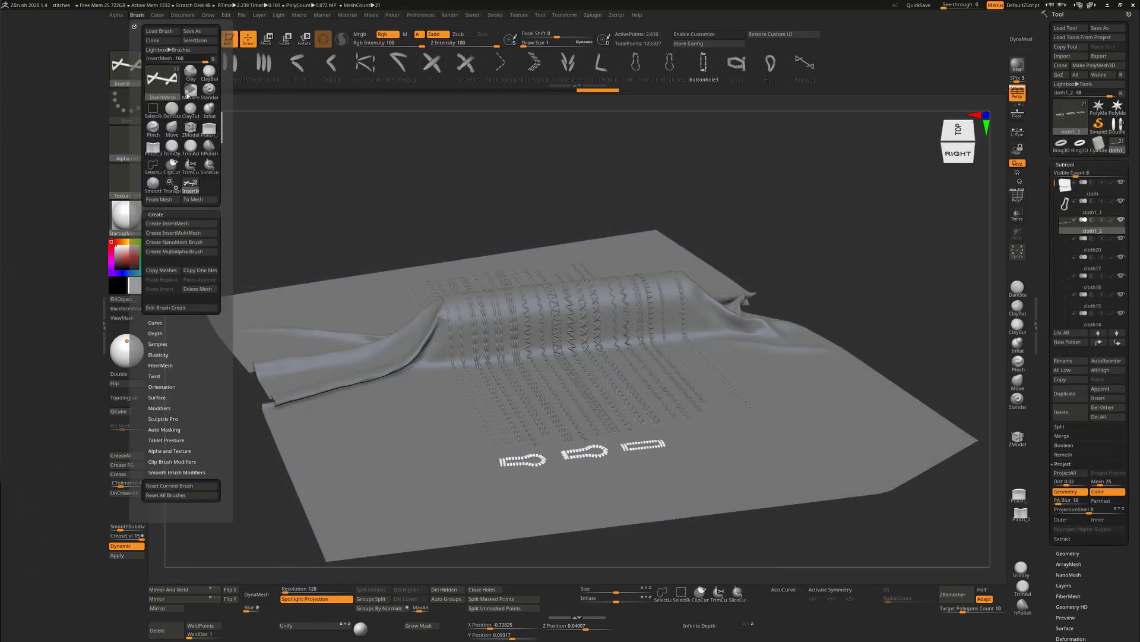
left_click(162, 308)
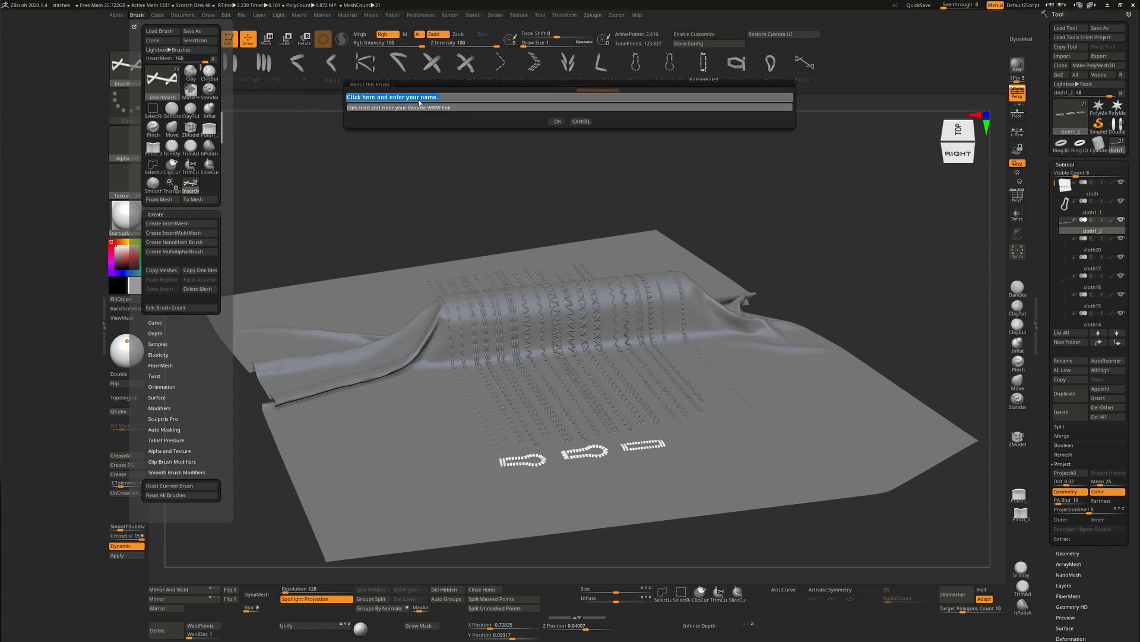
left_click(581, 121)
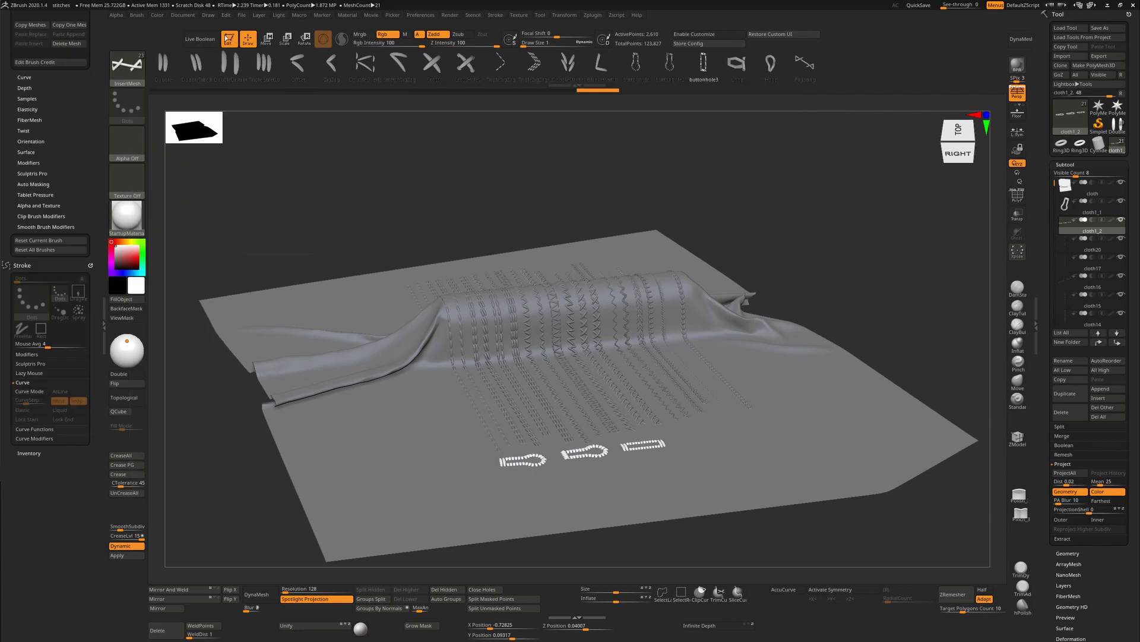
Step: Save the stitch brush as the preset InsertMesh1.ZBP in the StartupResources folder
left_click(138, 16)
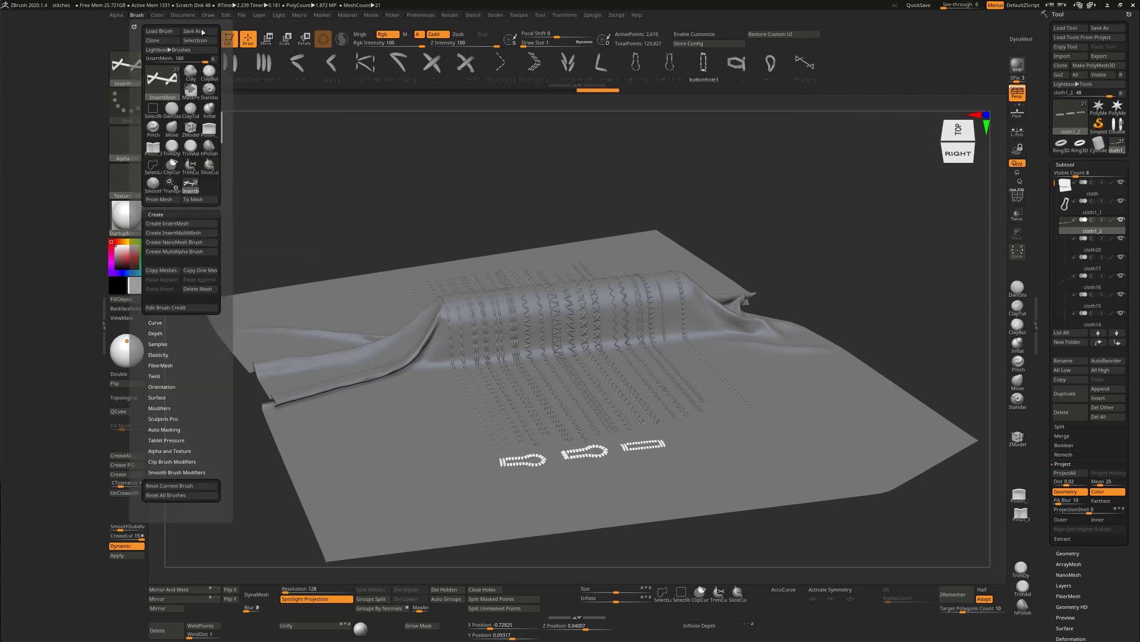
left_click(202, 32)
left_click(817, 402)
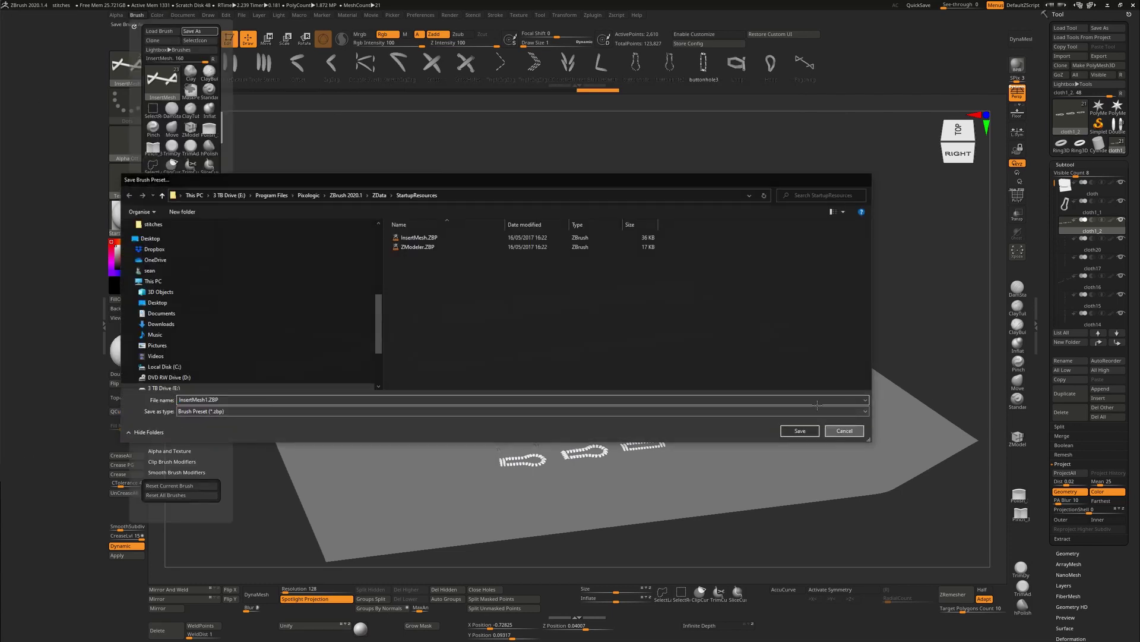
key("Return")
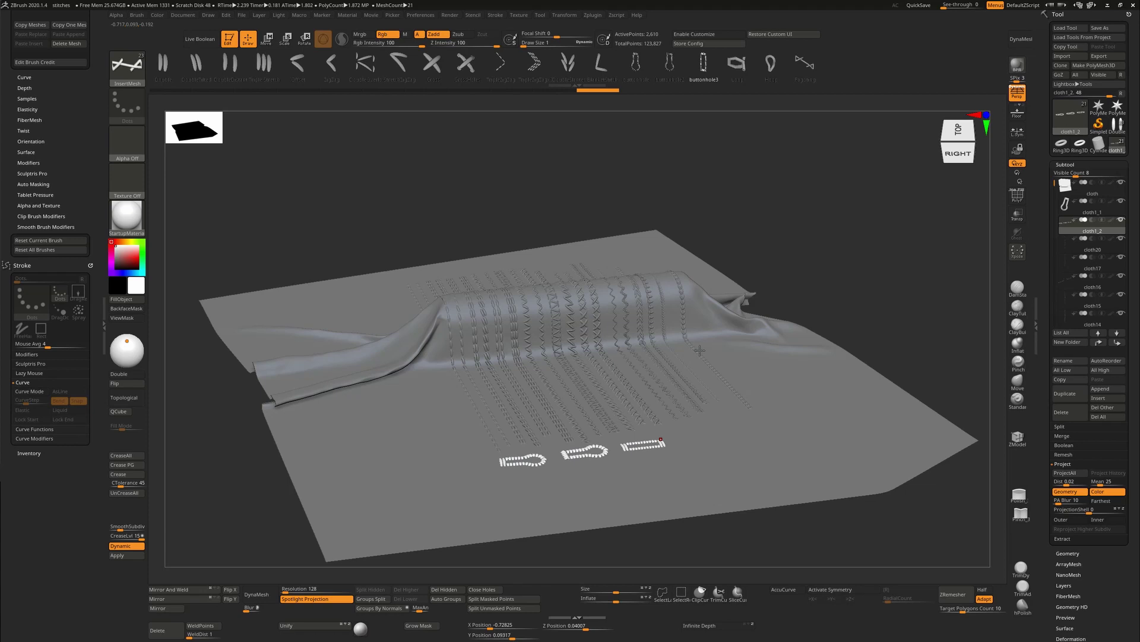